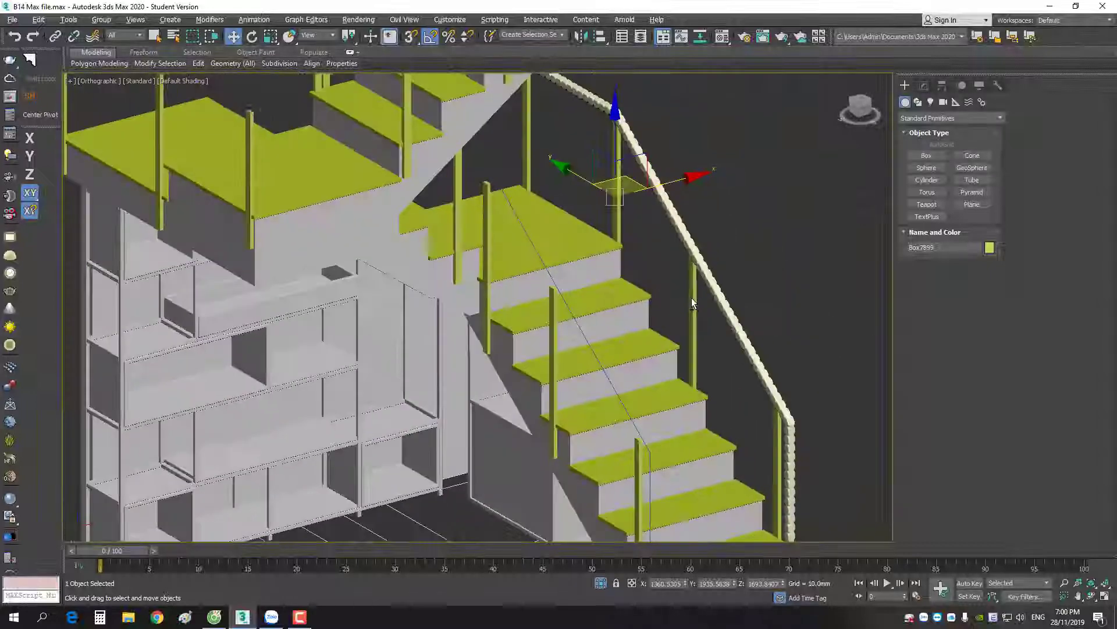
Frame the whole staircase and select the Line017 handrail spline
scroll(663, 256, up, 2)
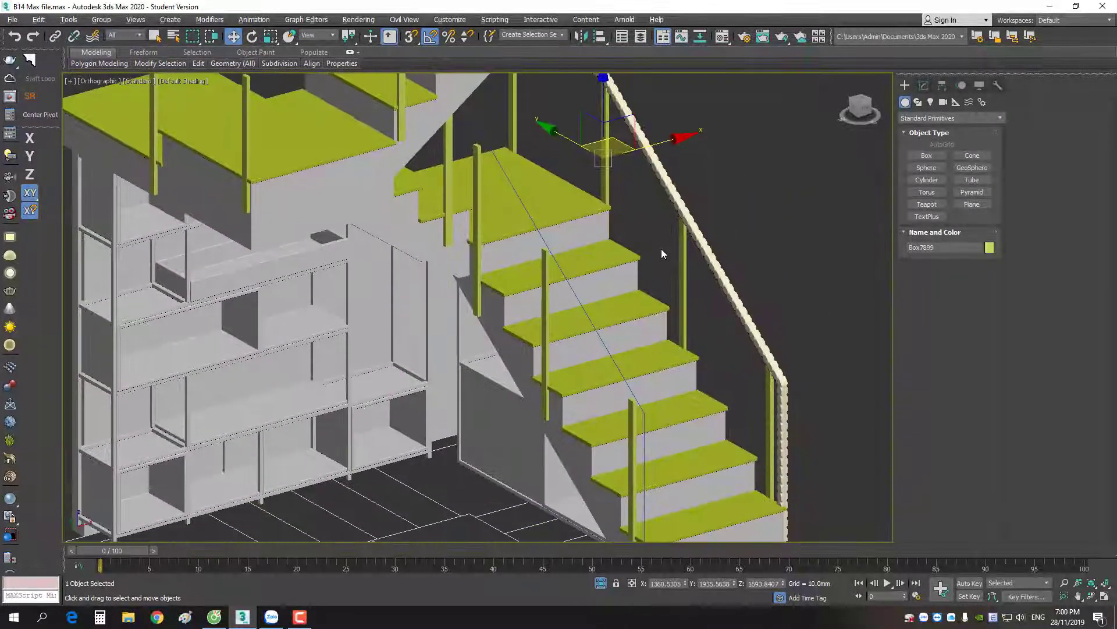
key(shift+z)
scroll(610, 279, up, 2)
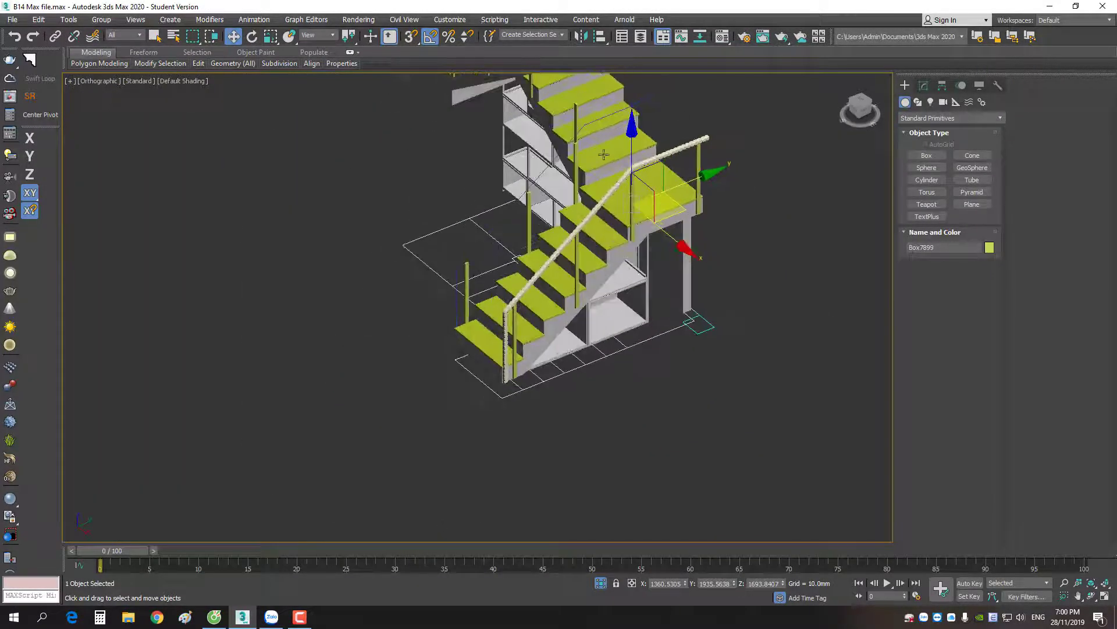
scroll(610, 279, up, 5)
click(668, 110)
mouse_move(668, 111)
middle_down()
mouse_move(722, 197)
mouse_move(700, 198)
mouse_move(706, 180)
mouse_move(754, 197)
middle_up()
Switch to the Right view and zoom in on the rail's landing end
scroll(722, 197, down, 4)
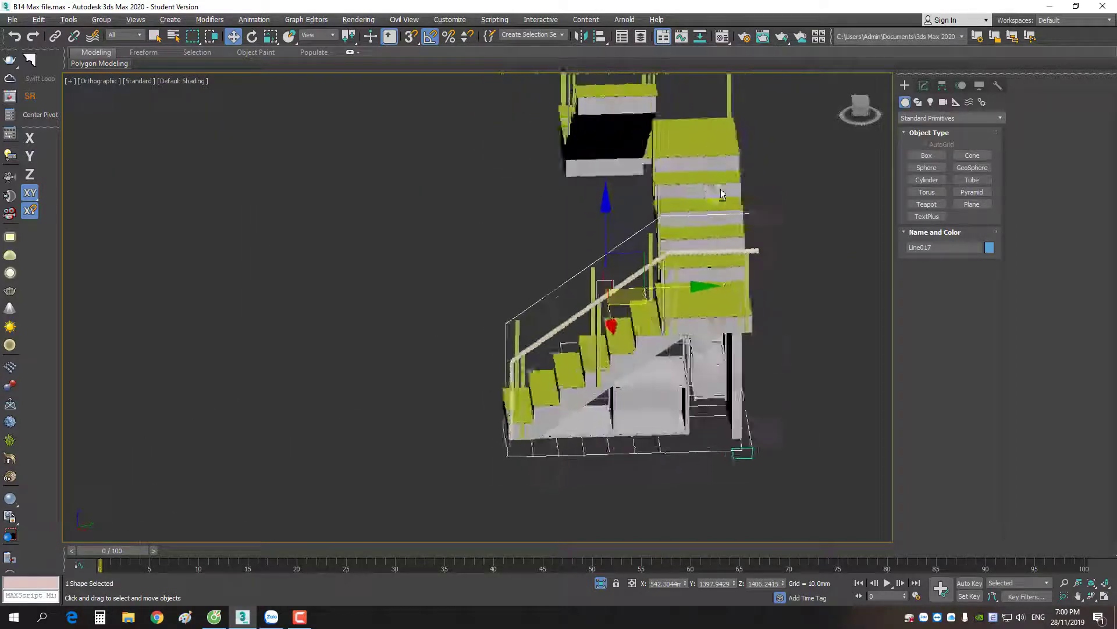
scroll(753, 198, up, 3)
scroll(735, 224, up, 2)
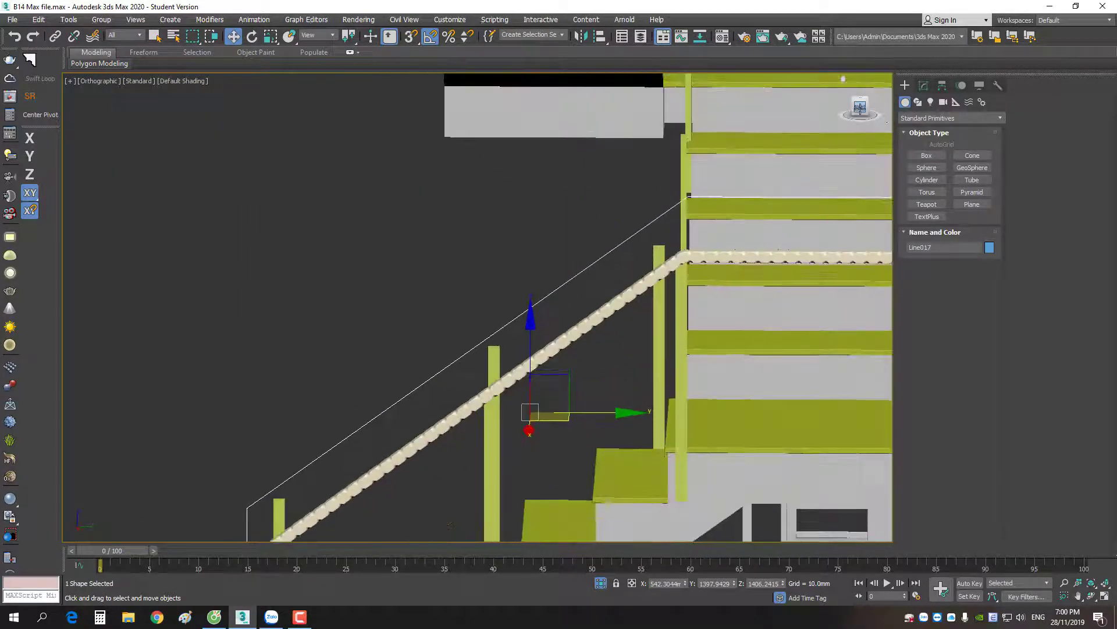
click(861, 108)
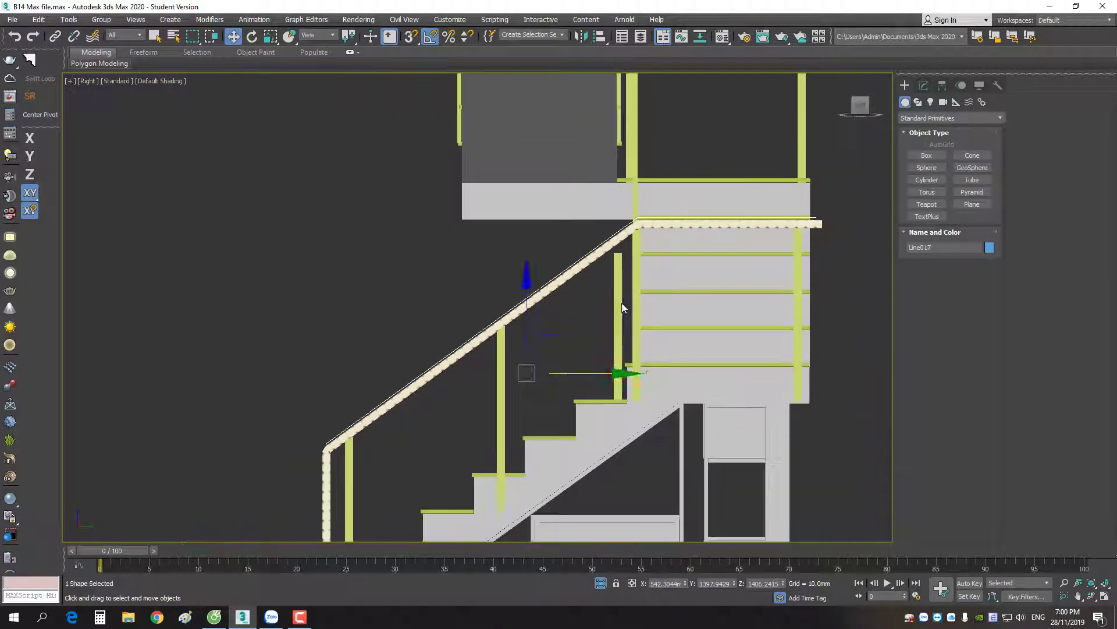
scroll(553, 360, up, 2)
scroll(682, 190, up, 2)
scroll(777, 207, up, 3)
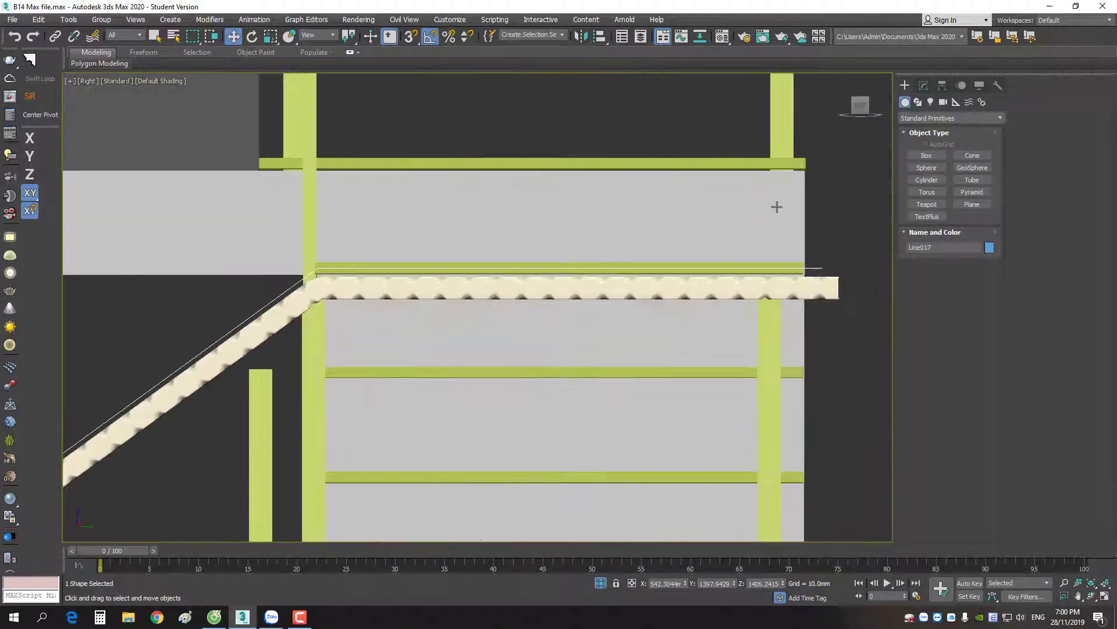
scroll(521, 232, up, 3)
Select Line017's vertex 3 at the landing corner and zoom and pan to inspect it
drag(524, 232, 500, 279)
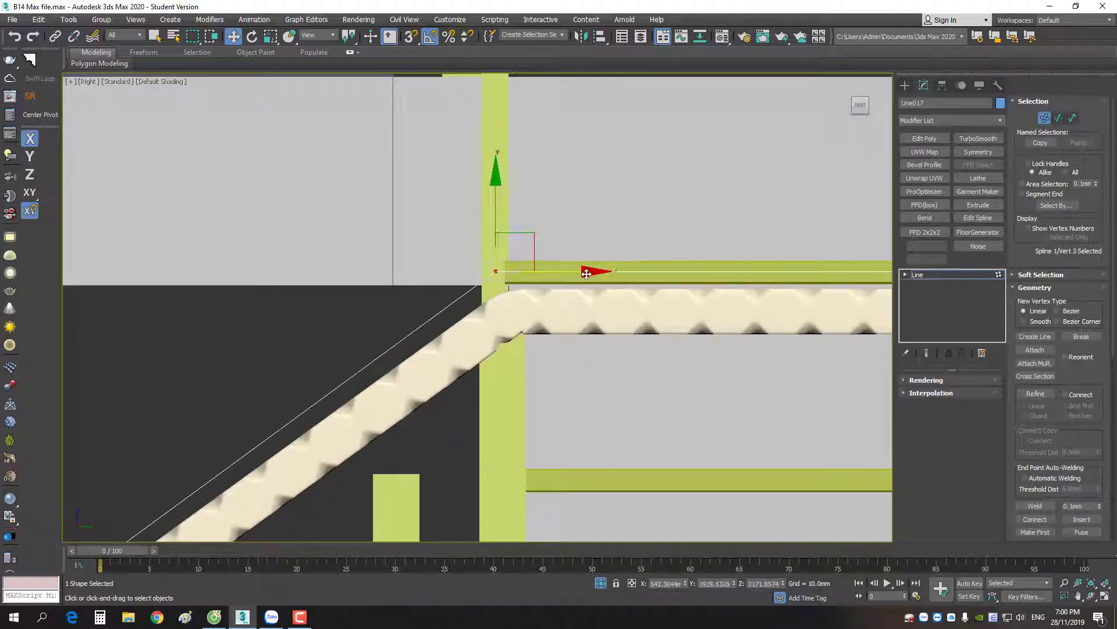
scroll(602, 272, down, 4)
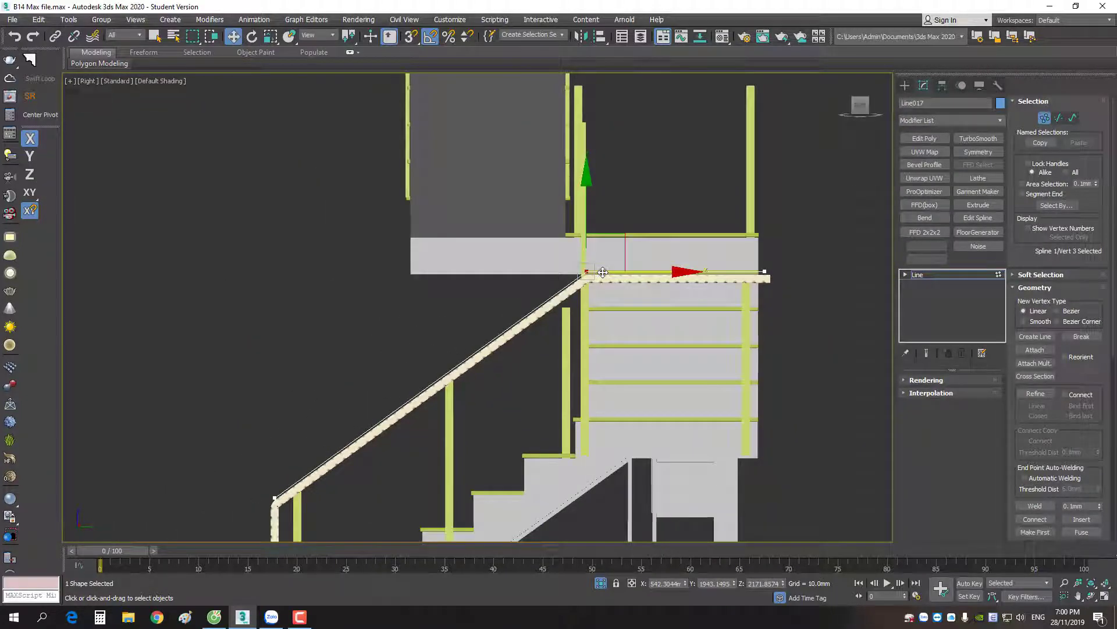
middle_drag(510, 404, 466, 301)
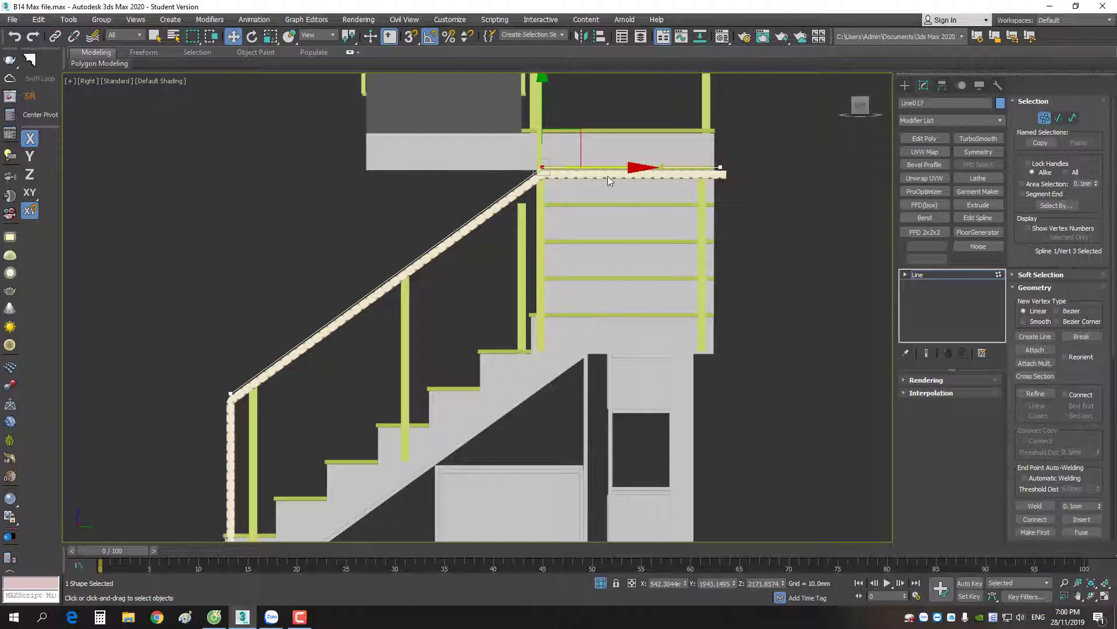
scroll(608, 176, up, 2)
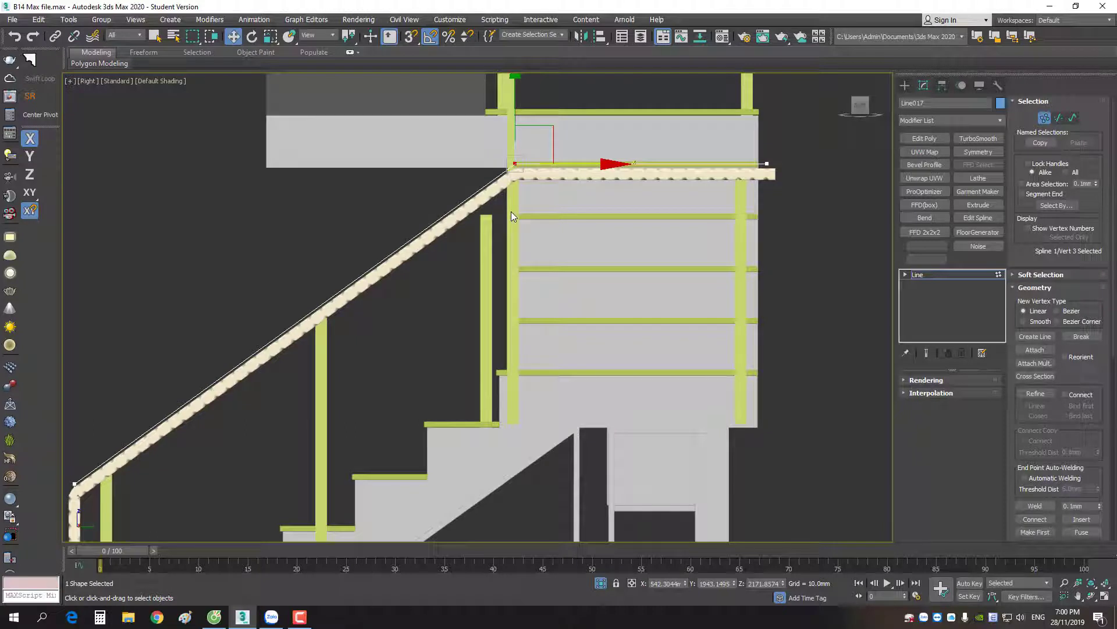
scroll(562, 171, up, 2)
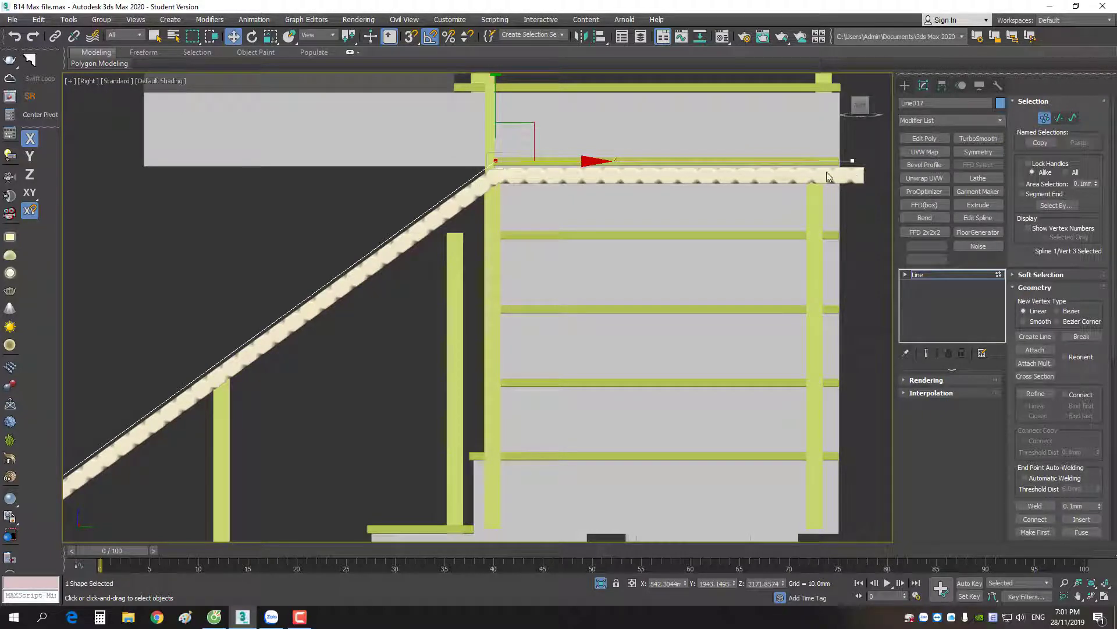
scroll(550, 299, down, 3)
scroll(557, 382, up, 3)
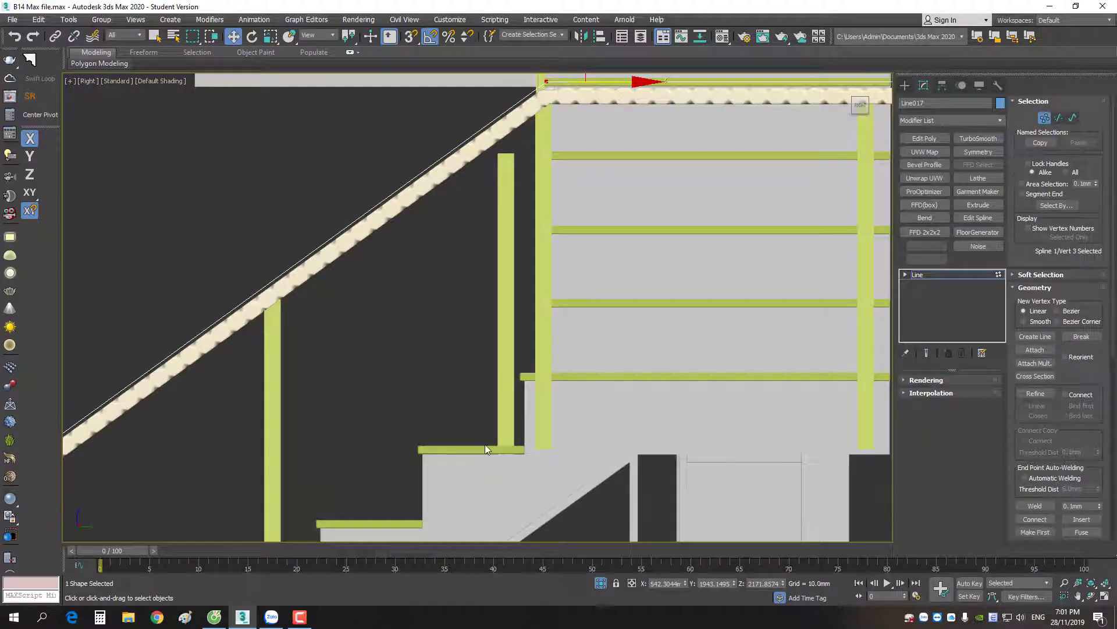
scroll(484, 444, down, 2)
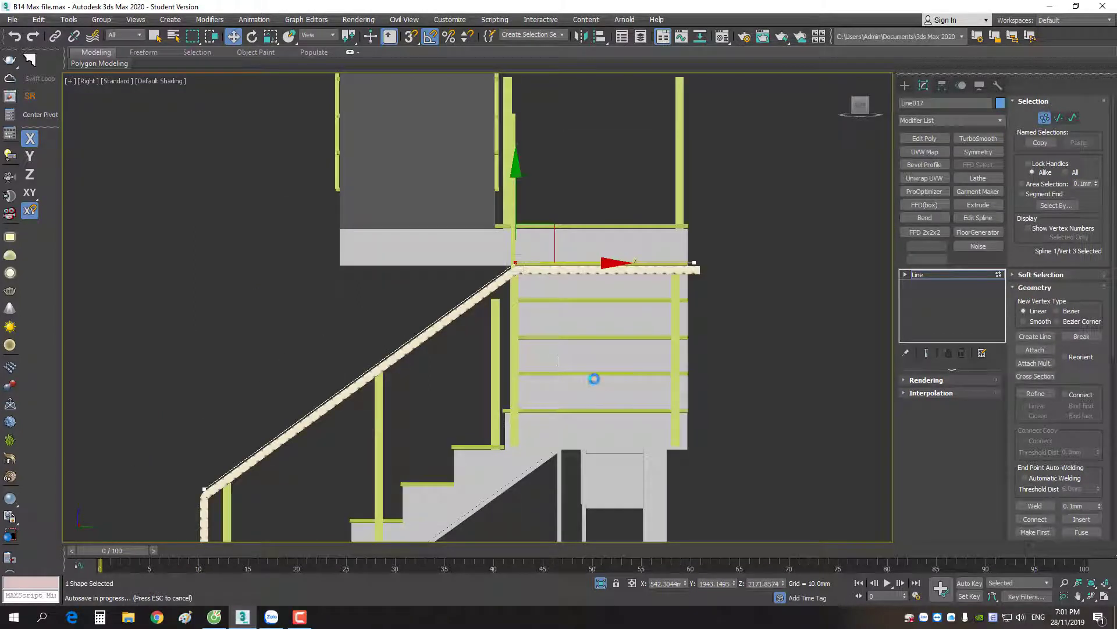
mouse_move(593, 378)
alt+middle_down()
mouse_move(587, 326)
mouse_move(568, 318)
mouse_move(592, 327)
mouse_move(887, 124)
alt+middle_up()
scroll(587, 323, up, 3)
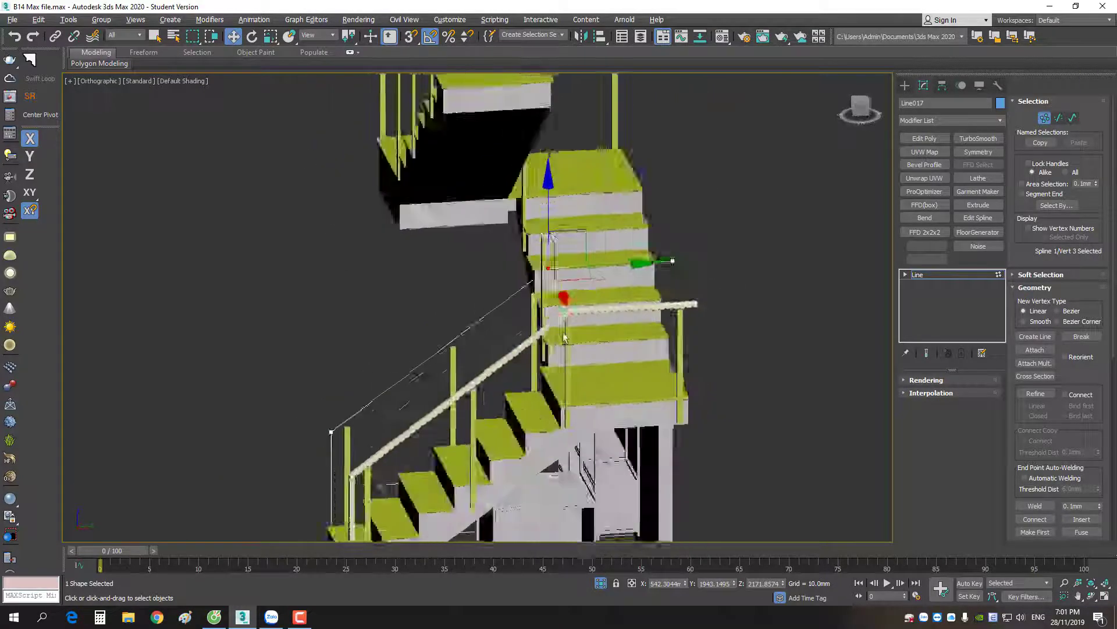
click(862, 114)
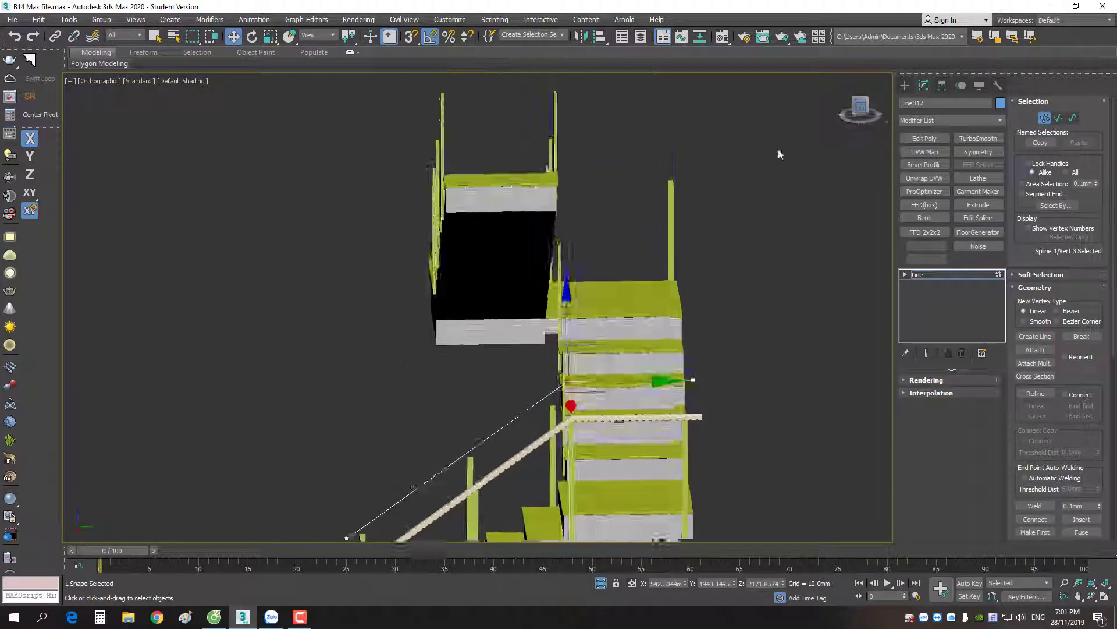
scroll(671, 329, up, 5)
scroll(649, 300, up, 3)
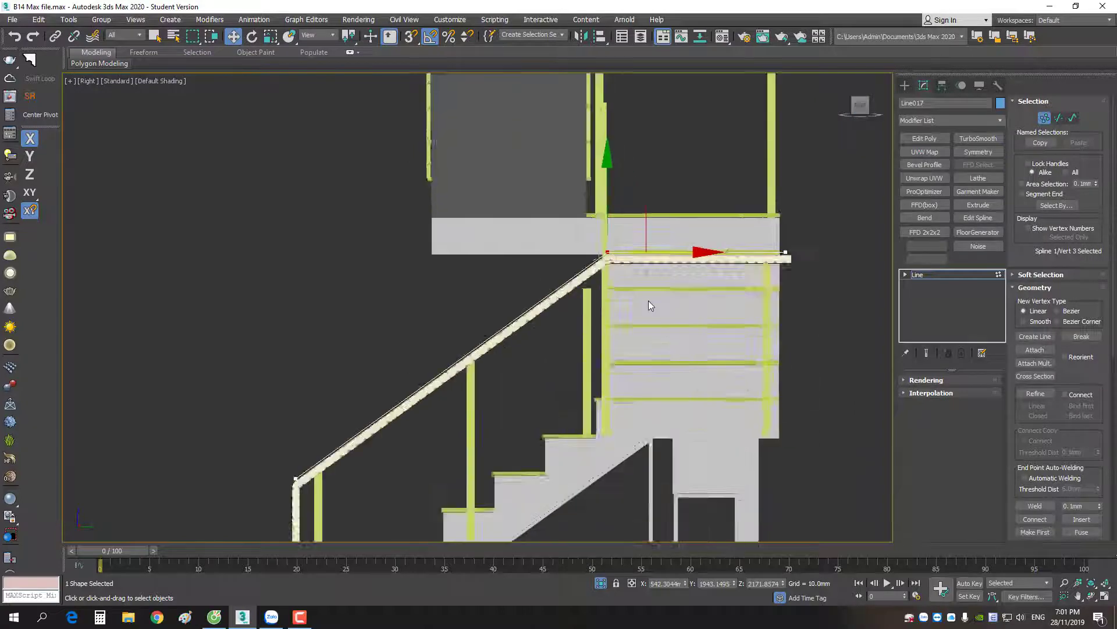
scroll(644, 274, up, 2)
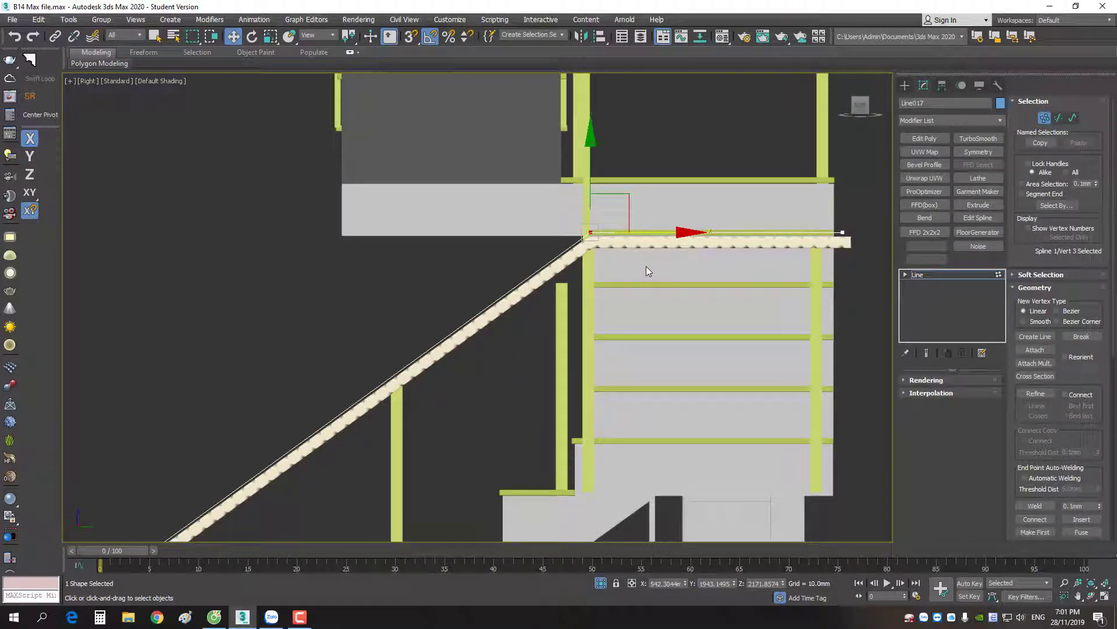
middle_drag(740, 255, 653, 254)
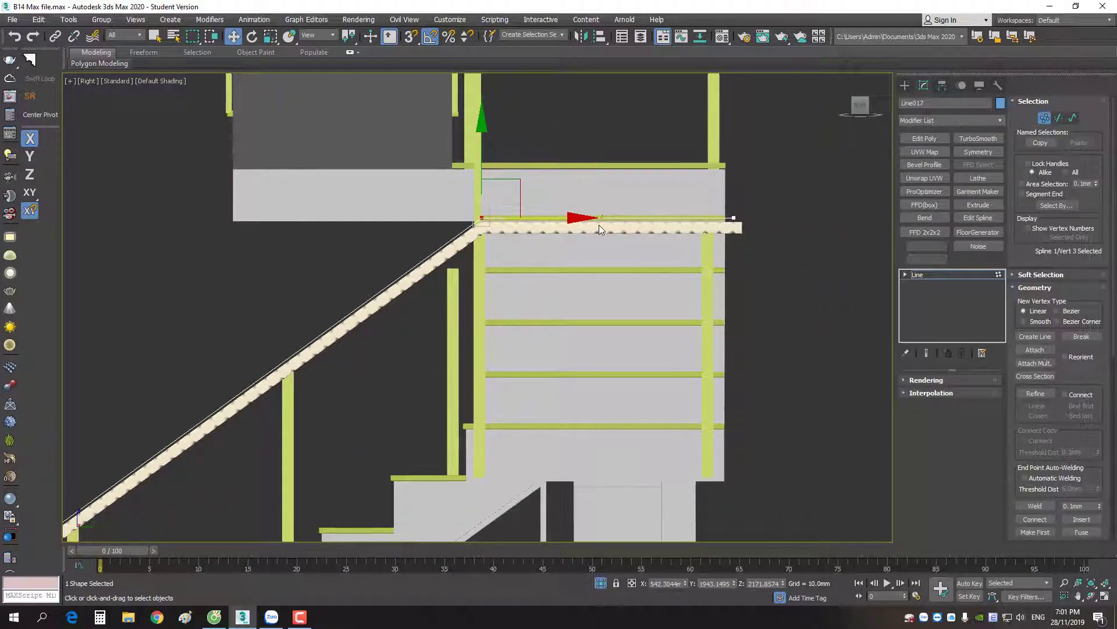
alt+middle_drag(483, 245, 895, 145)
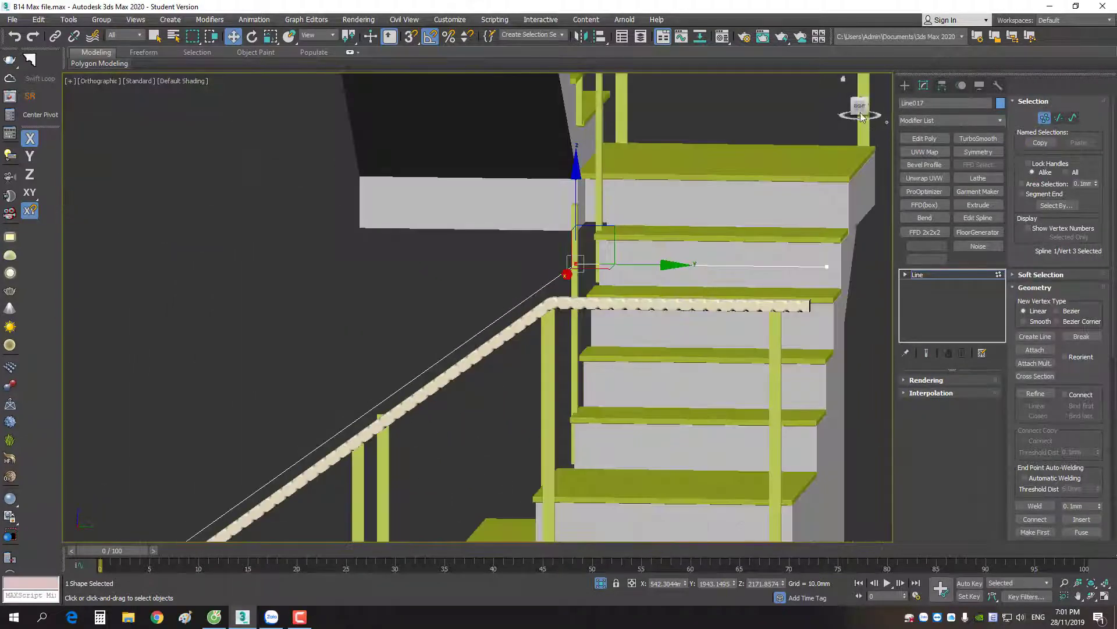
key(shift+z)
key(shift+z)
key(shift+z)
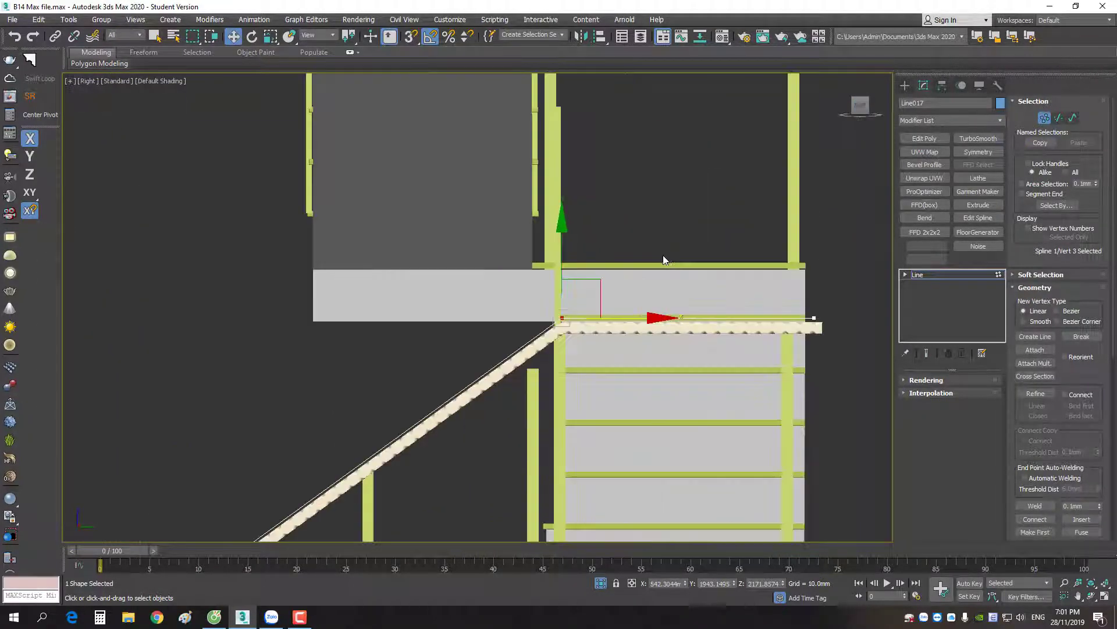
drag(781, 294, 830, 345)
click(788, 312)
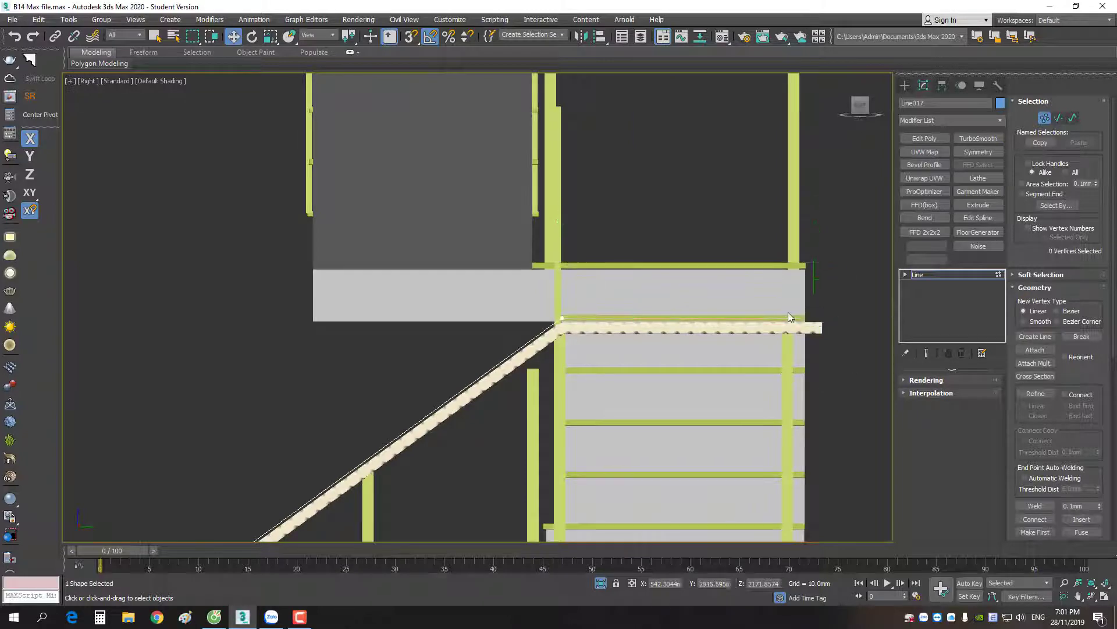
Add a new point to Line017 and snap it onto the landing stair corner
scroll(522, 312, up, 5)
right_click(753, 233)
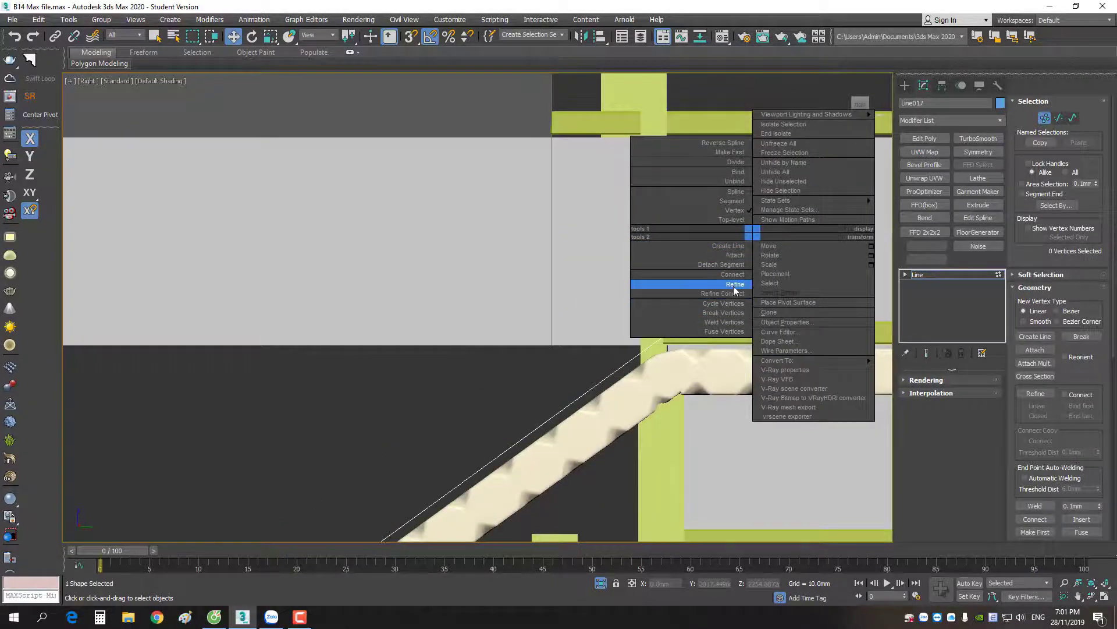
click(734, 284)
key(w)
scroll(654, 337, up, 3)
click(676, 331)
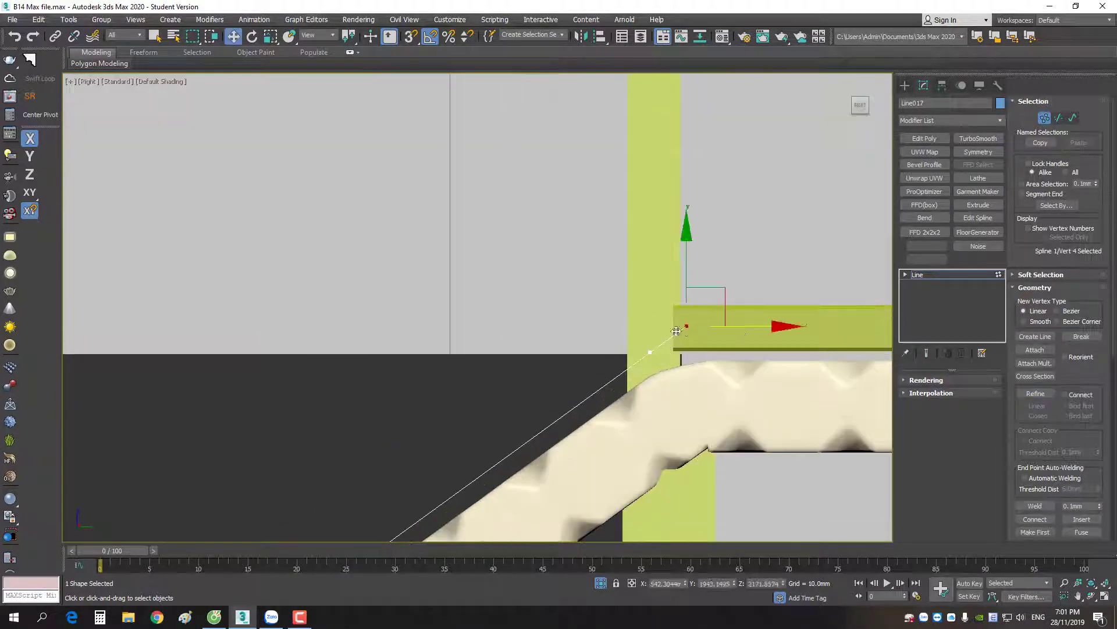
drag(662, 348, 654, 340)
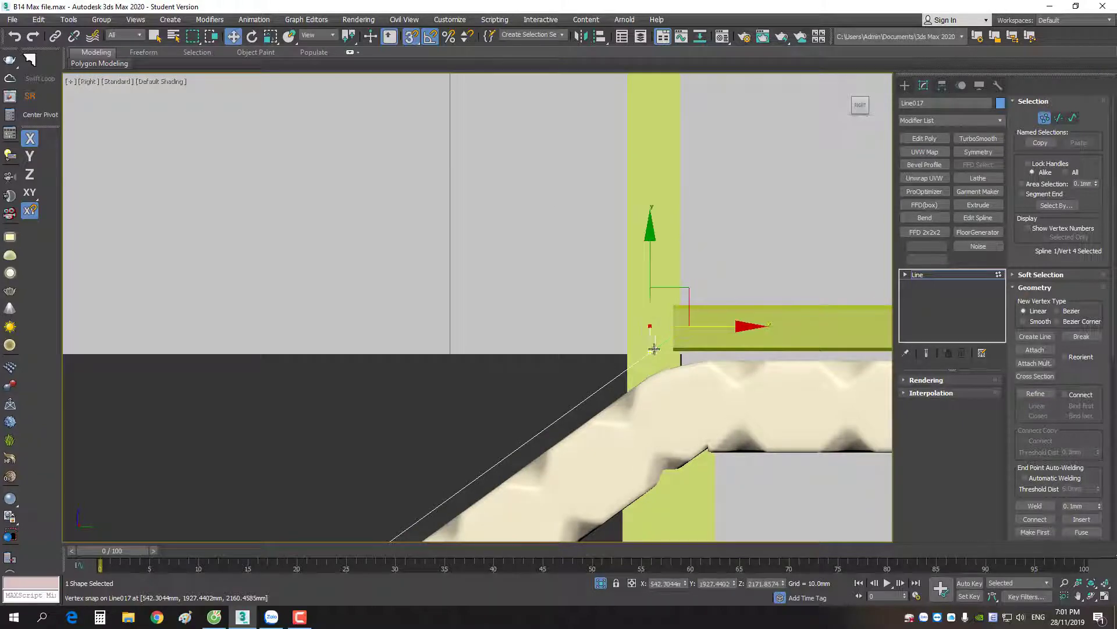
Raise the new point straight up in the Front view, then orbit to check
scroll(654, 340, down, 3)
alt+middle_drag(655, 340, 829, 173)
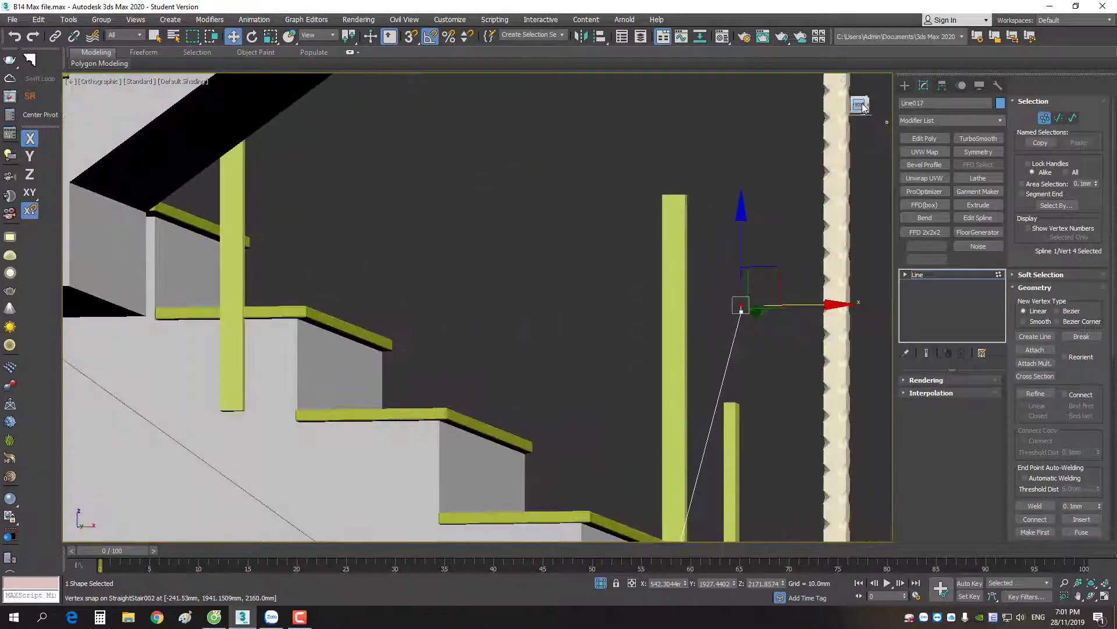
click(860, 105)
scroll(699, 198, up, 5)
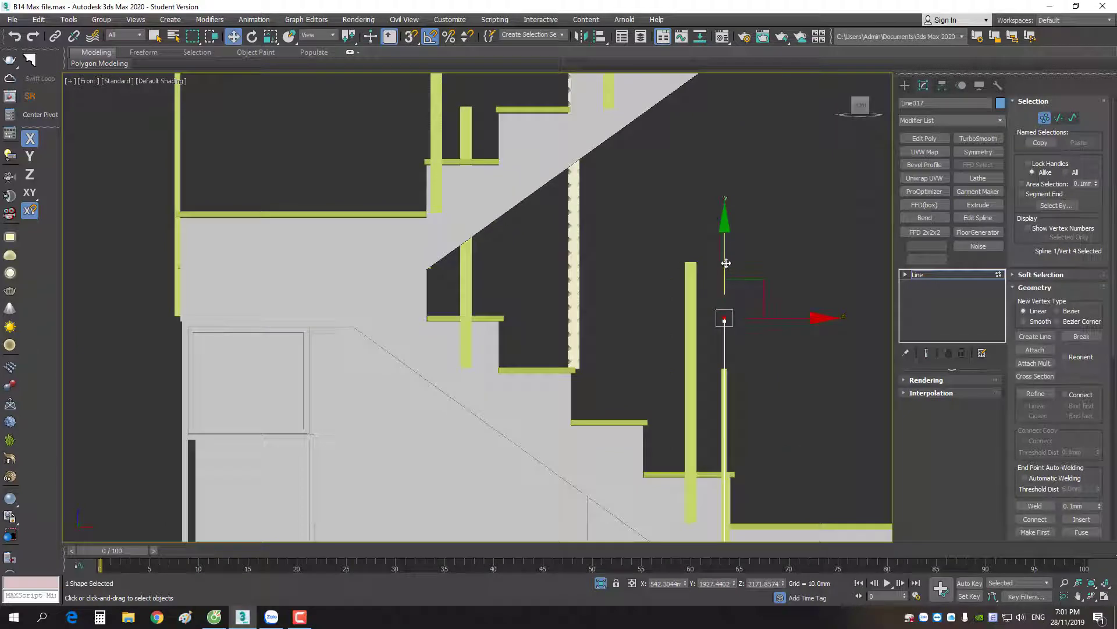
drag(726, 263, 722, 222)
scroll(791, 247, down, 2)
mouse_move(790, 247)
alt+middle_down()
mouse_move(550, 266)
mouse_move(696, 264)
mouse_move(666, 319)
mouse_move(693, 302)
alt+middle_up()
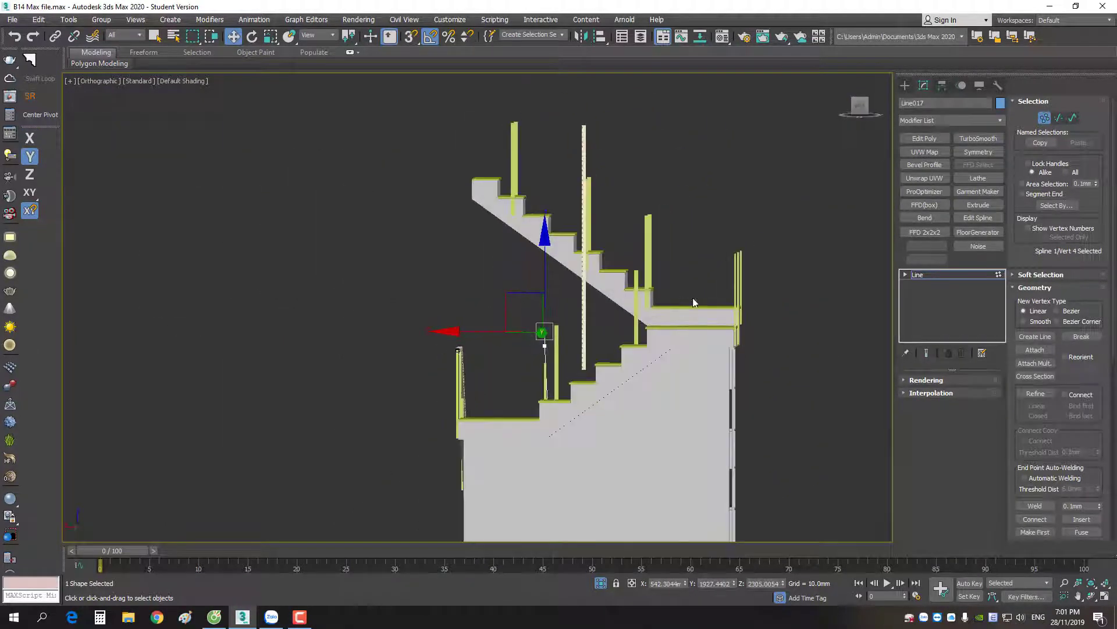
click(860, 107)
Raise the lower corner point and push vertex 5 up along the upper stair flight
drag(451, 272, 719, 153)
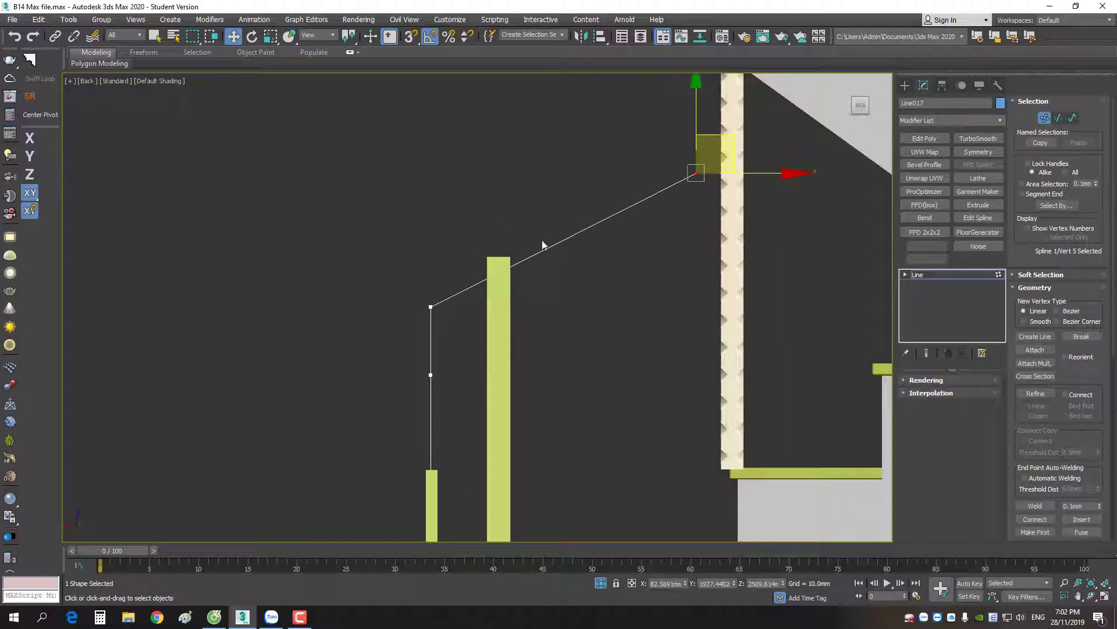
click(431, 307)
drag(431, 253, 430, 224)
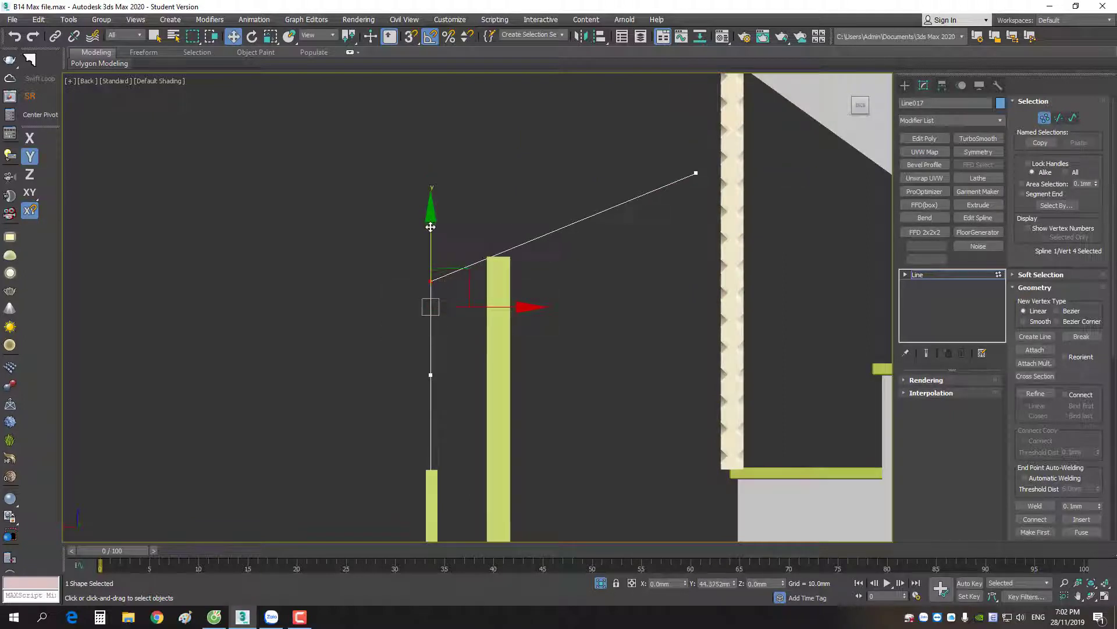
scroll(431, 230, down, 4)
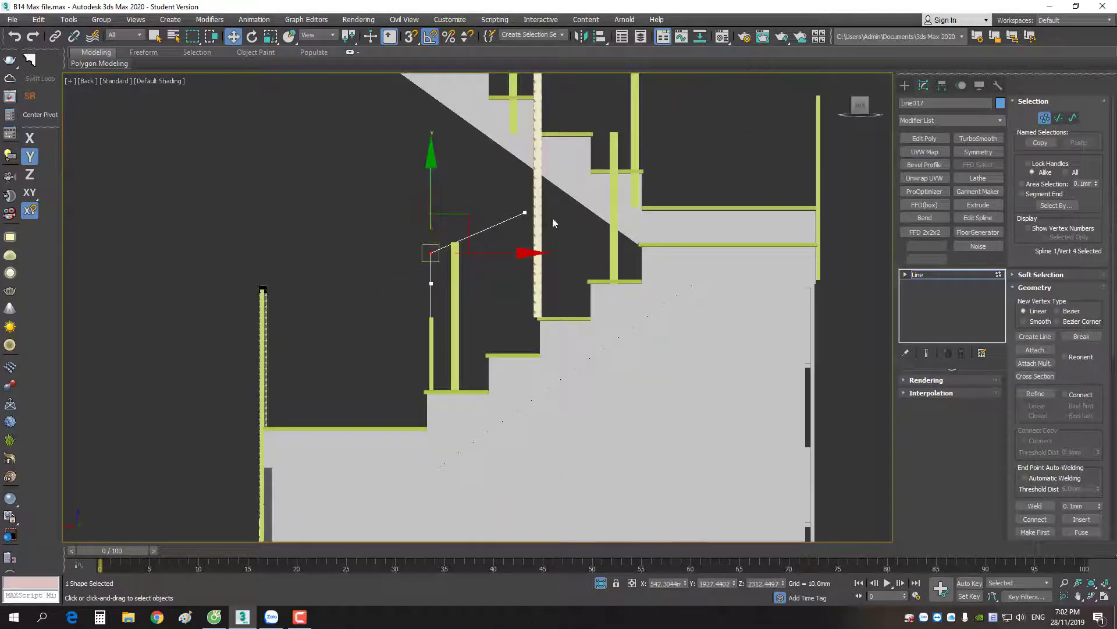
click(525, 212)
middle_drag(525, 212, 504, 280)
mouse_move(527, 256)
mouse_down()
mouse_move(691, 124)
mouse_move(648, 130)
mouse_move(645, 149)
mouse_up()
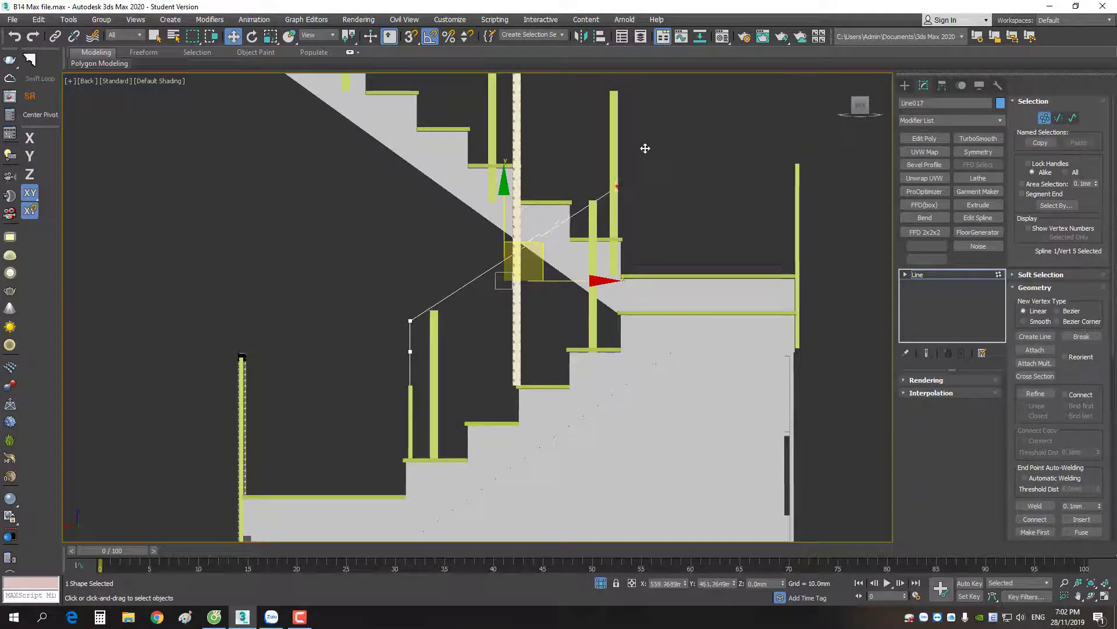
mouse_move(676, 200)
alt+middle_down()
mouse_move(728, 243)
mouse_move(782, 260)
alt+middle_up()
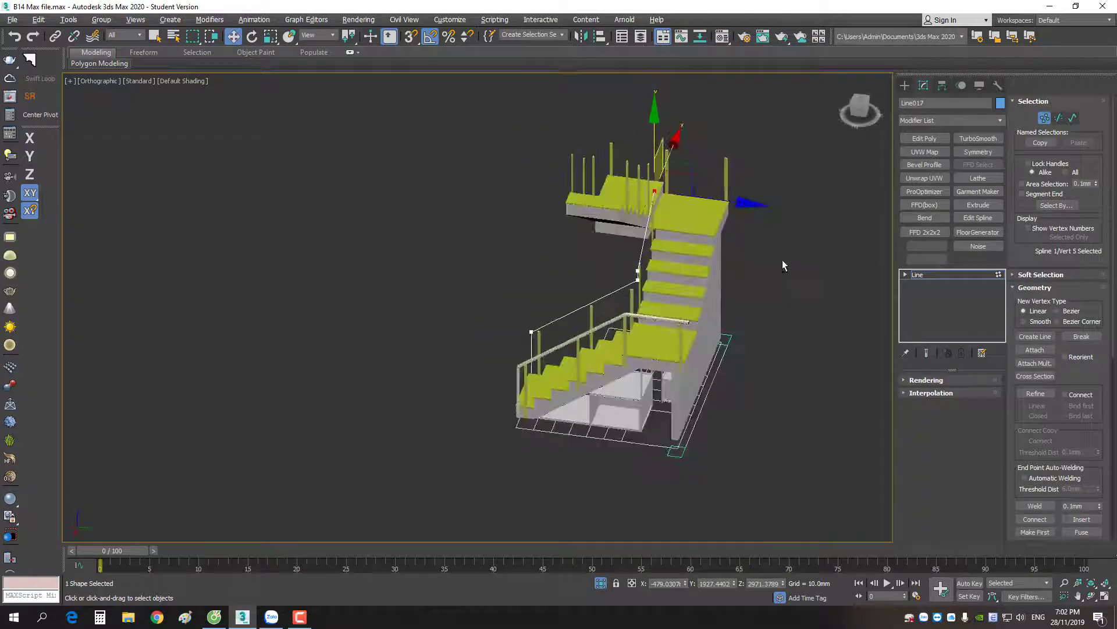
Refine a new point near the landing and snap it onto the landing post
scroll(727, 250, up, 8)
scroll(697, 246, down, 2)
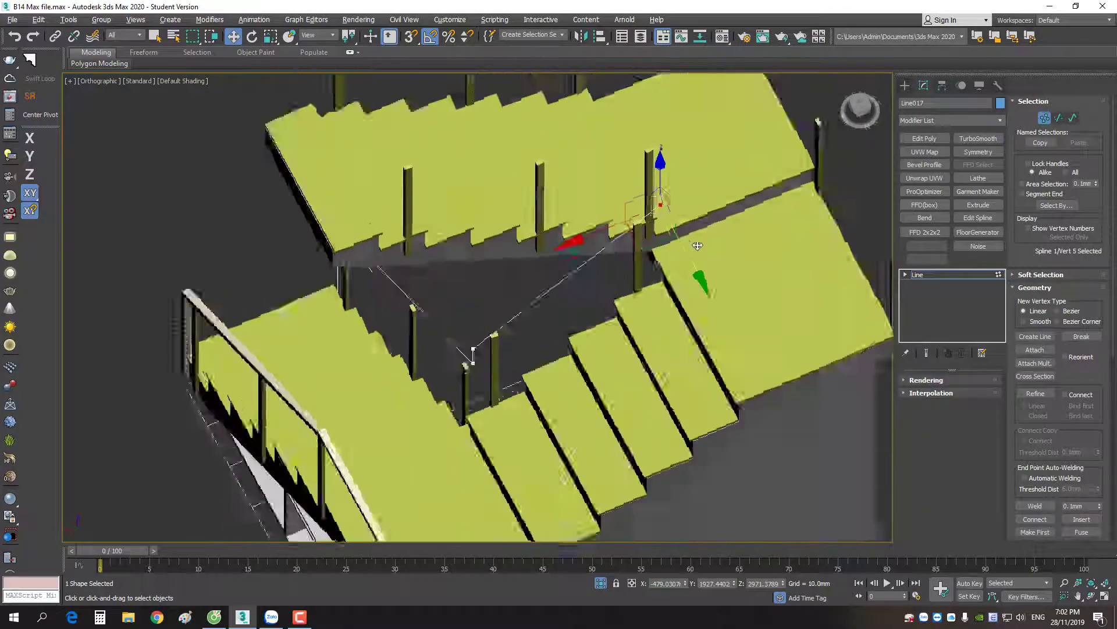
mouse_move(698, 245)
alt+middle_down()
mouse_move(634, 217)
mouse_move(727, 192)
alt+middle_up()
scroll(664, 232, up, 3)
scroll(630, 223, up, 3)
right_click(803, 170)
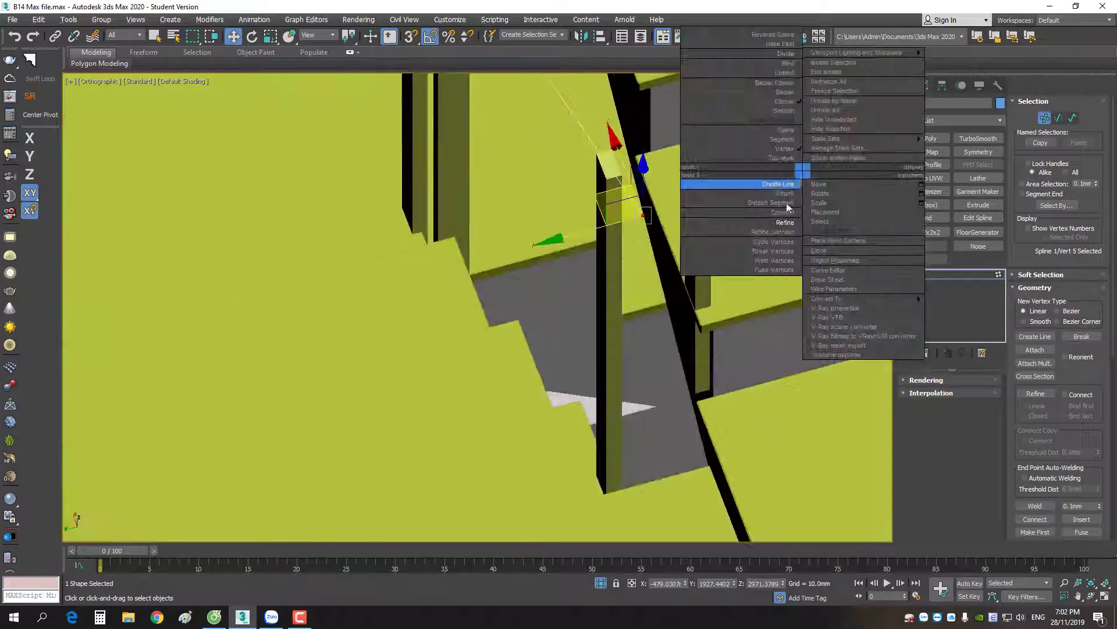
click(764, 221)
scroll(660, 232, up, 5)
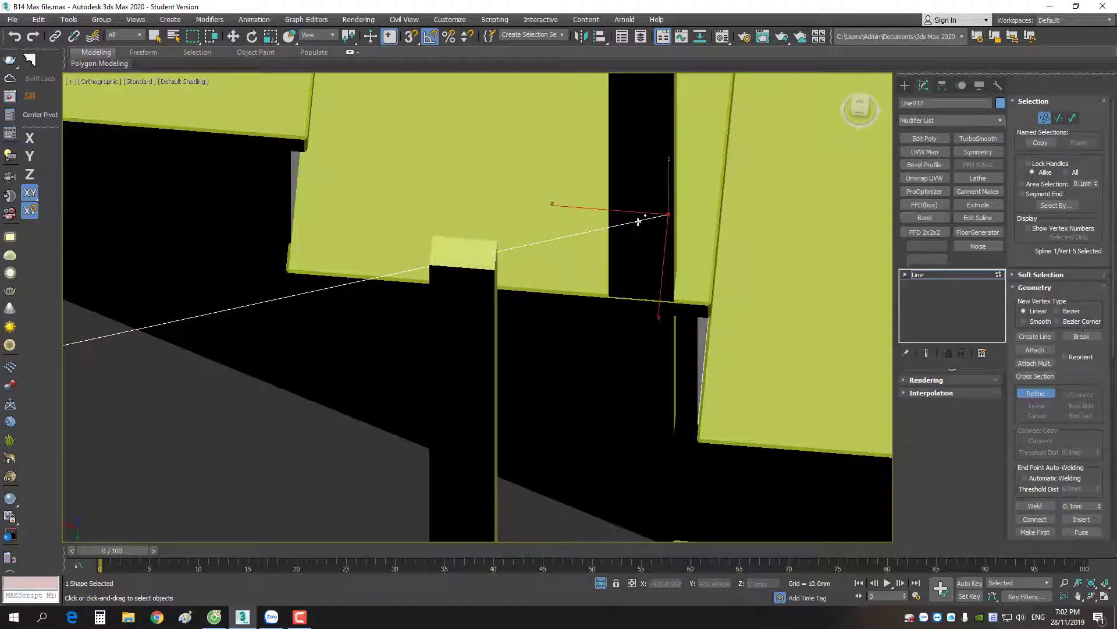
click(638, 222)
right_click(708, 235)
scroll(669, 233, up, 5)
alt+middle_drag(669, 233, 648, 239)
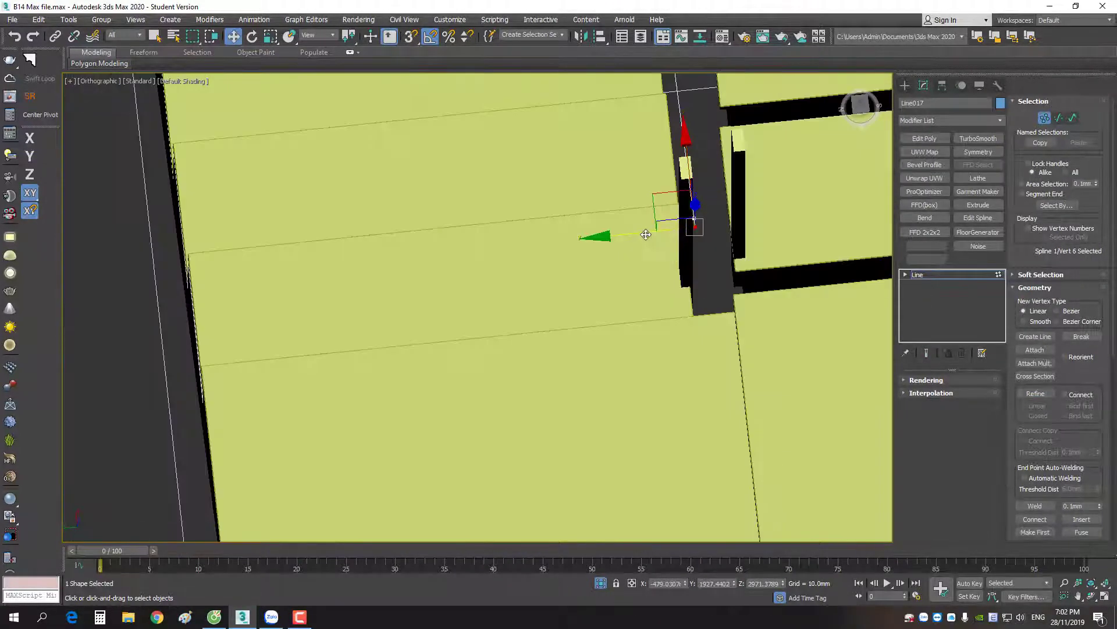
drag(646, 235, 686, 225)
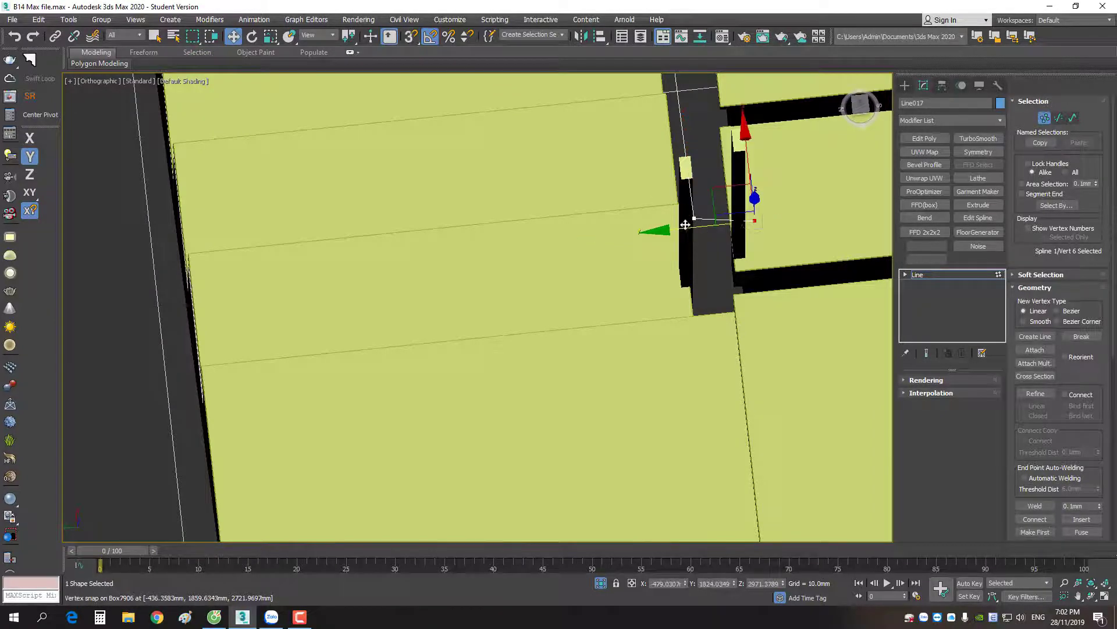
scroll(686, 225, down, 4)
alt+middle_drag(686, 225, 720, 245)
Select the previous point, constrain movement to X and turn on vertex snapping
click(726, 272)
key(F5)
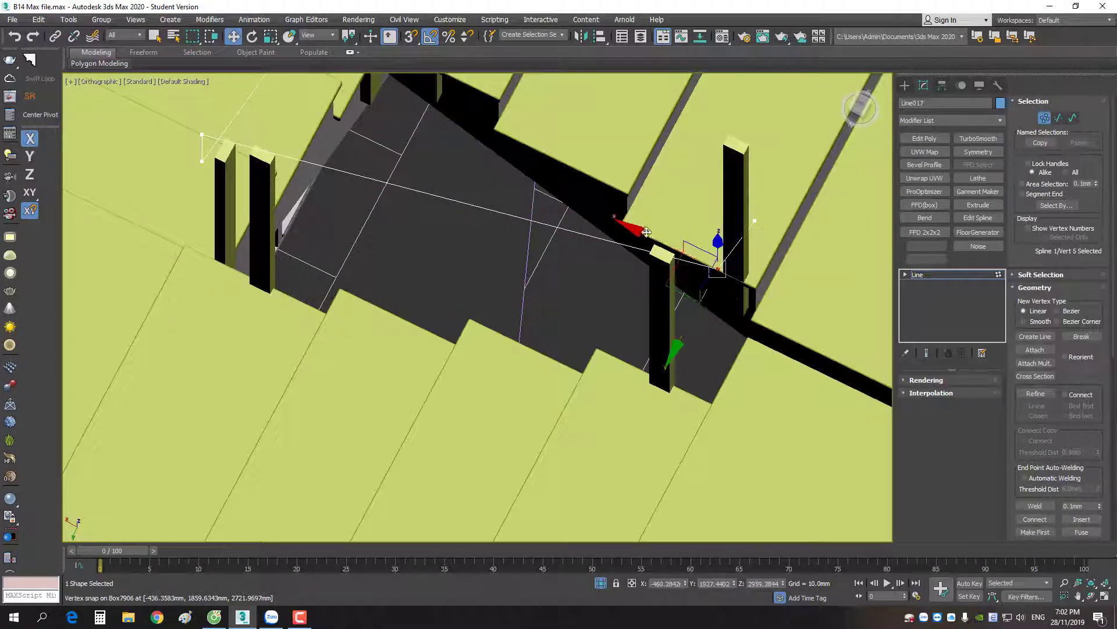
key(s)
key(s)
scroll(754, 223, down, 3)
mouse_move(754, 223)
alt+middle_down()
mouse_move(751, 232)
mouse_move(769, 232)
mouse_move(808, 185)
alt+middle_up()
scroll(745, 236, up, 3)
scroll(769, 232, down, 3)
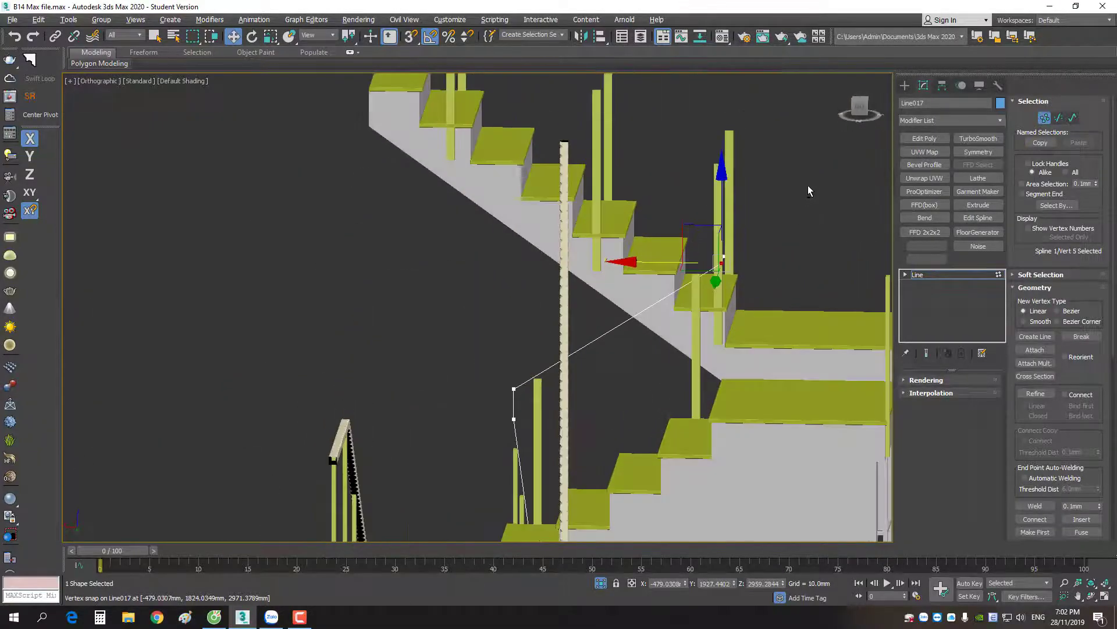
scroll(791, 184, up, 3)
scroll(786, 190, down, 2)
scroll(726, 212, up, 5)
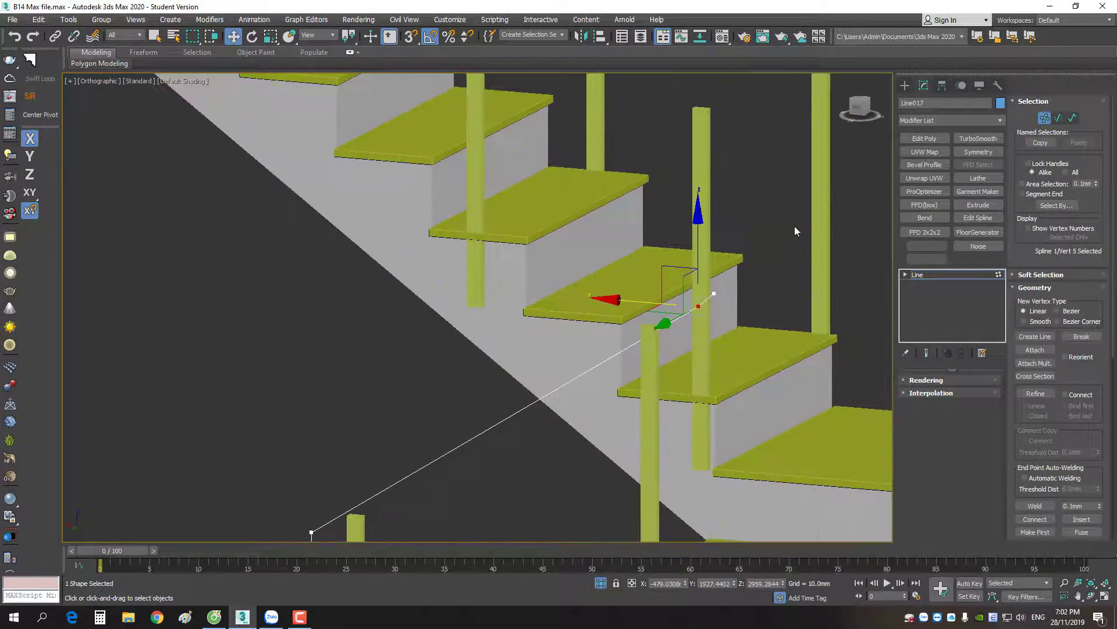
Refine another point into the line and select two points with a Y-axis constraint
right_click(802, 217)
click(775, 270)
scroll(728, 301, up, 3)
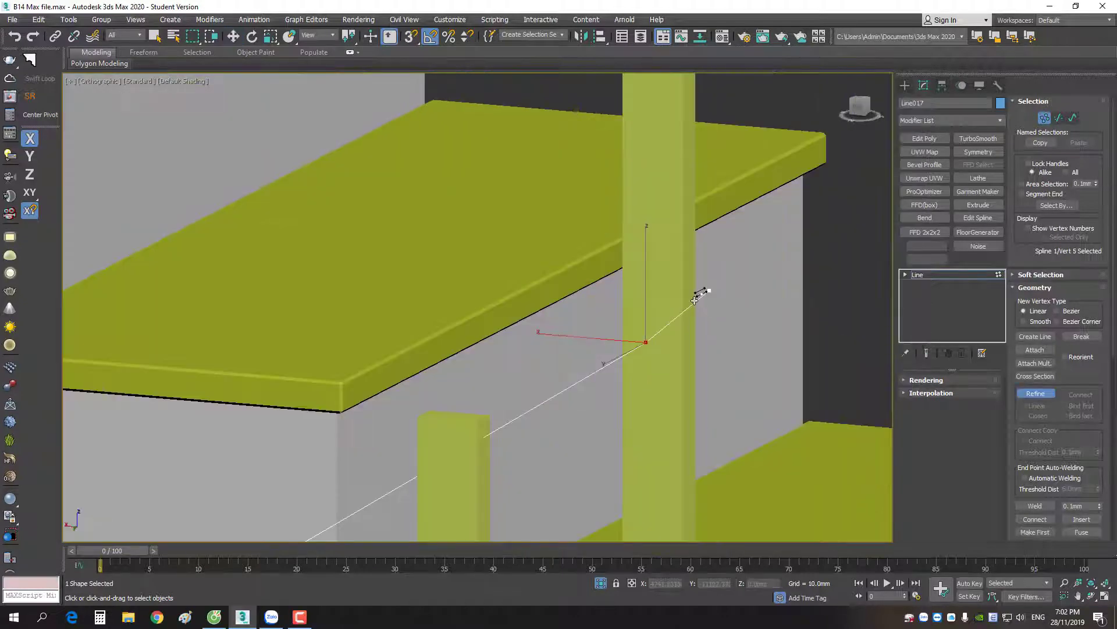
key(w)
click(731, 305)
scroll(731, 304, down, 2)
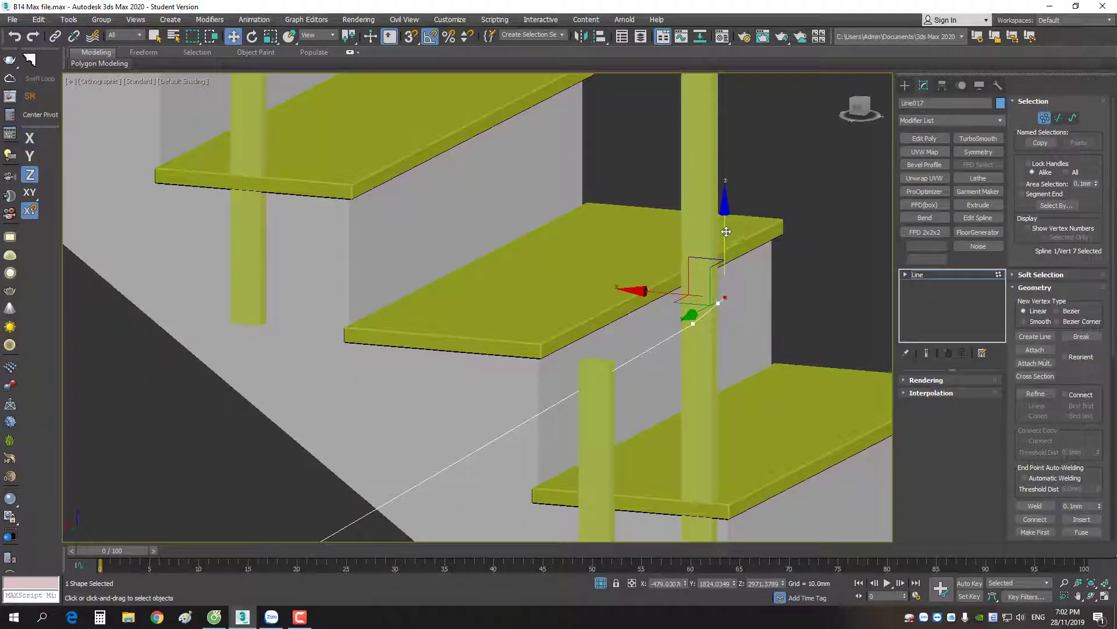
click(725, 119)
scroll(751, 238, down, 3)
scroll(730, 242, up, 3)
mouse_move(721, 228)
middle_down()
mouse_move(750, 314)
mouse_move(731, 373)
middle_up()
key(F6)
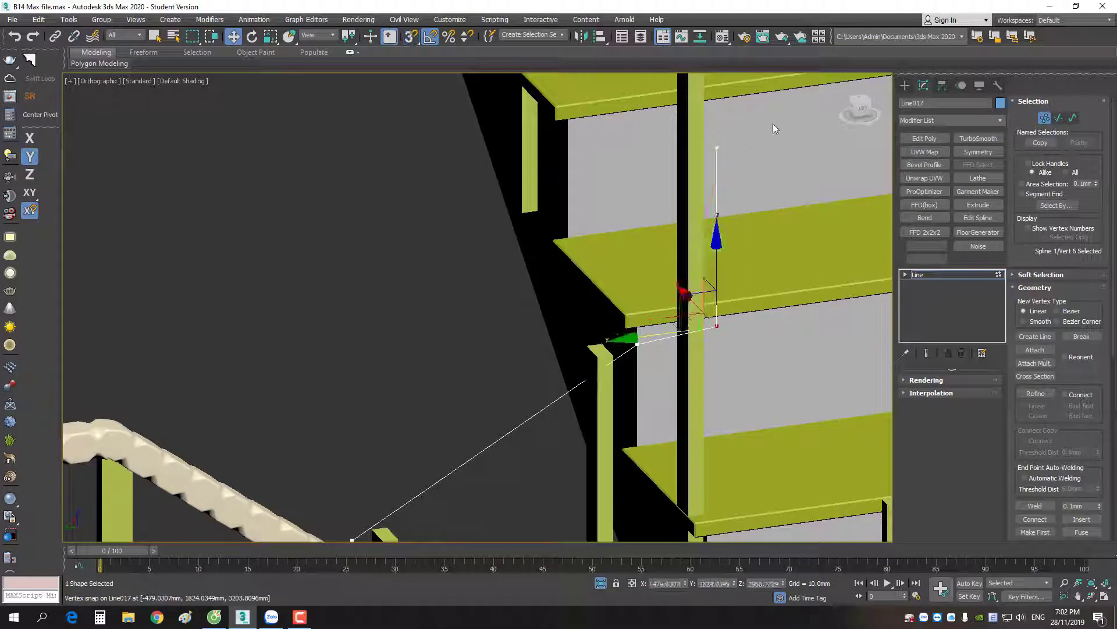
drag(721, 379, 769, 344)
In a straight side view, move the two points left to line up with the post
click(865, 112)
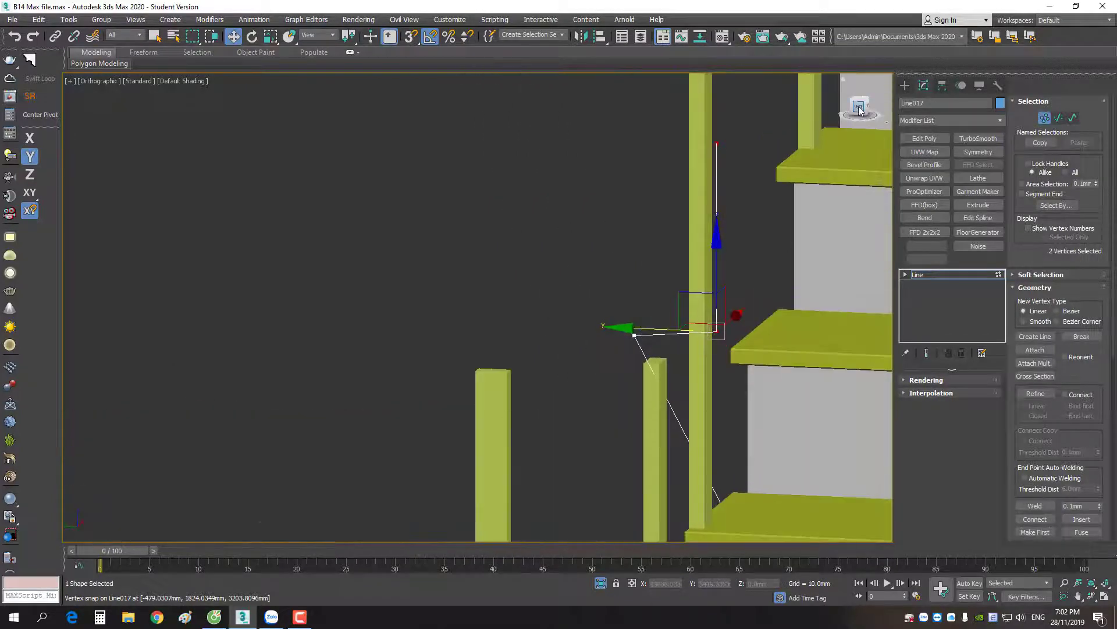
click(860, 110)
drag(744, 352, 727, 356)
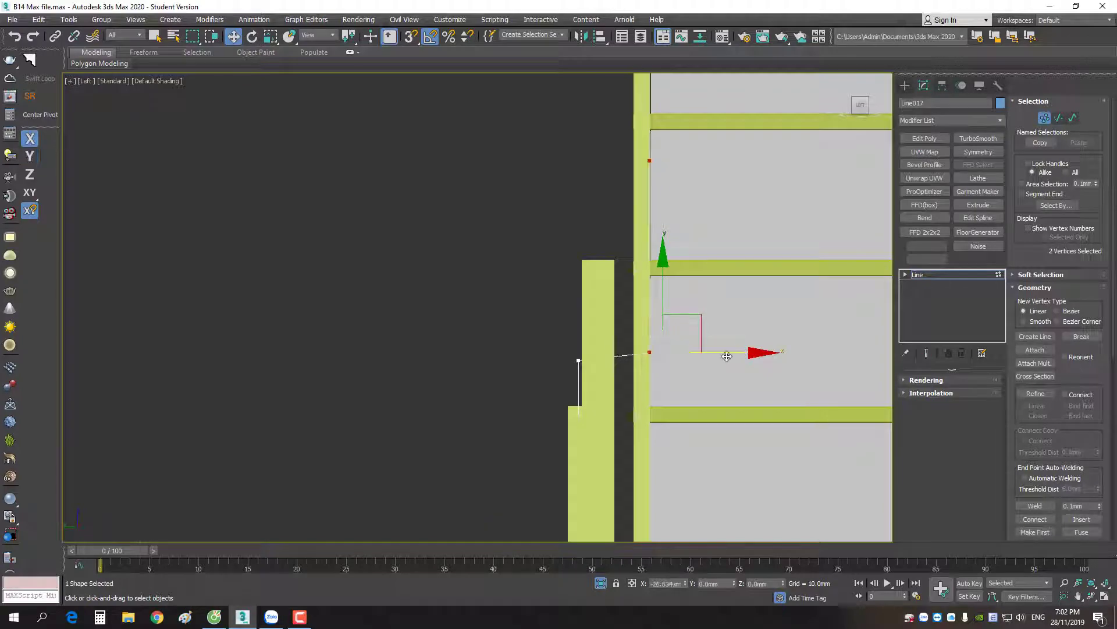
scroll(607, 352, up, 2)
scroll(607, 352, up, 2)
click(550, 367)
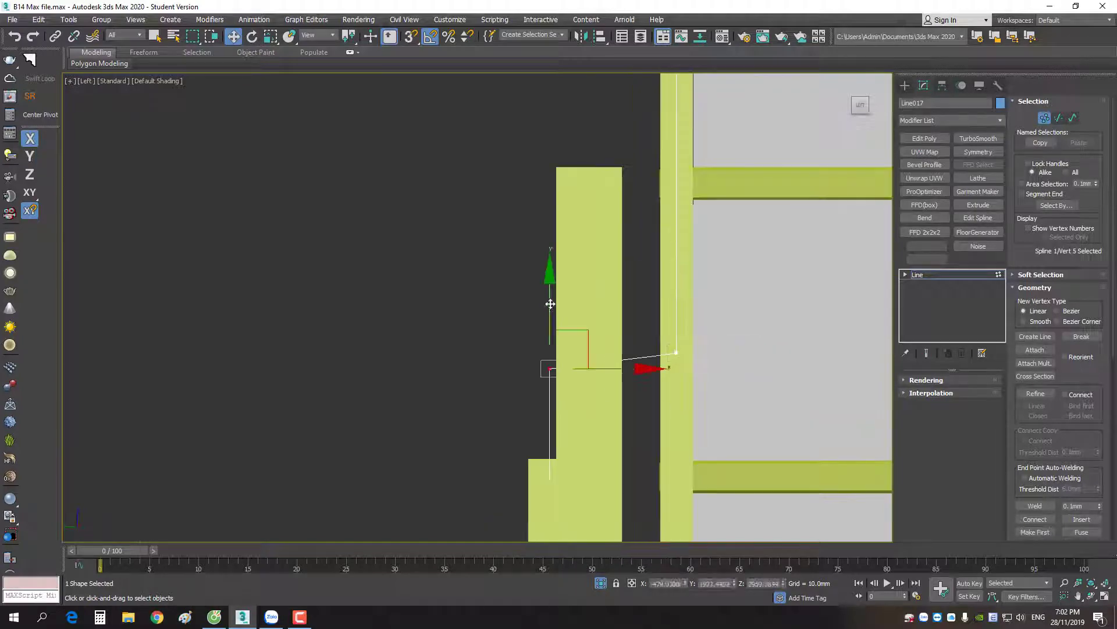
key(F6)
Select three upper points and raise them to railing height in the Back view
scroll(652, 343, down, 5)
click(696, 217)
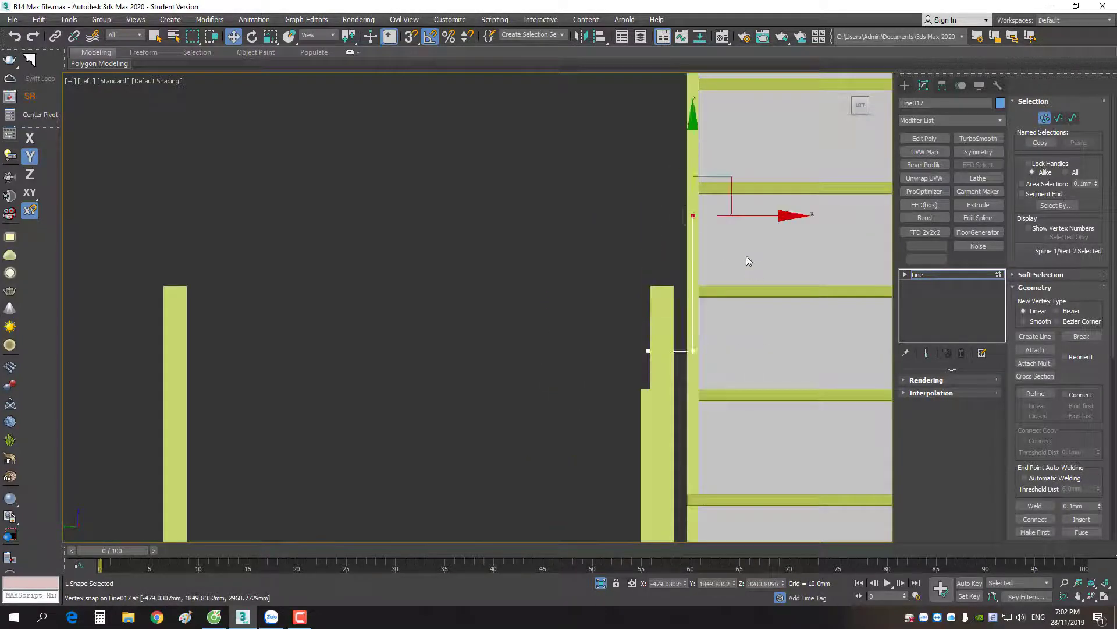
mouse_move(746, 256)
alt+middle_down()
mouse_move(765, 266)
mouse_move(861, 262)
alt+middle_up()
alt+middle_drag(767, 215, 755, 254)
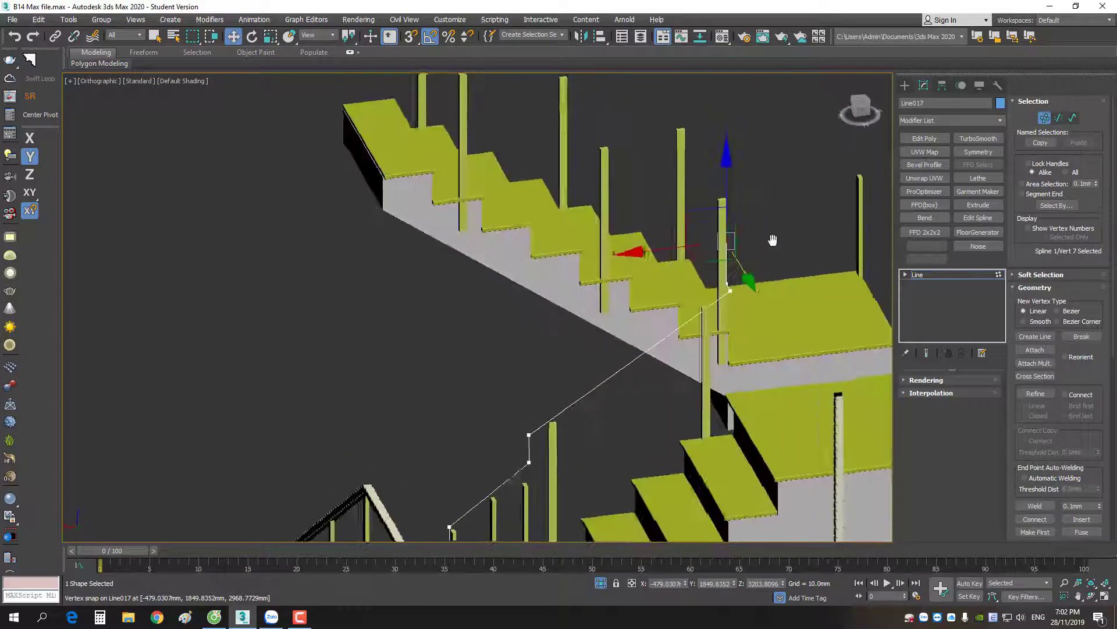
scroll(755, 254, up, 2)
mouse_move(748, 230)
mouse_down()
mouse_move(716, 317)
mouse_move(776, 279)
mouse_up()
key(F5)
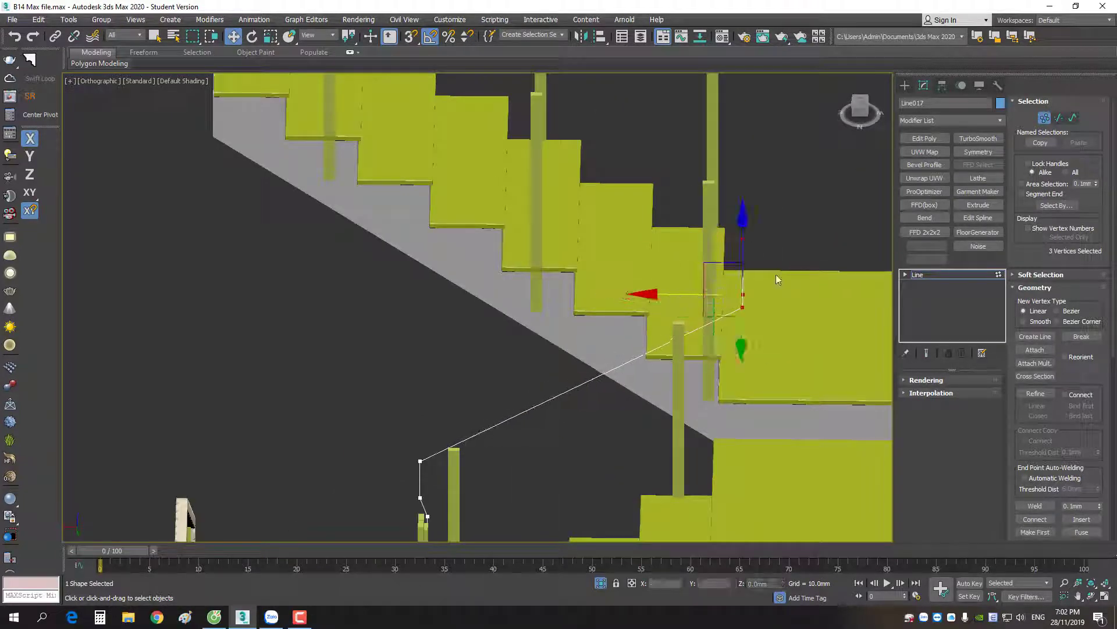
click(859, 111)
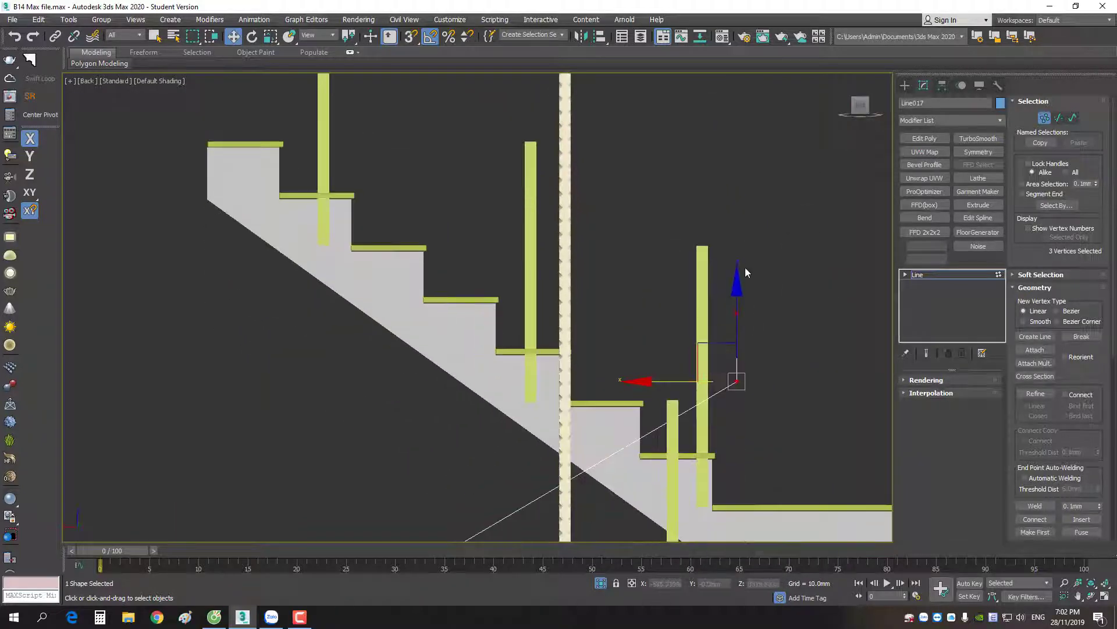
drag(739, 304, 737, 279)
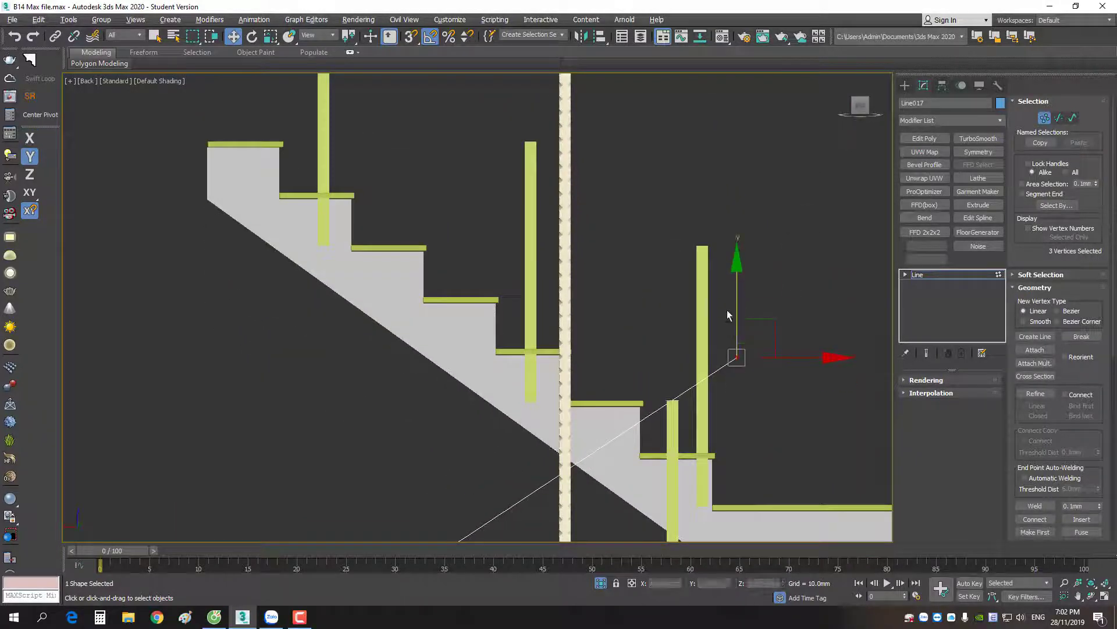
Refine another point into Line017 and orbit to an angled 3D view
mouse_move(728, 310)
alt+middle_down()
mouse_move(715, 314)
mouse_move(767, 241)
alt+middle_up()
scroll(767, 241, up, 5)
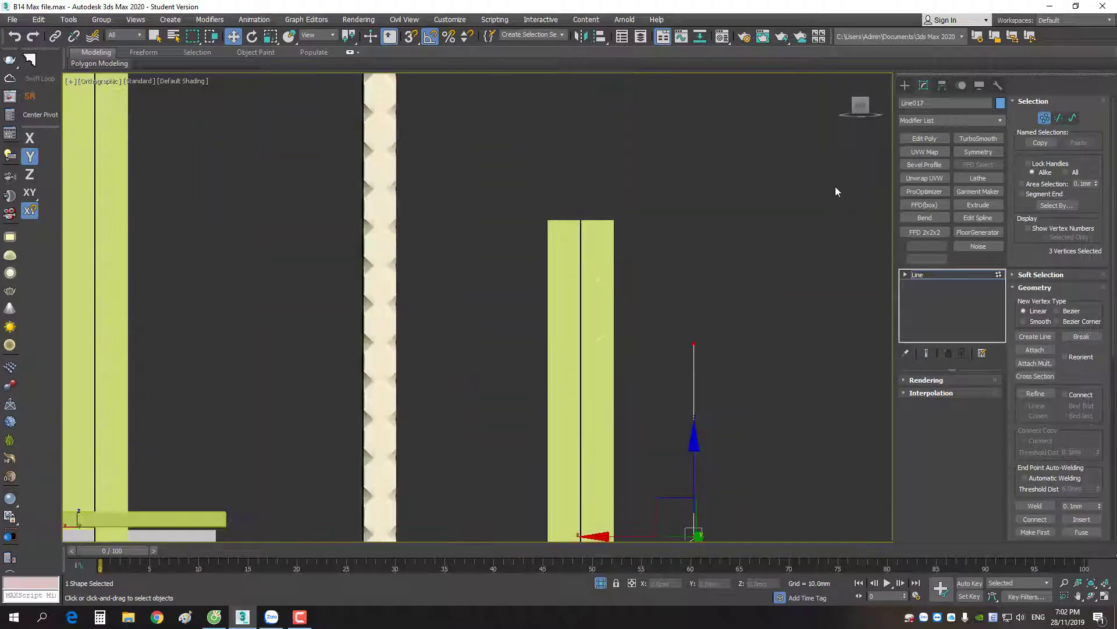
right_click(824, 200)
click(790, 256)
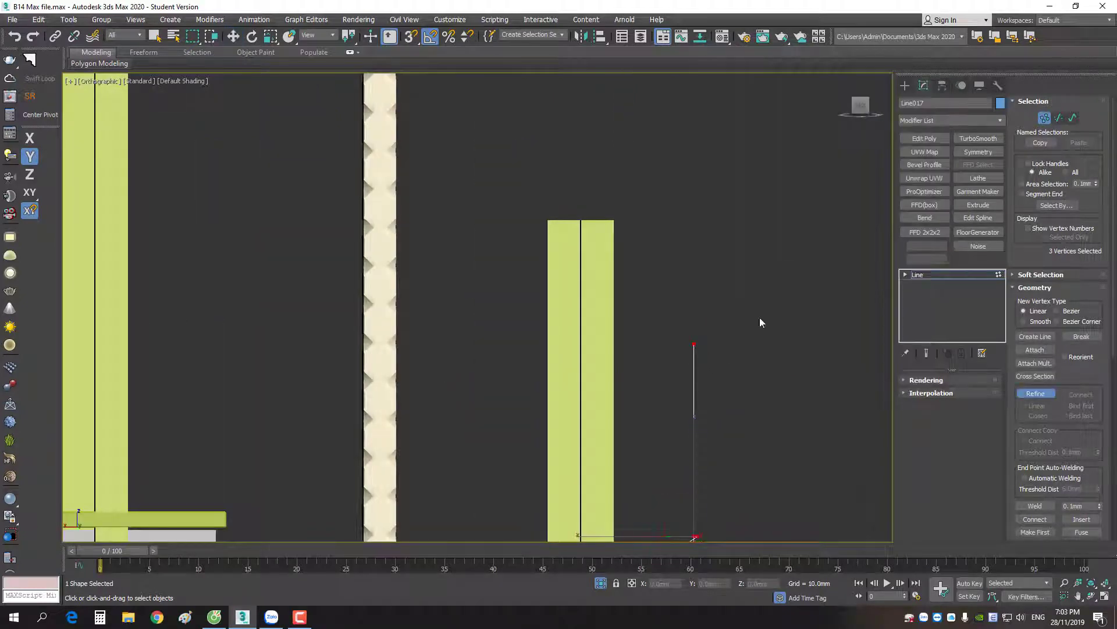
key(w)
alt+middle_drag(774, 293, 756, 349)
scroll(756, 349, up, 3)
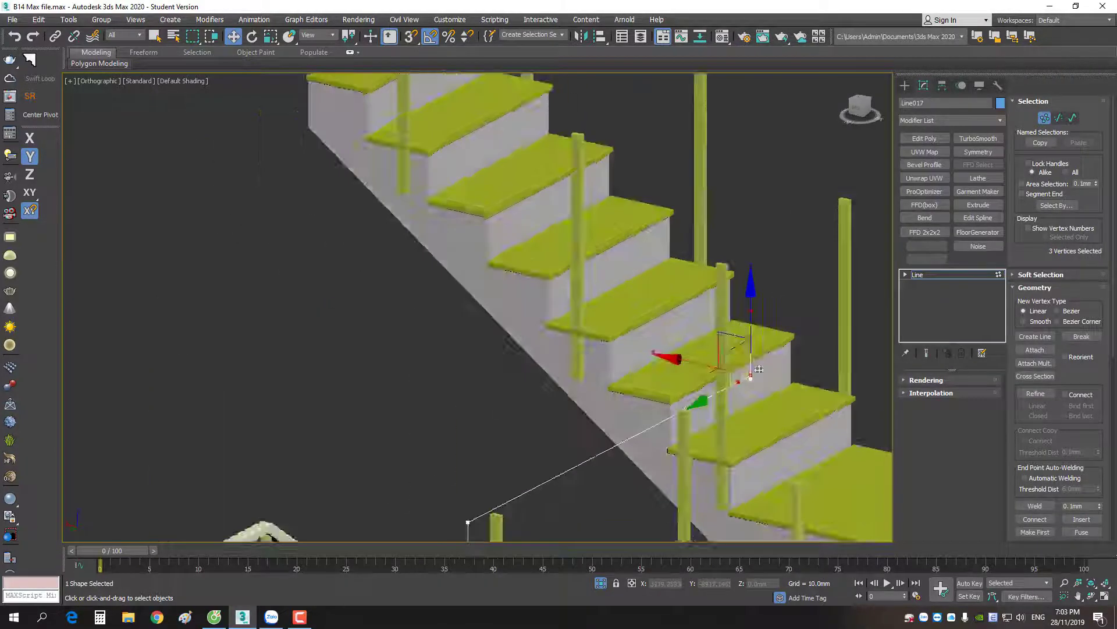
scroll(785, 367, up, 3)
scroll(785, 366, up, 2)
scroll(791, 262, down, 3)
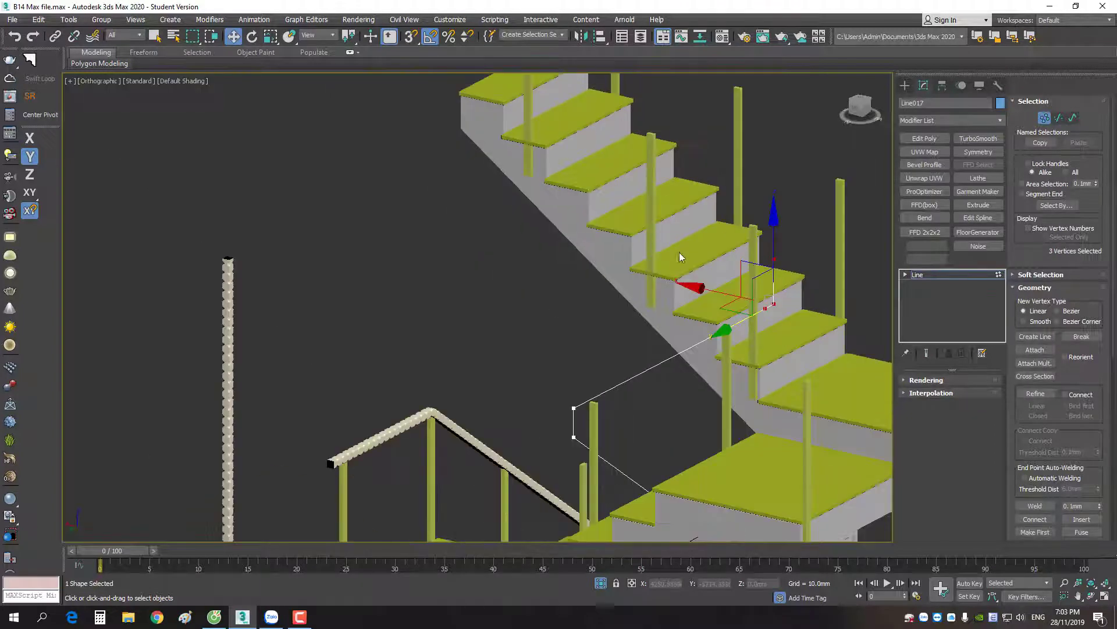
Make all Line017 points Corner vertices and refine in another point
key(ctrl+a)
right_click(776, 204)
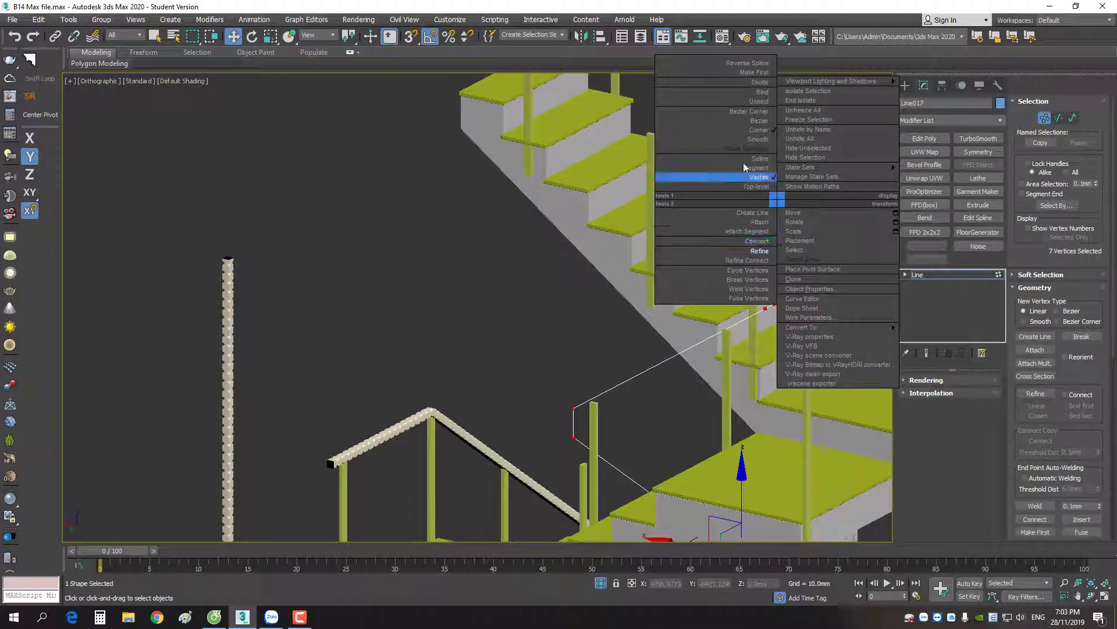
click(748, 132)
right_click(826, 216)
click(812, 268)
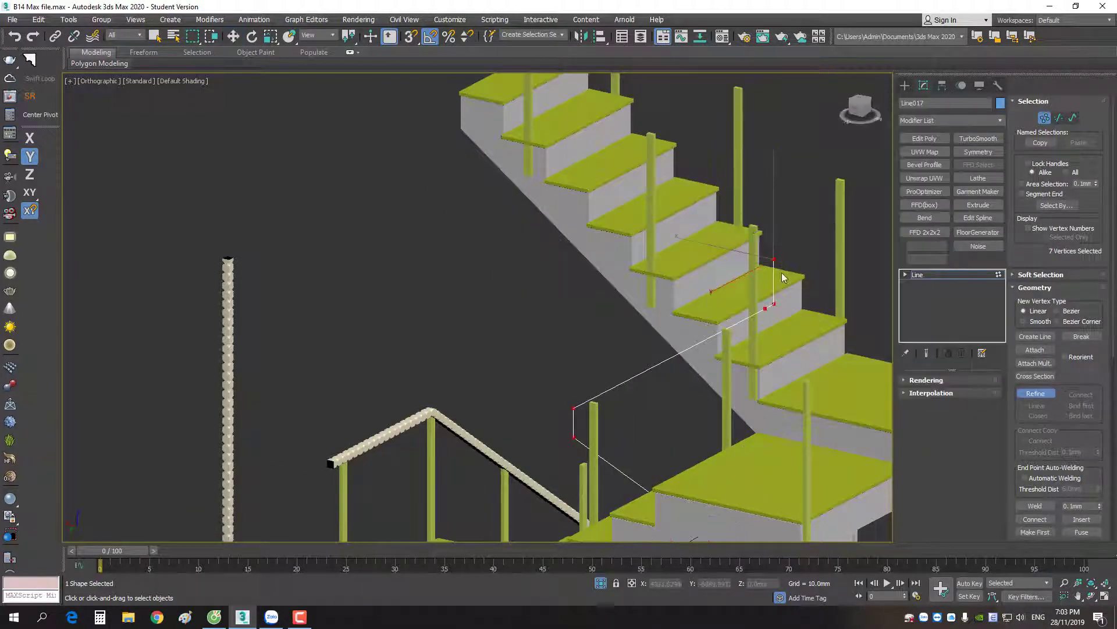
key(w)
In the Back view, pull the top vertex up-left along the upper flight with XY constraint
key(k)
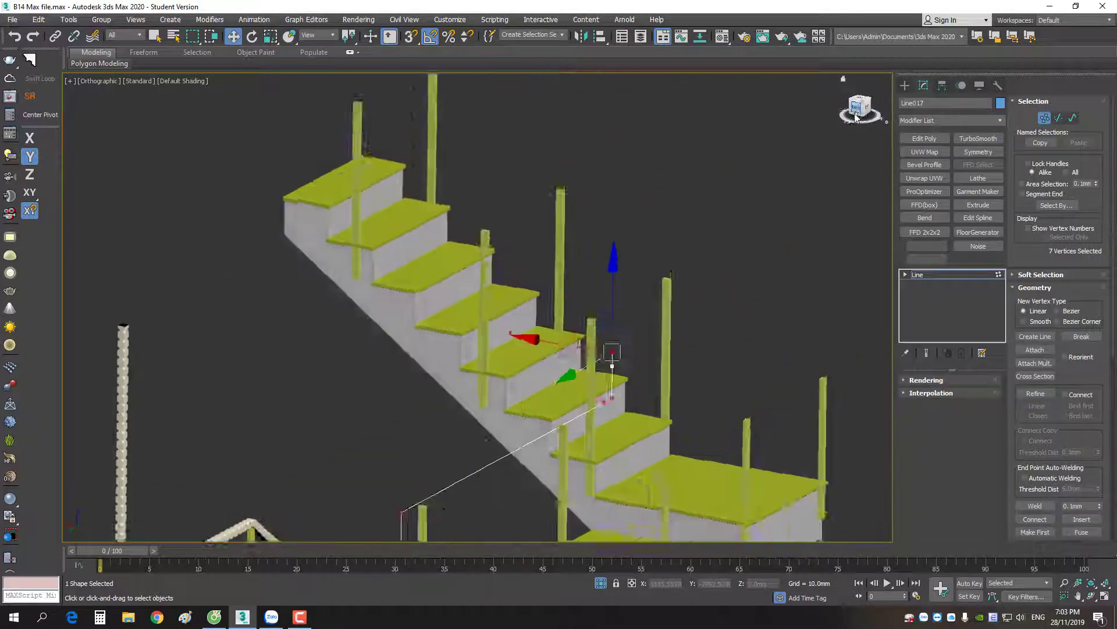
scroll(809, 192, down, 3)
scroll(741, 207, up, 3)
scroll(686, 274, up, 3)
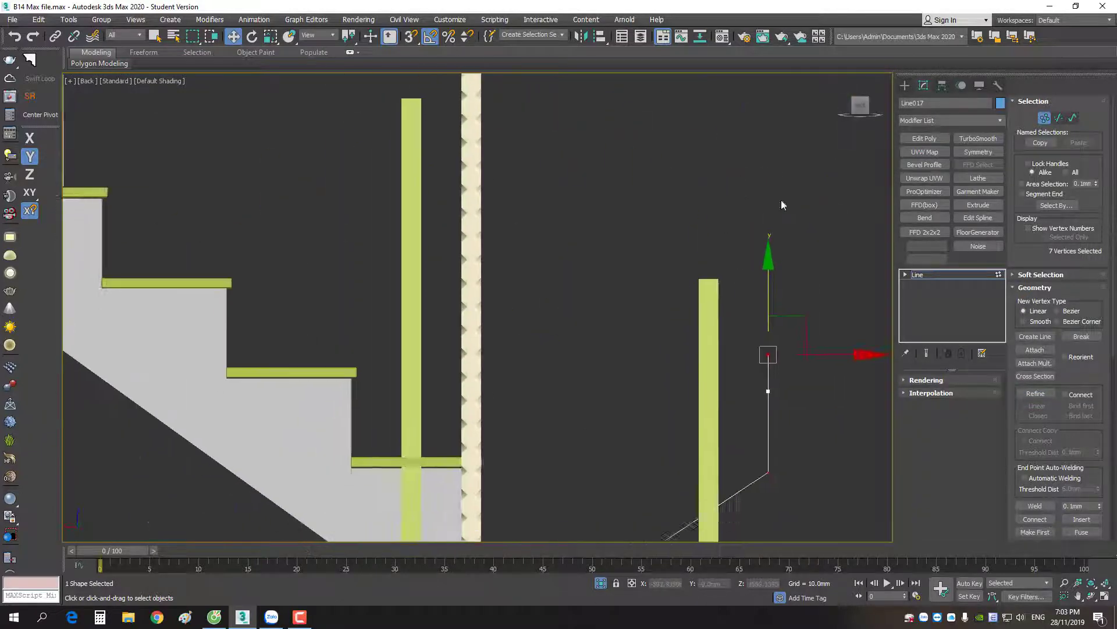
scroll(786, 204, up, 2)
drag(802, 312, 526, 130)
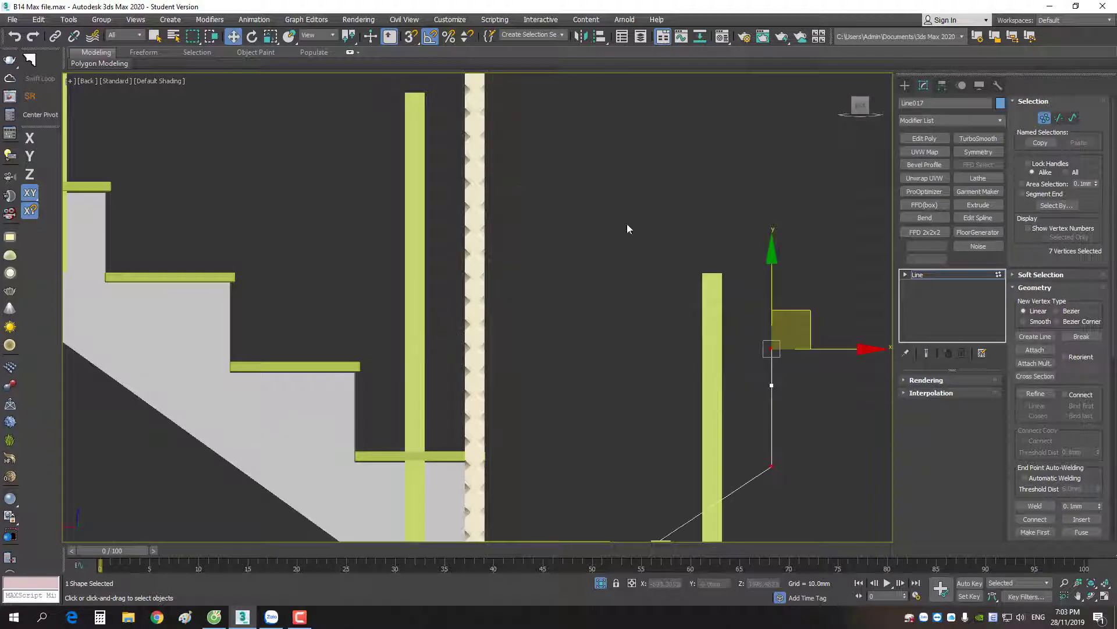
drag(629, 227, 833, 361)
mouse_move(799, 314)
mouse_down()
mouse_move(782, 341)
mouse_move(782, 249)
mouse_move(566, 57)
mouse_move(552, 70)
mouse_up()
Move the next vertex up-left, raise the end vertex slightly, and select the adjacent post
scroll(643, 191, down, 3)
click(724, 261)
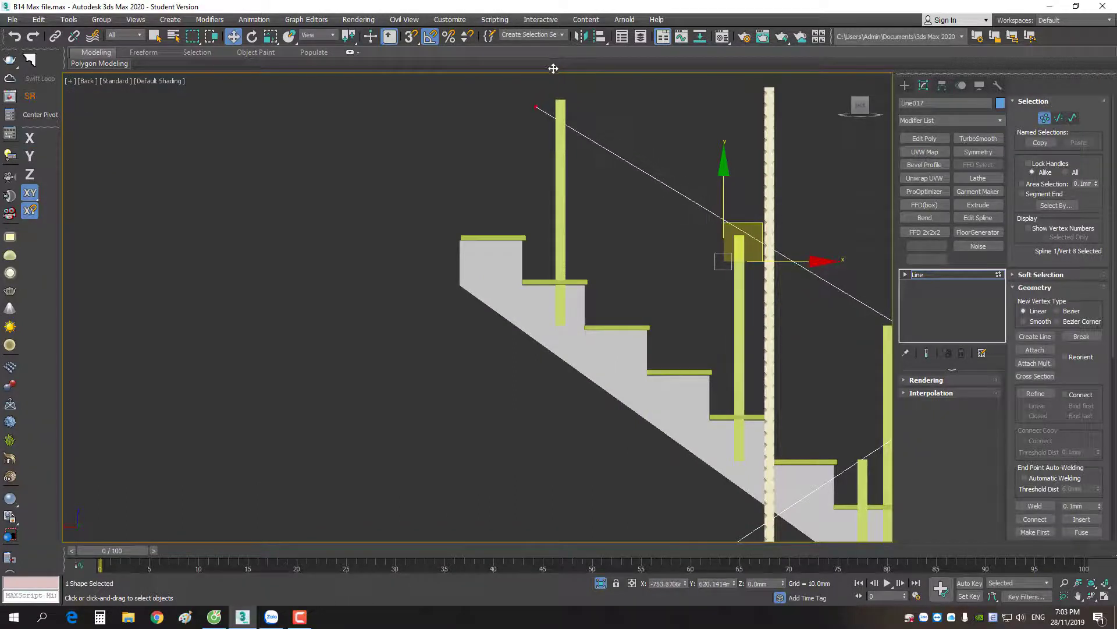
scroll(621, 171, down, 3)
scroll(621, 171, up, 2)
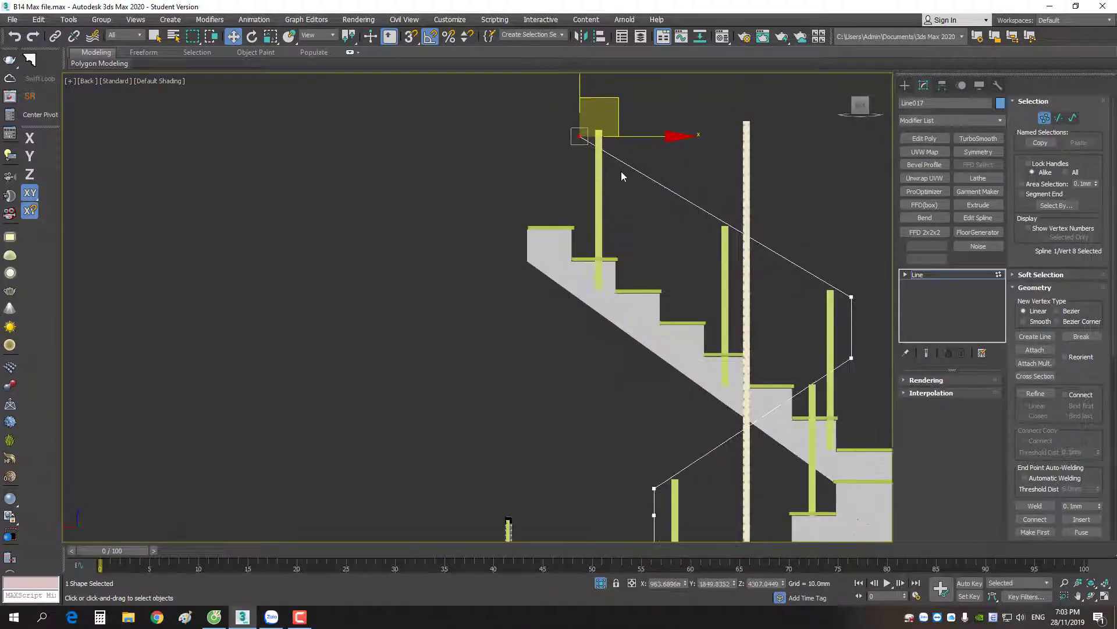
drag(612, 111, 614, 84)
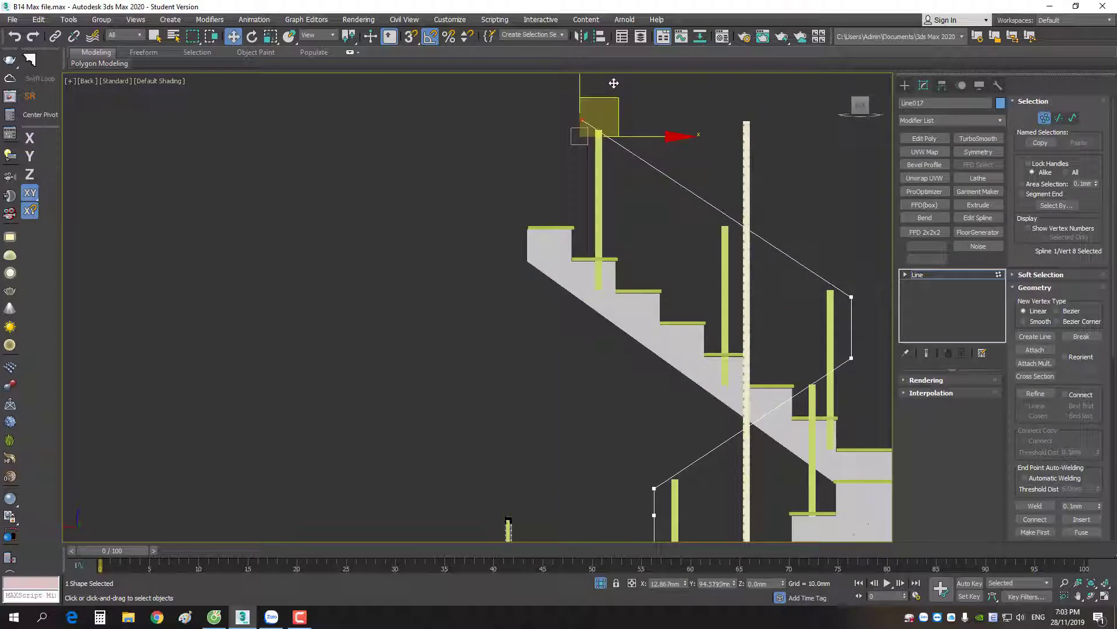
scroll(718, 257, up, 2)
scroll(719, 258, up, 2)
click(733, 234)
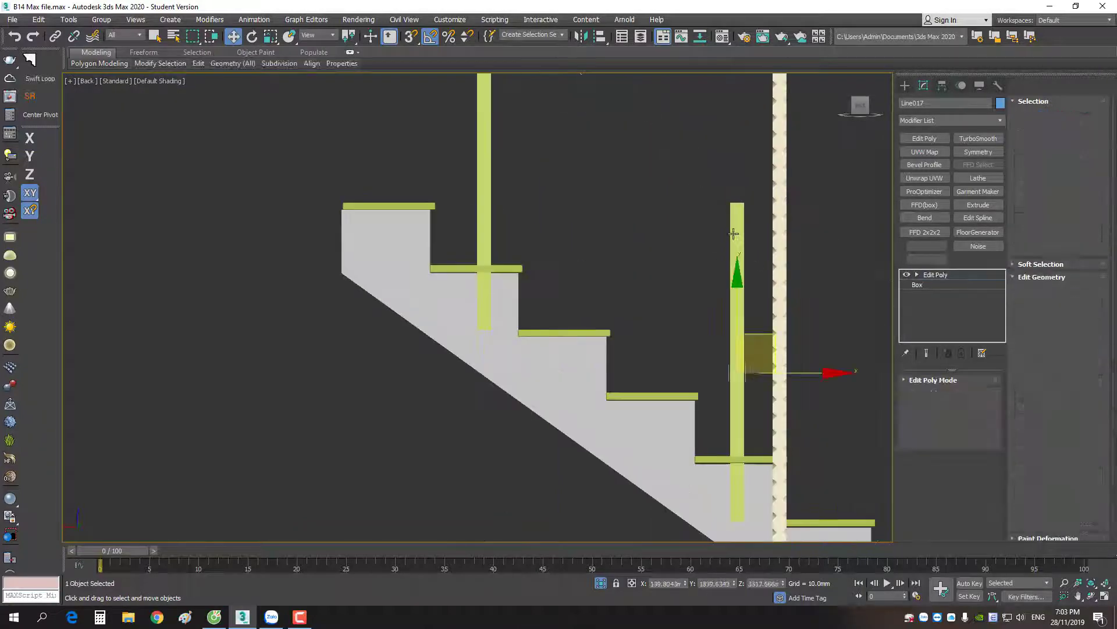
Move baluster Box7907 along Y to line it up with the upper steps
drag(736, 116, 693, 252)
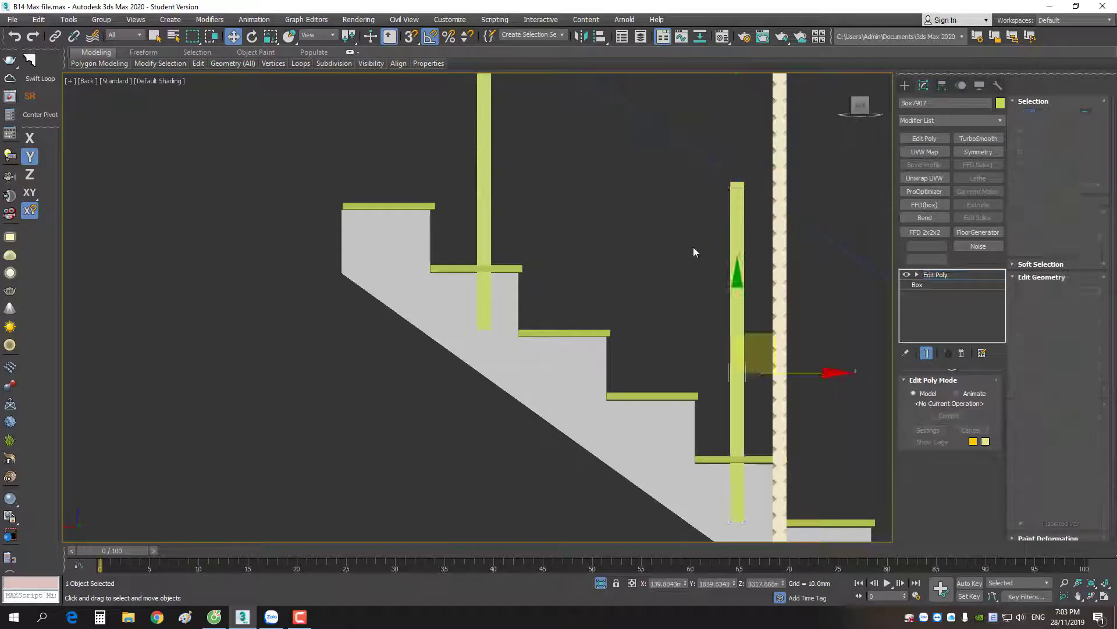
scroll(693, 247, down, 3)
mouse_move(813, 330)
alt+middle_down()
mouse_move(725, 344)
mouse_move(722, 359)
mouse_move(774, 371)
mouse_move(962, 332)
alt+middle_up()
scroll(721, 359, up, 5)
scroll(722, 359, down, 2)
scroll(757, 377, down, 2)
scroll(777, 370, down, 3)
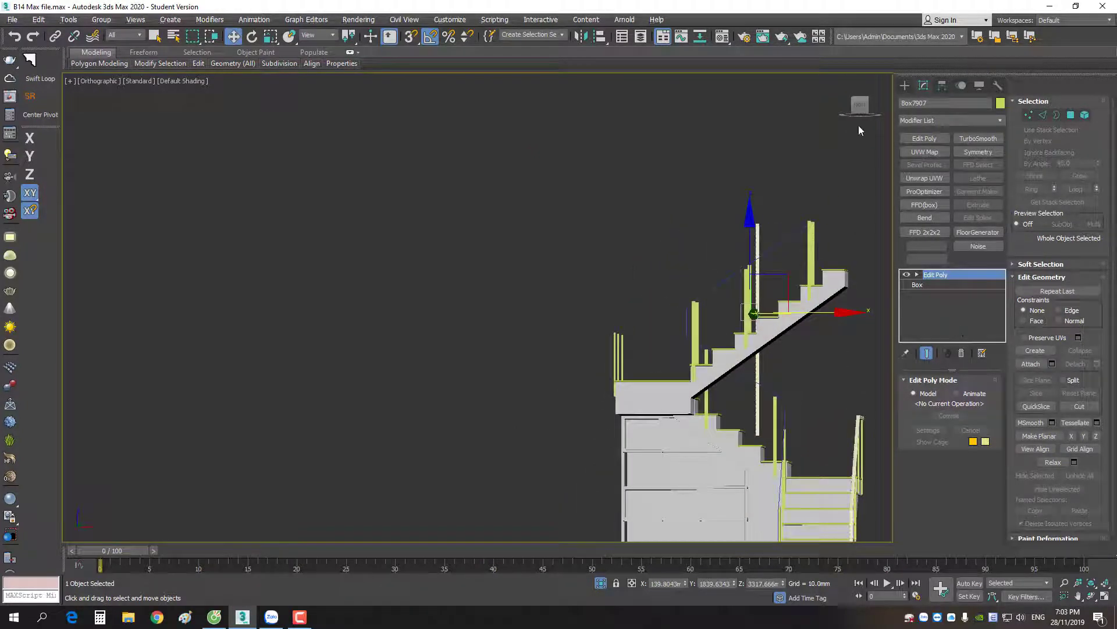
scroll(800, 313, up, 6)
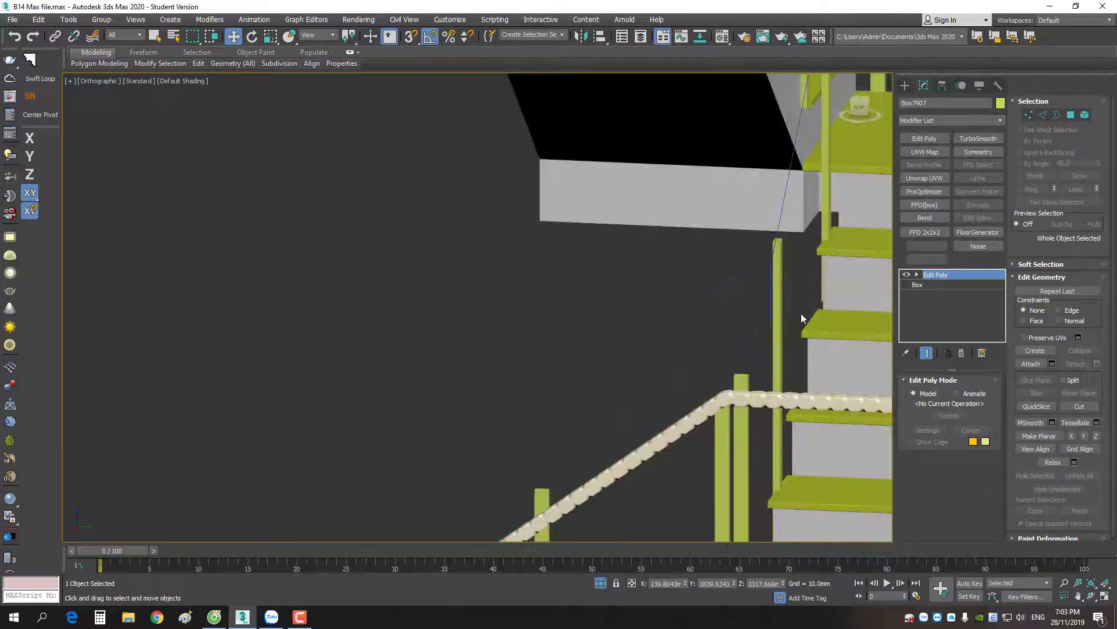
Switch to the side view and select the railing guide line Line017
middle_drag(761, 294, 706, 258)
click(861, 109)
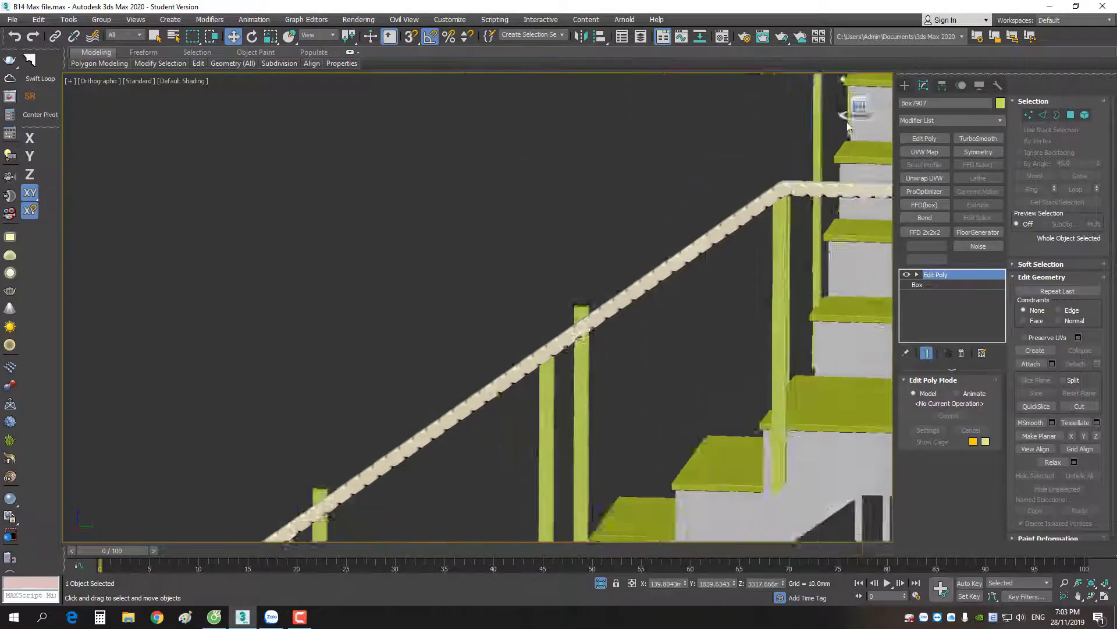
scroll(720, 240, up, 3)
scroll(719, 240, up, 3)
click(719, 240)
scroll(719, 239, down, 10)
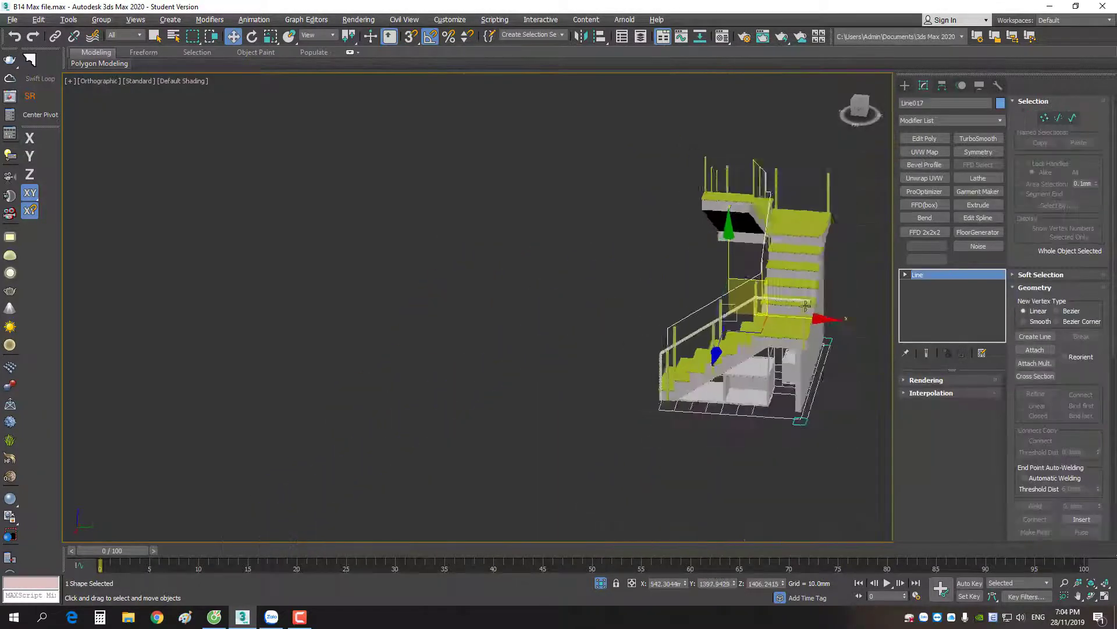
alt+middle_drag(719, 240, 666, 280)
scroll(666, 280, up, 4)
Shift-clone the twisted column Box7965 upward along Z and adjust the copy's height
click(682, 166)
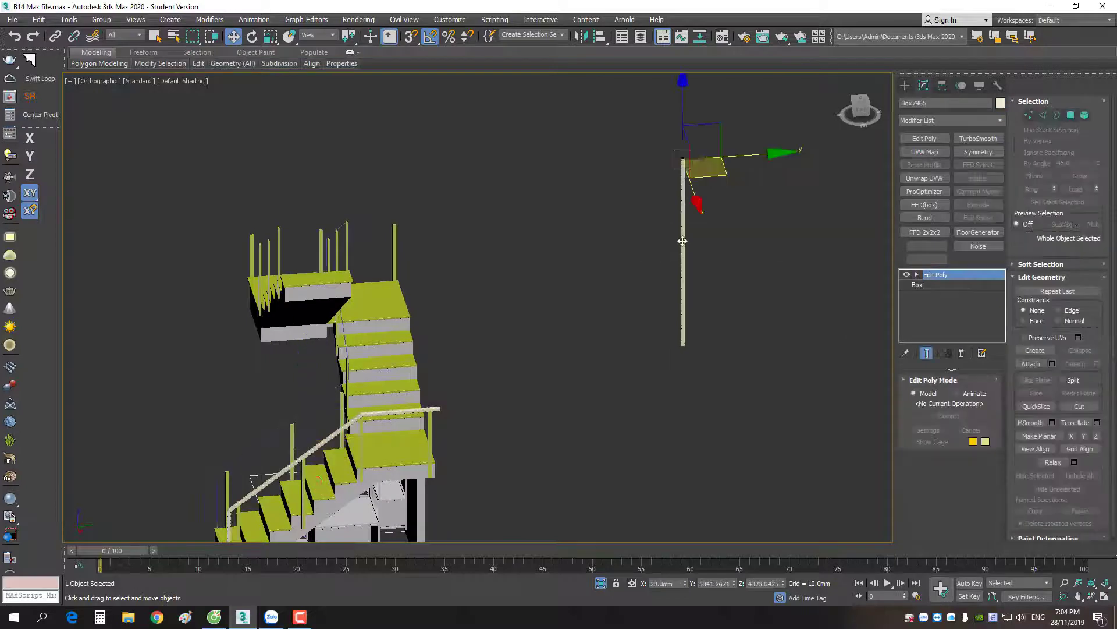
middle_drag(681, 168, 679, 251)
shift+drag(682, 204, 682, 66)
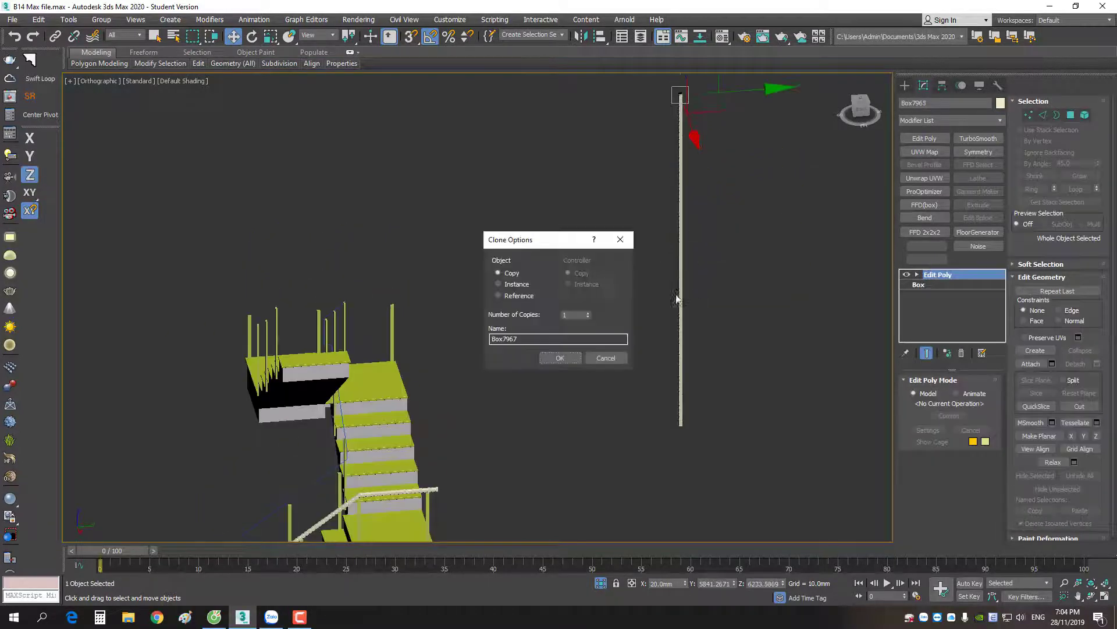
click(568, 361)
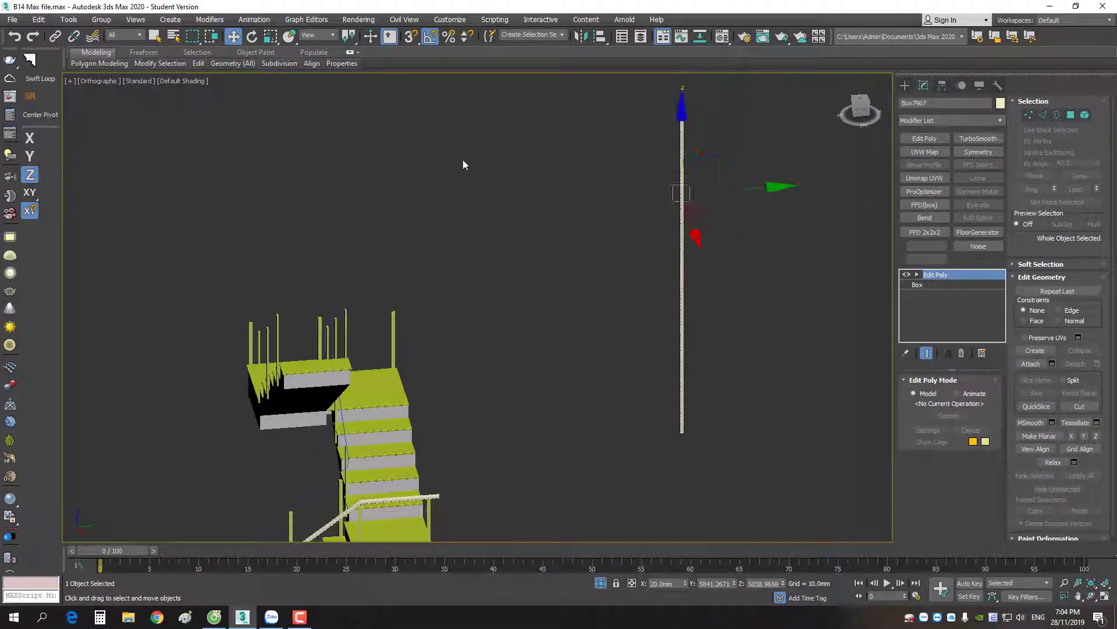
scroll(524, 158, up, 3)
drag(756, 143, 749, 101)
scroll(750, 274, down, 4)
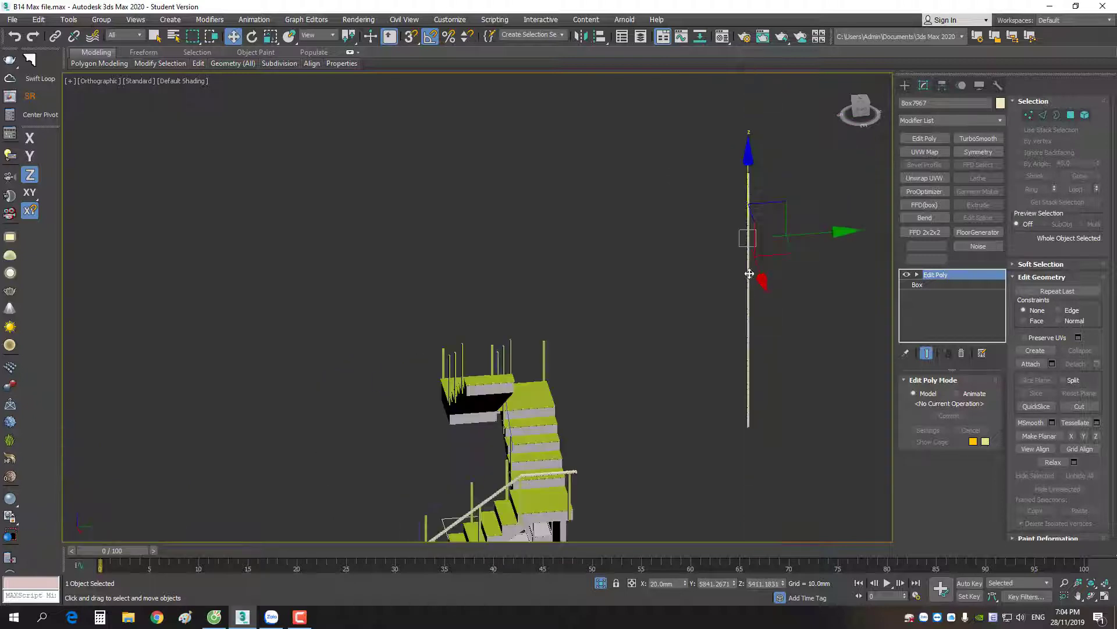
drag(747, 182, 751, 135)
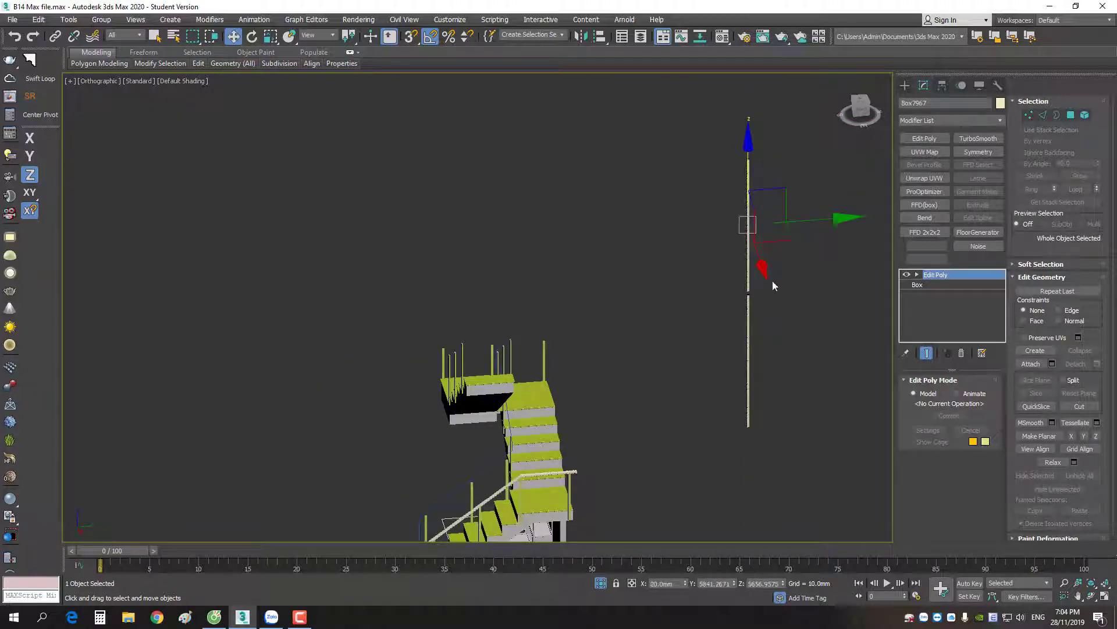
scroll(661, 349, up, 5)
With vertex snapping, place the upper copy exactly on the lower column's top end
key(F4)
scroll(687, 262, up, 3)
scroll(703, 205, up, 3)
key(s)
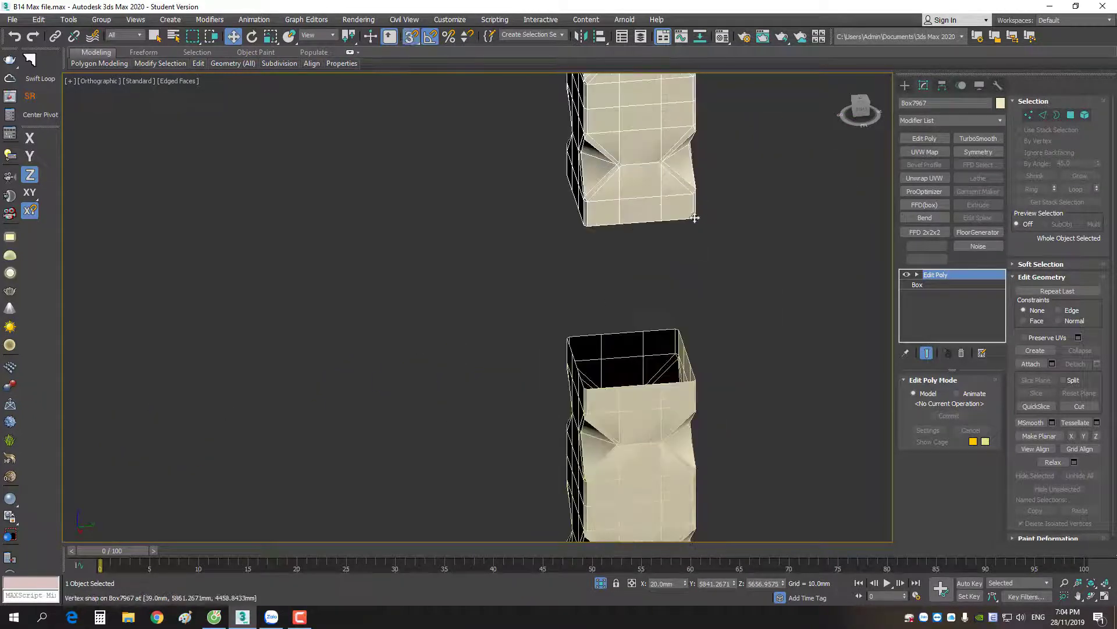
drag(703, 205, 694, 374)
key(s)
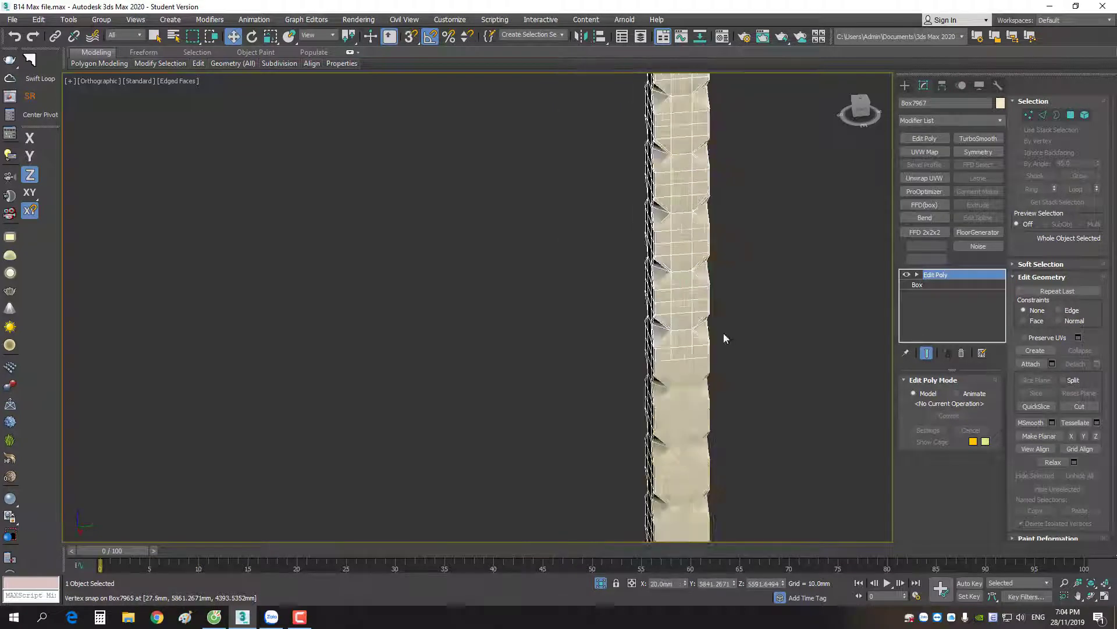
scroll(710, 355, down, 3)
scroll(724, 333, down, 2)
Select all the column's vertices and weld the overlapping ones at 0.1mm
right_click(801, 270)
click(751, 248)
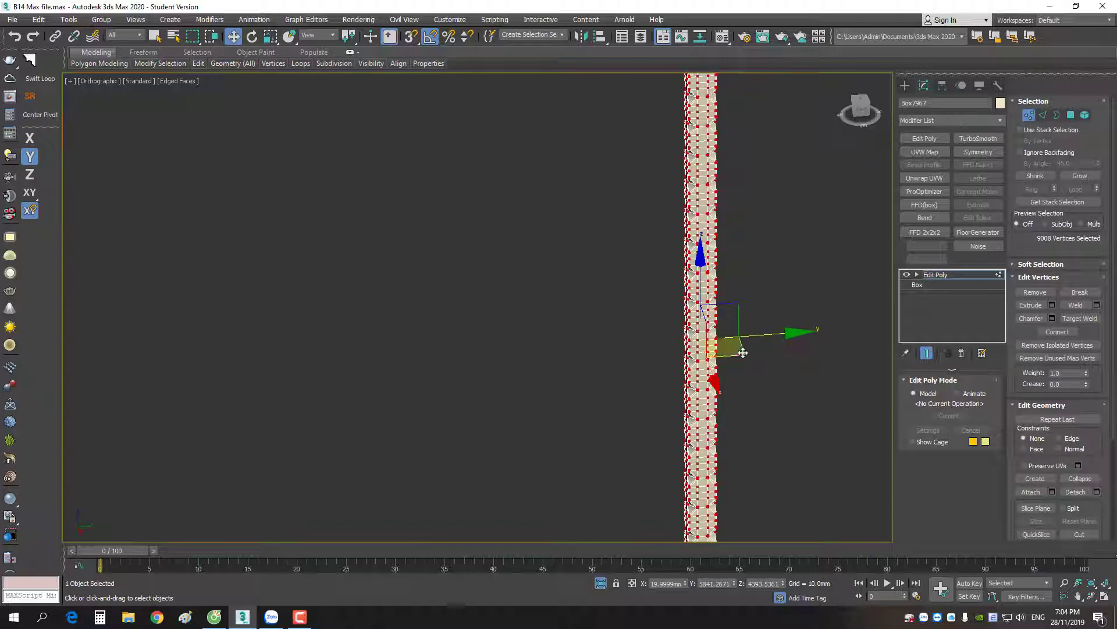
scroll(751, 338, up, 4)
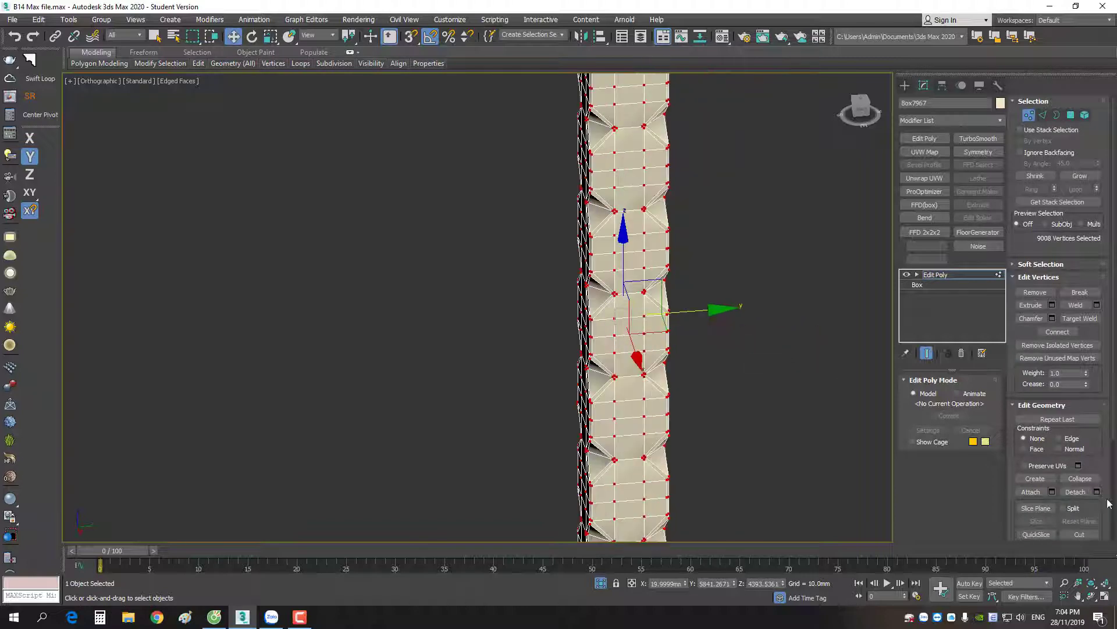
click(1096, 304)
click(484, 354)
key(1)
scroll(752, 303, down, 3)
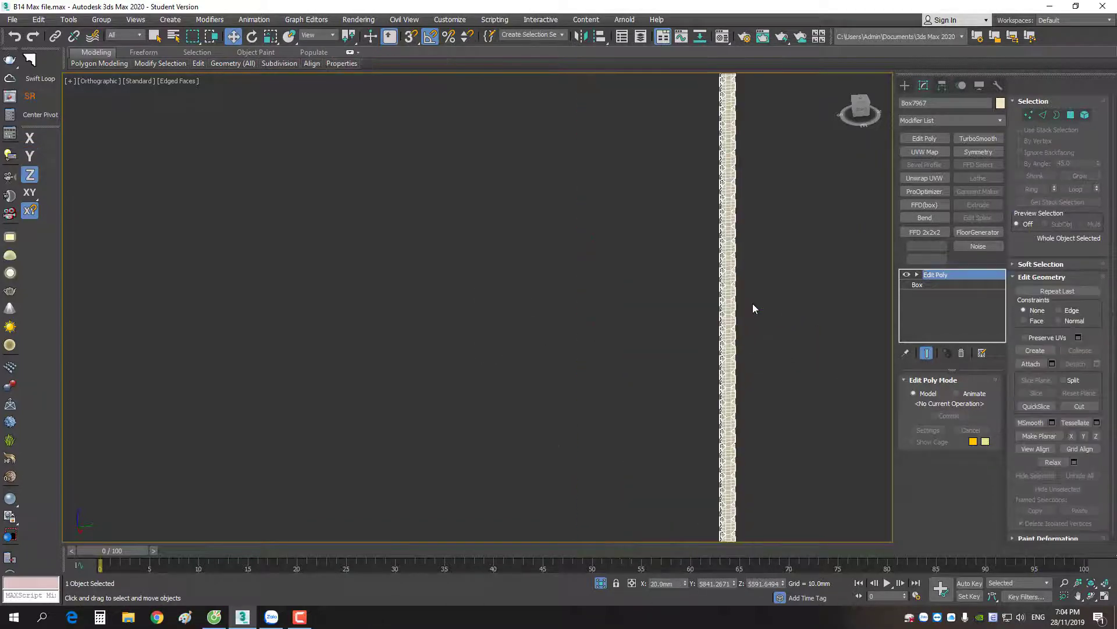
scroll(753, 304, down, 3)
Shift-clone the column piece upward again as another copy
alt+middle_drag(741, 321, 727, 151)
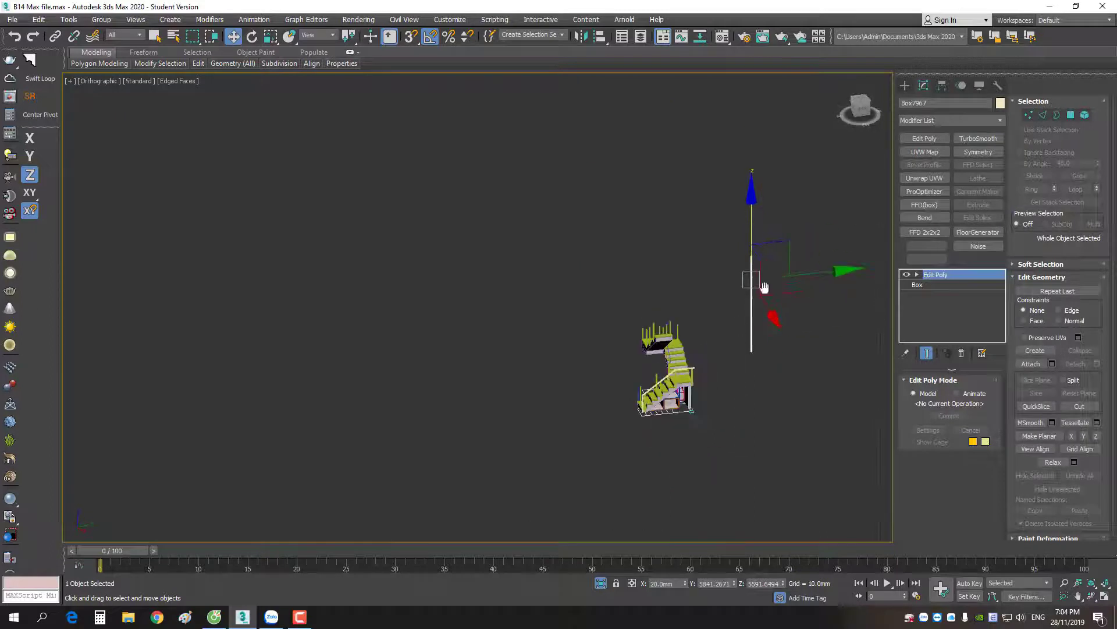
shift+drag(727, 150, 726, 164)
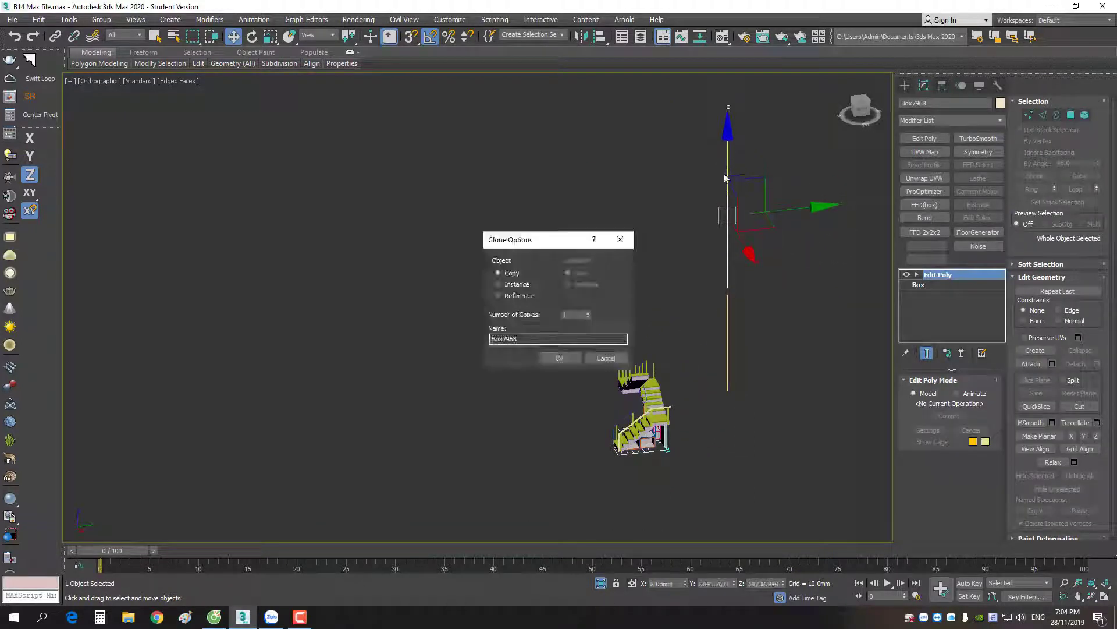
click(557, 358)
scroll(751, 311, up, 3)
Vertex-snap the new copy onto the column's top and attach it into Box7968
scroll(720, 230, up, 3)
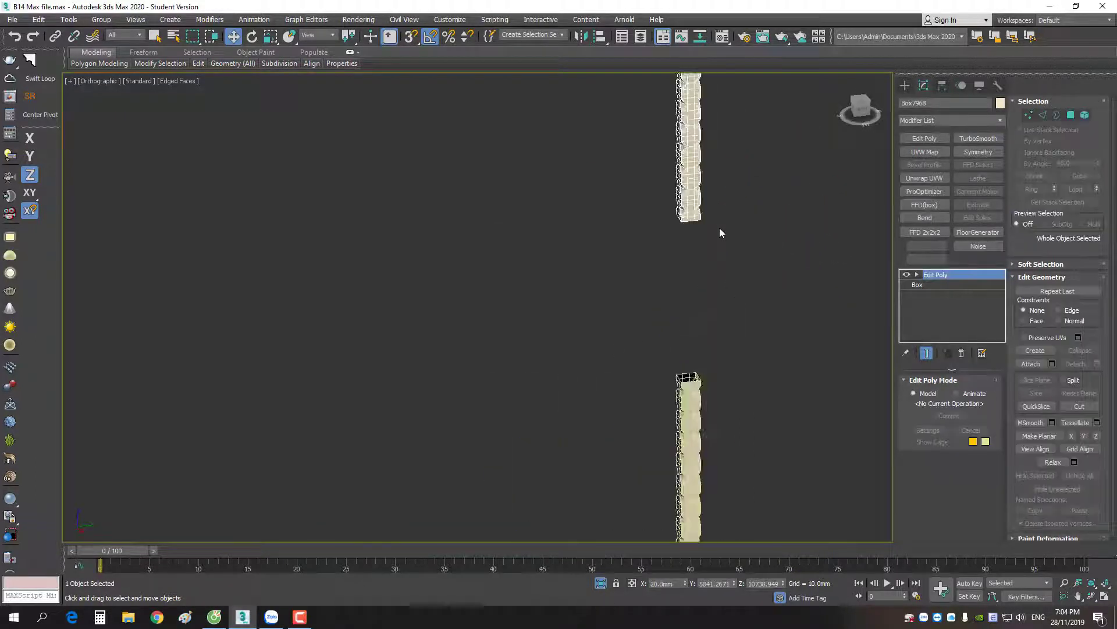
scroll(721, 229, up, 2)
key(s)
drag(693, 226, 695, 444)
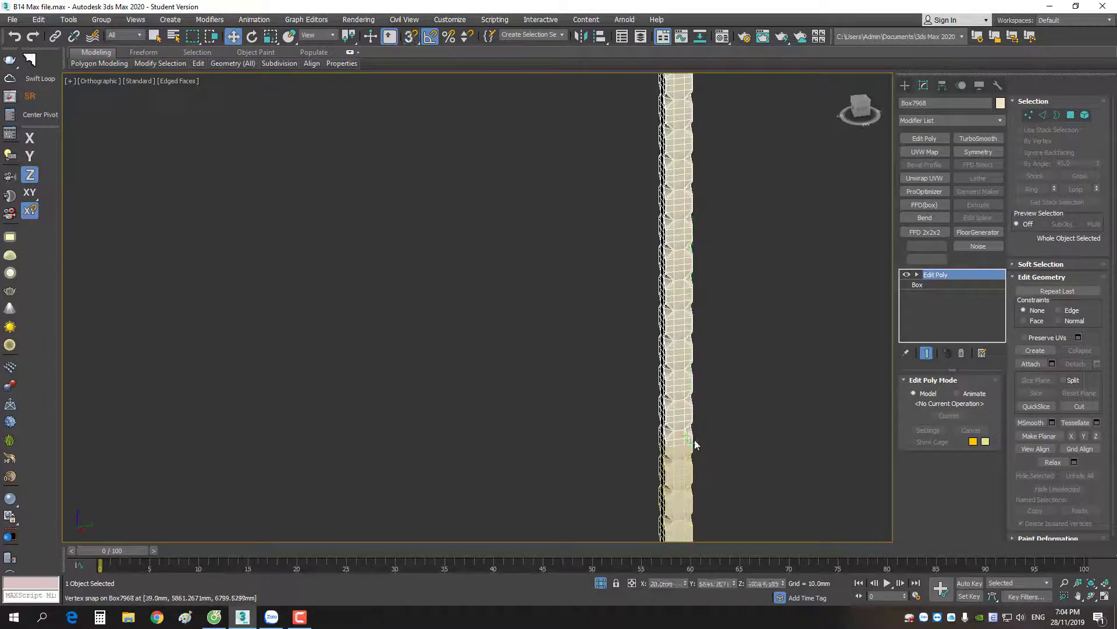
right_click(782, 362)
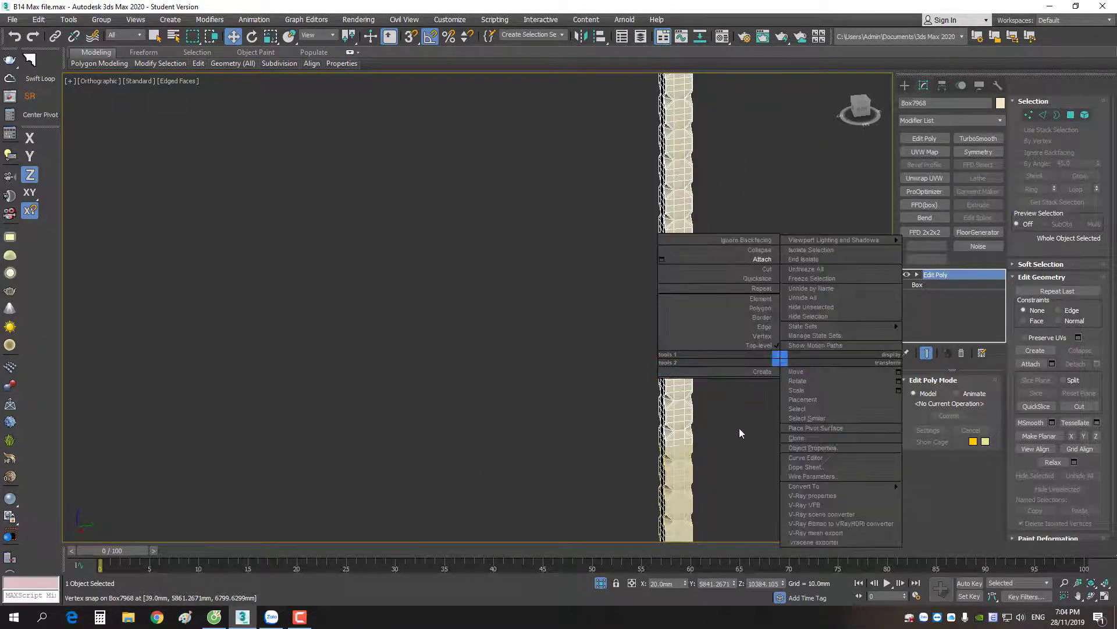
click(758, 259)
scroll(742, 341, down, 3)
click(745, 359)
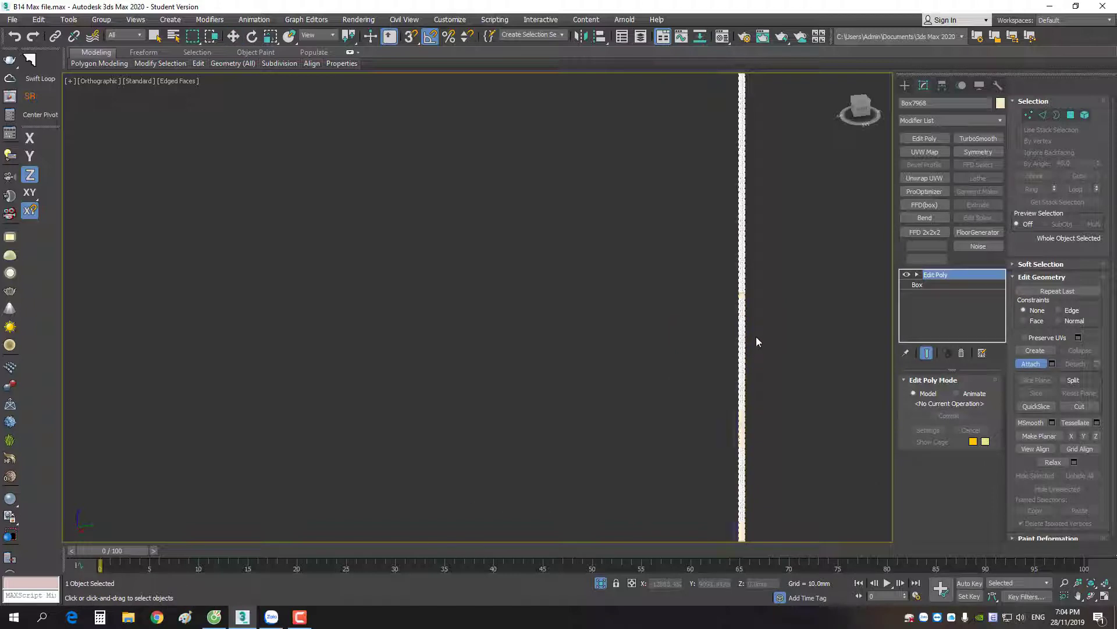
Weld all column vertices, dropping the count from 17984 to 17968, then exit vertex mode
key(1)
key(ctrl+a)
key(w)
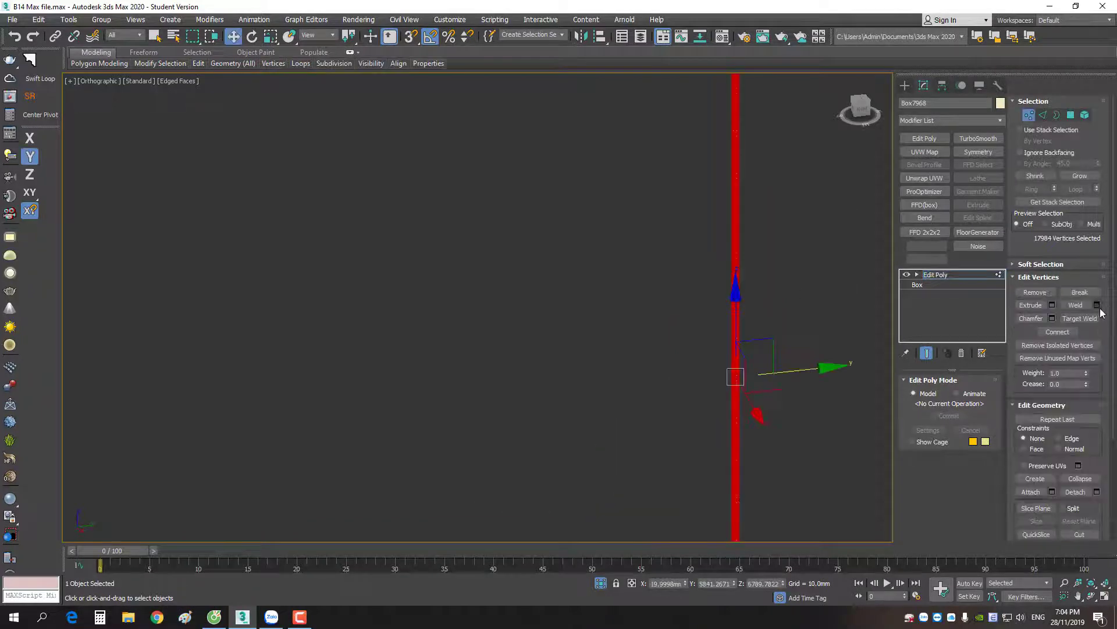
click(1097, 305)
click(506, 353)
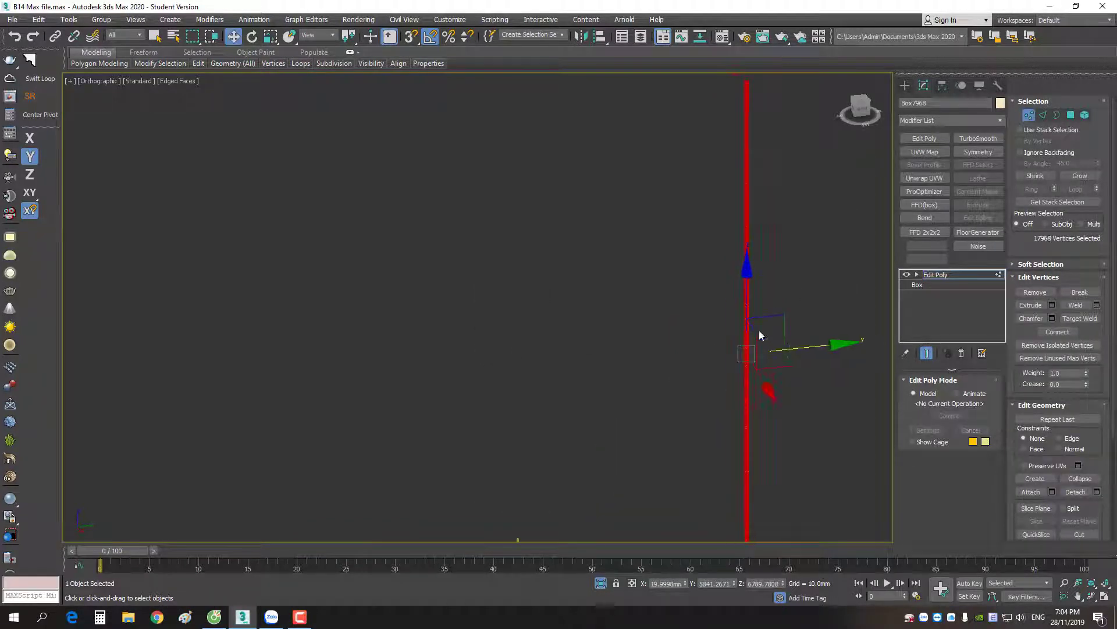
key(1)
scroll(782, 344, down, 3)
alt+middle_drag(780, 368, 803, 381)
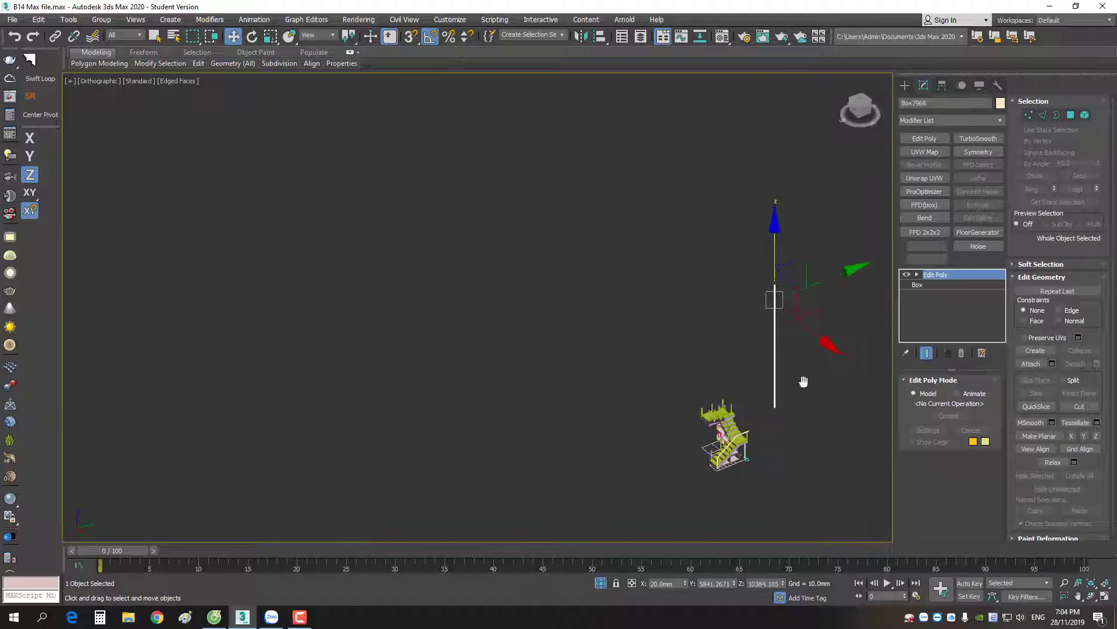
scroll(792, 413, up, 3)
Select the cable line Line017 and switch to the Right viewport
click(43, 116)
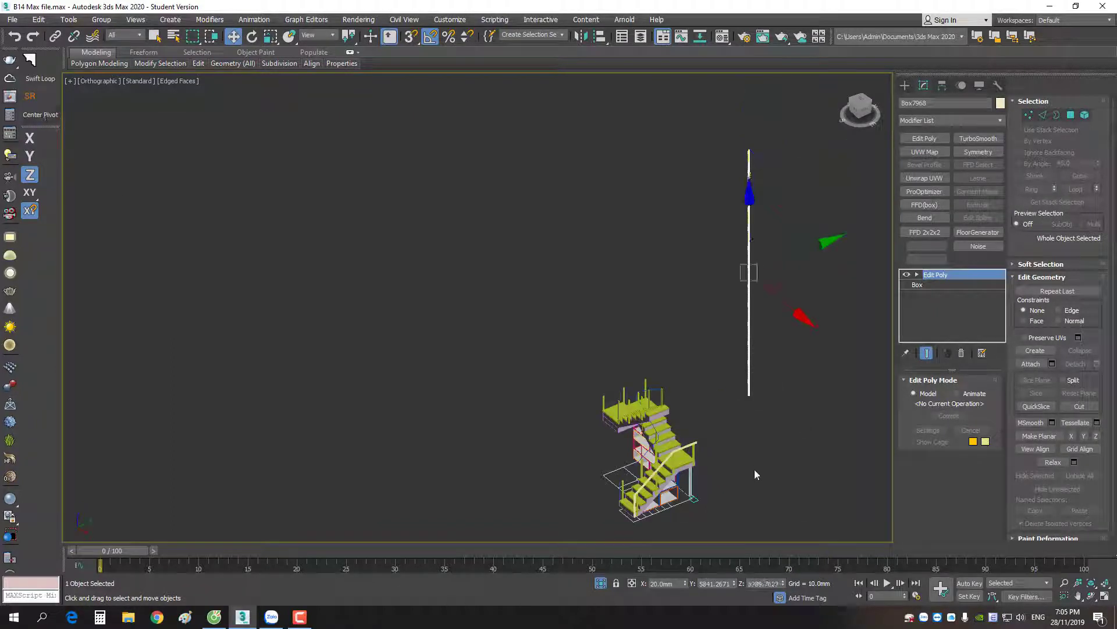
scroll(652, 472, up, 5)
scroll(676, 387, down, 5)
scroll(663, 419, up, 5)
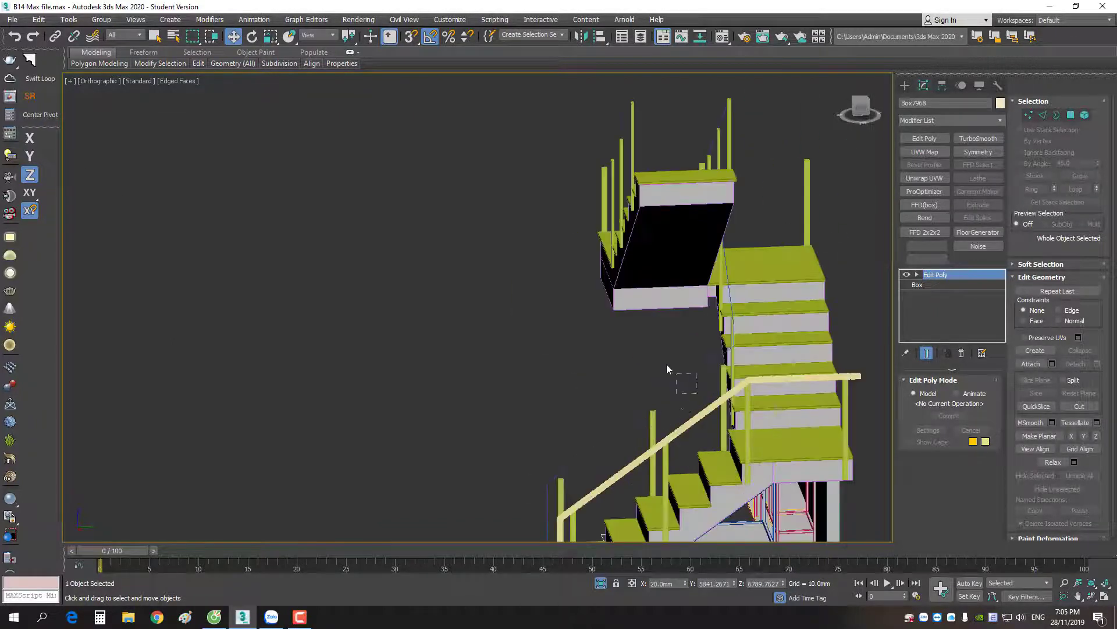
click(669, 440)
alt+middle_drag(670, 439, 722, 274)
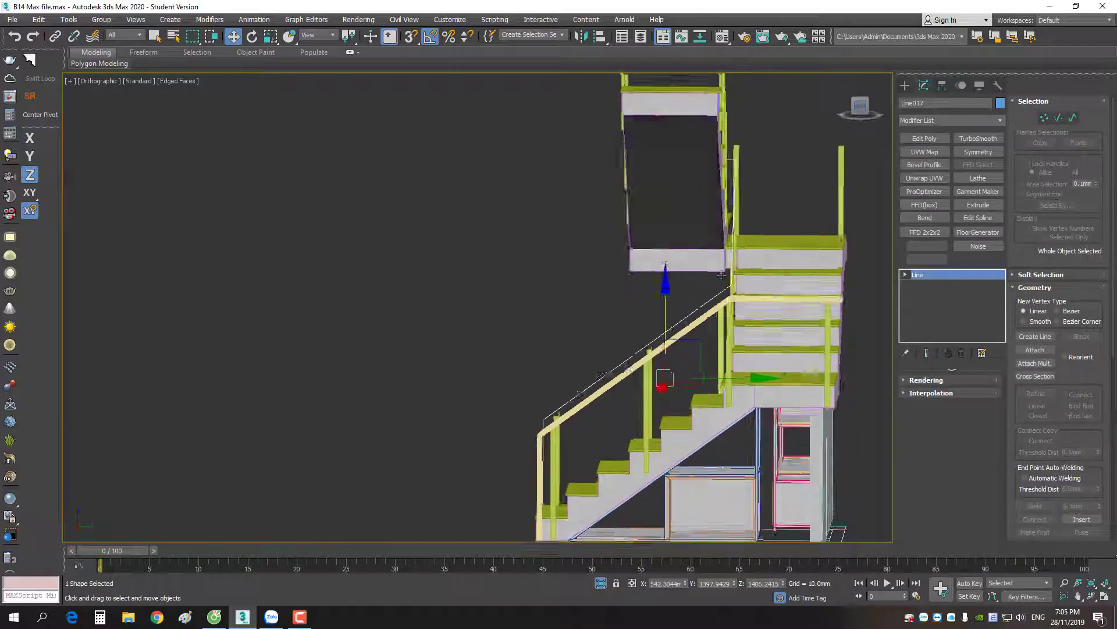
click(861, 105)
scroll(643, 291, up, 2)
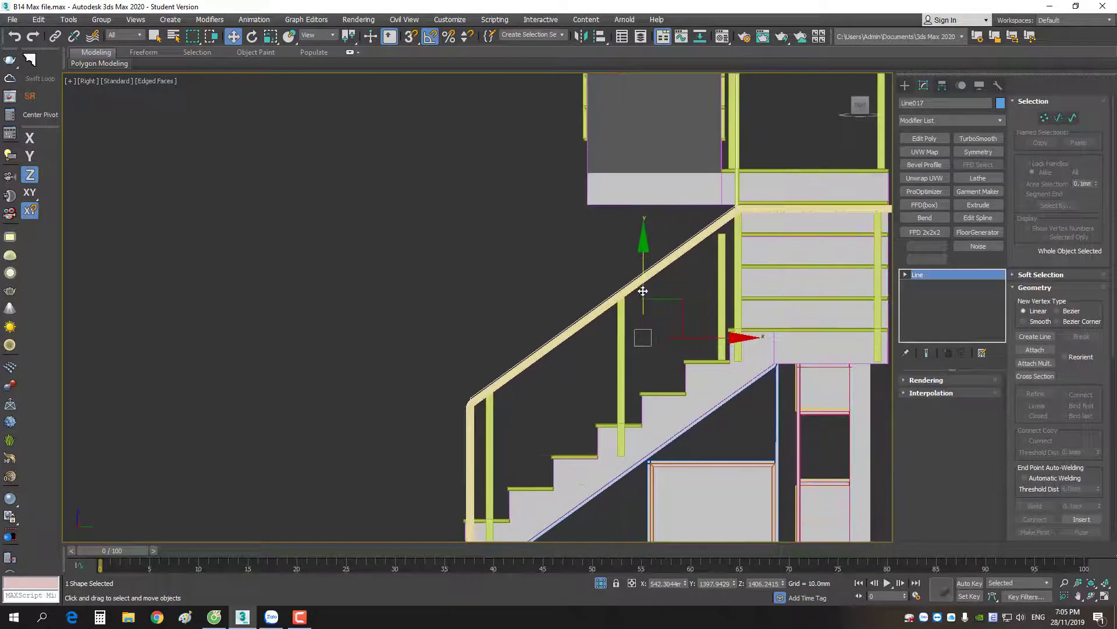
Shift-clone two copies of the cable line downward along Y beneath the handrail
shift+drag(643, 291, 662, 335)
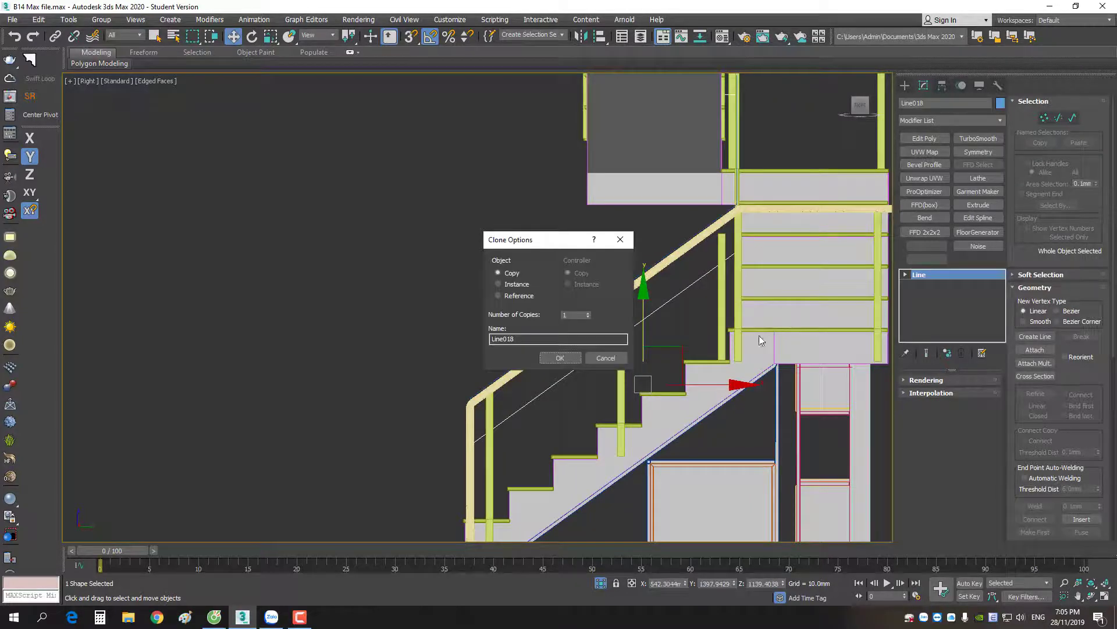
click(571, 361)
scroll(609, 363, up, 5)
scroll(691, 327, down, 3)
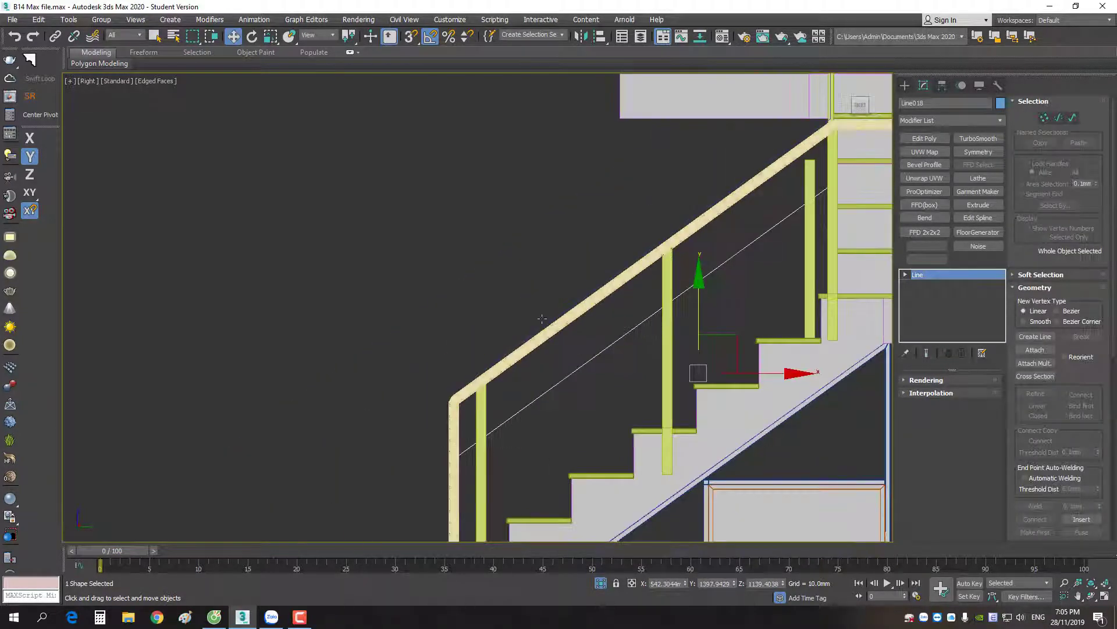
mouse_move(699, 303)
shift+mouse_down()
mouse_move(709, 359)
mouse_move(708, 336)
shift+mouse_up()
click(563, 357)
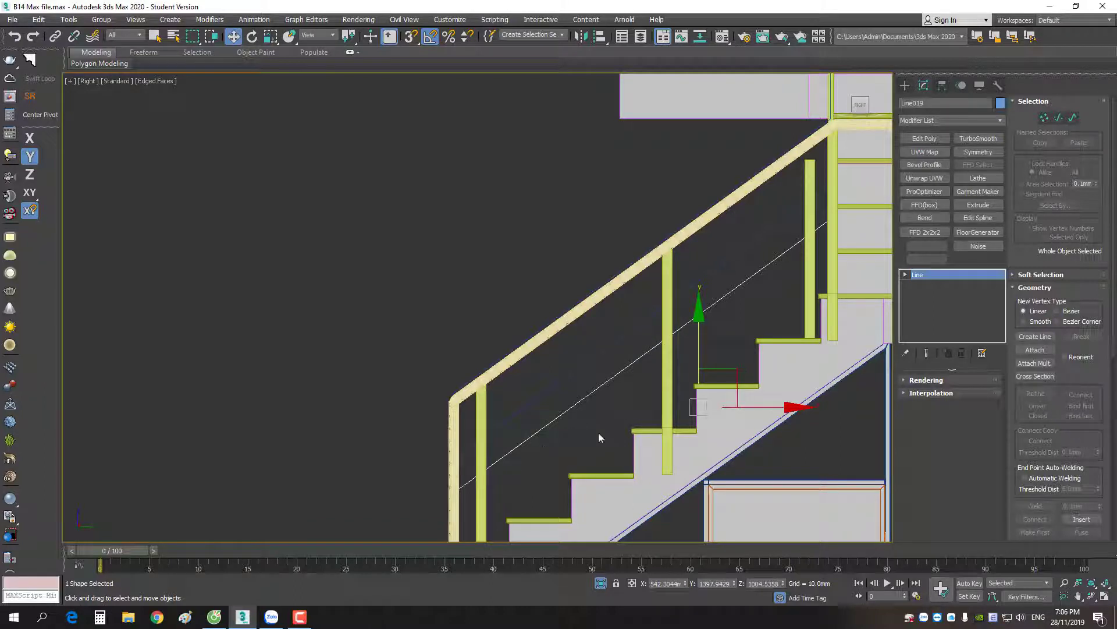
Make one more lower cable clone, then undo that extra copy
scroll(529, 340, up, 2)
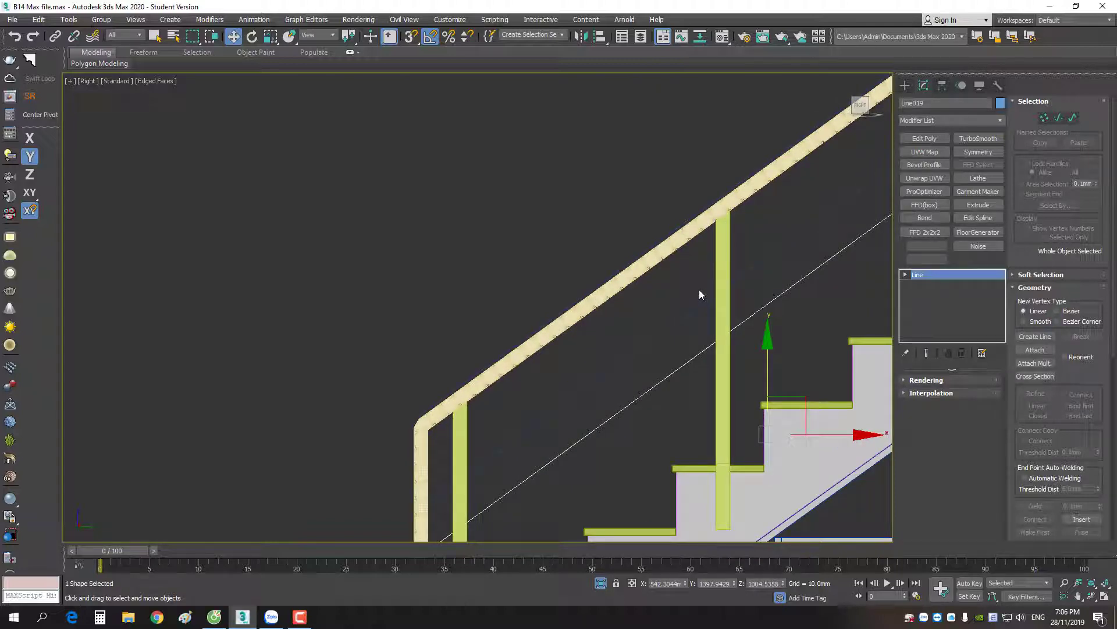
middle_drag(836, 359, 677, 324)
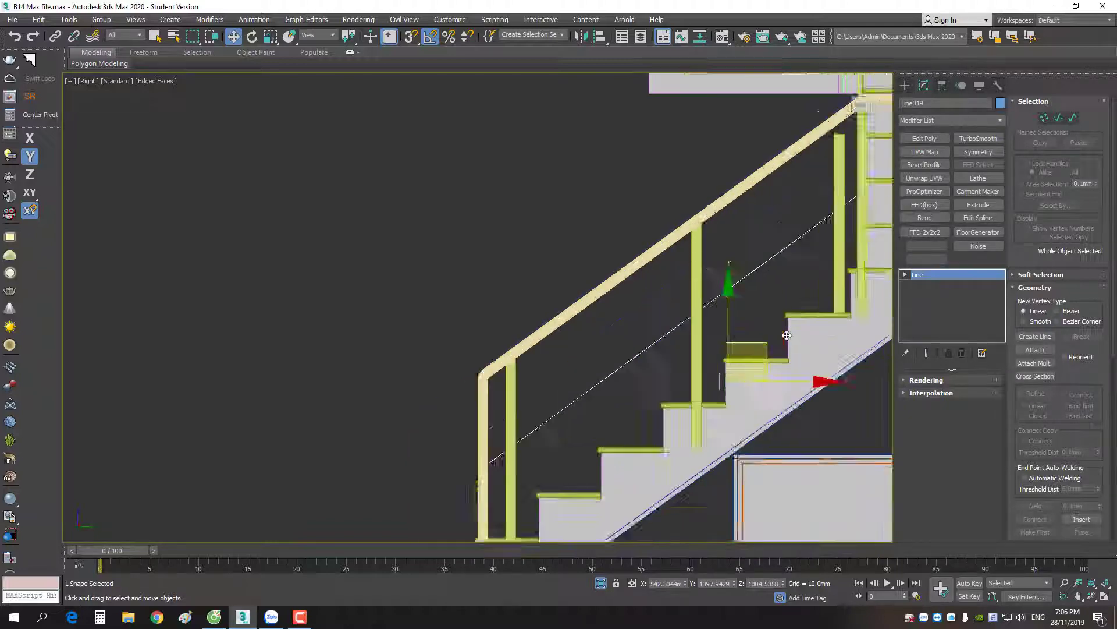
shift+drag(610, 310, 622, 382)
click(562, 359)
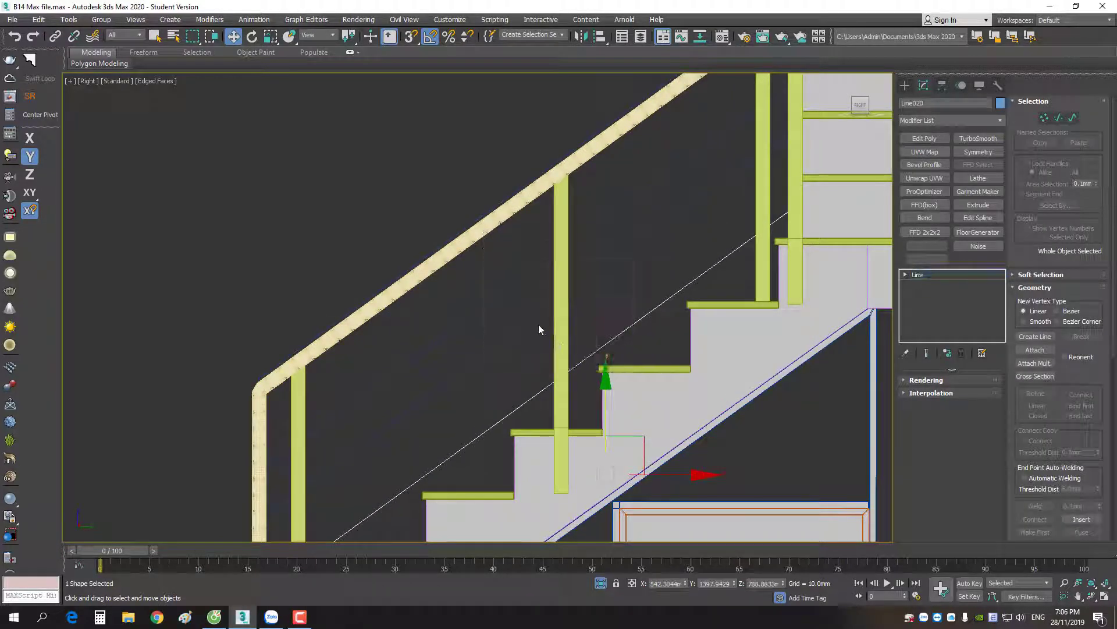
key(ctrl+z)
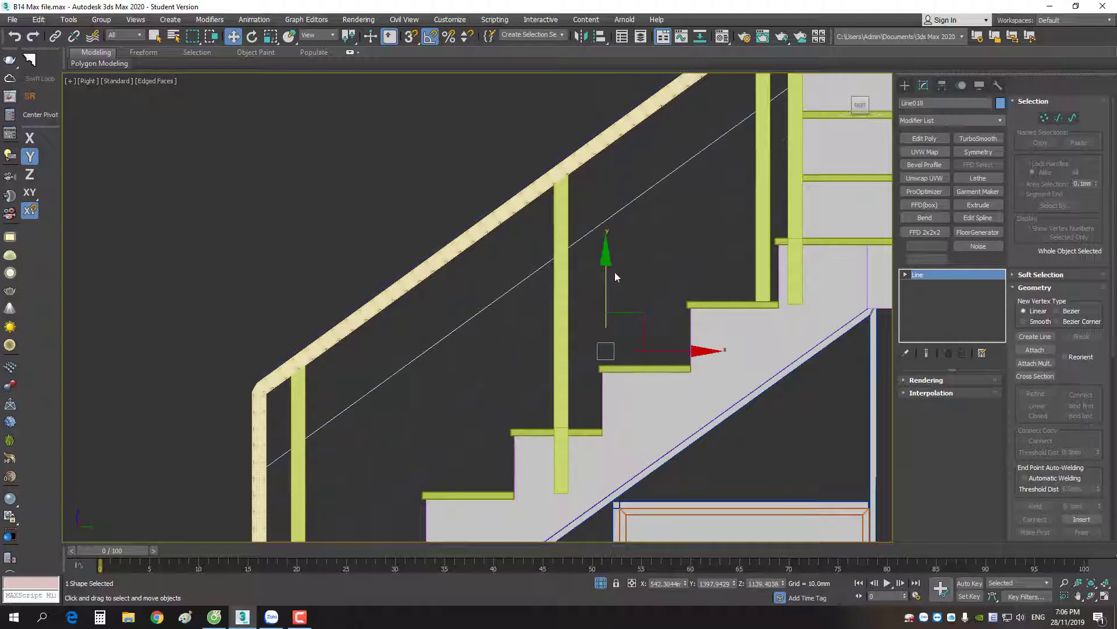
Shift-clone one cable line upward along Y as Line021, then orbit to a perspective angle
ctrl+click(612, 186)
scroll(586, 243, down, 2)
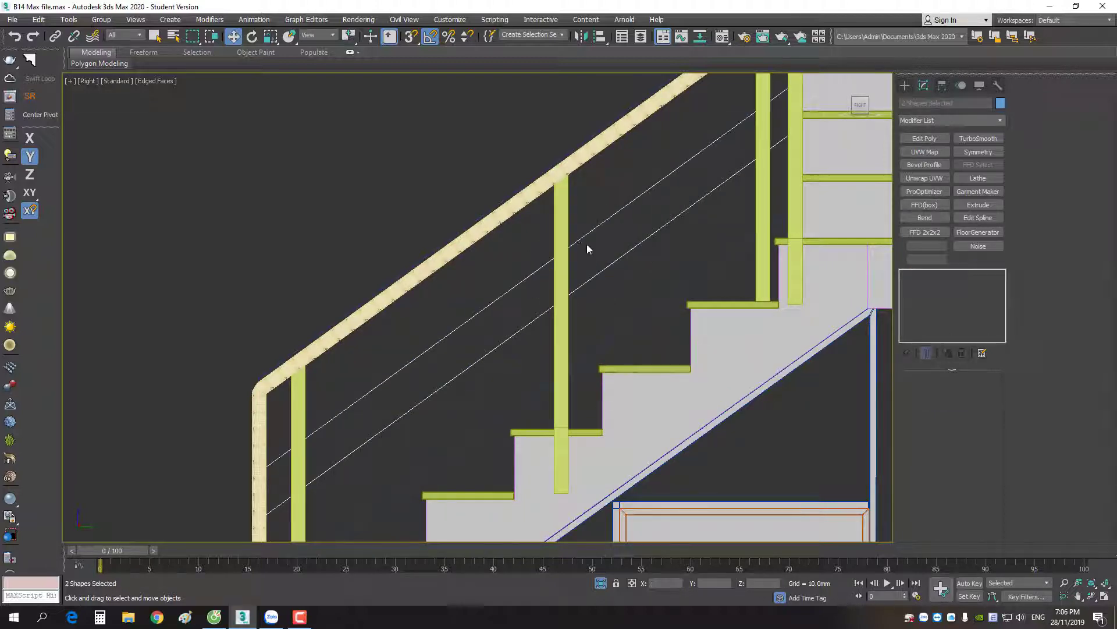
scroll(587, 243, down, 3)
scroll(579, 165, up, 4)
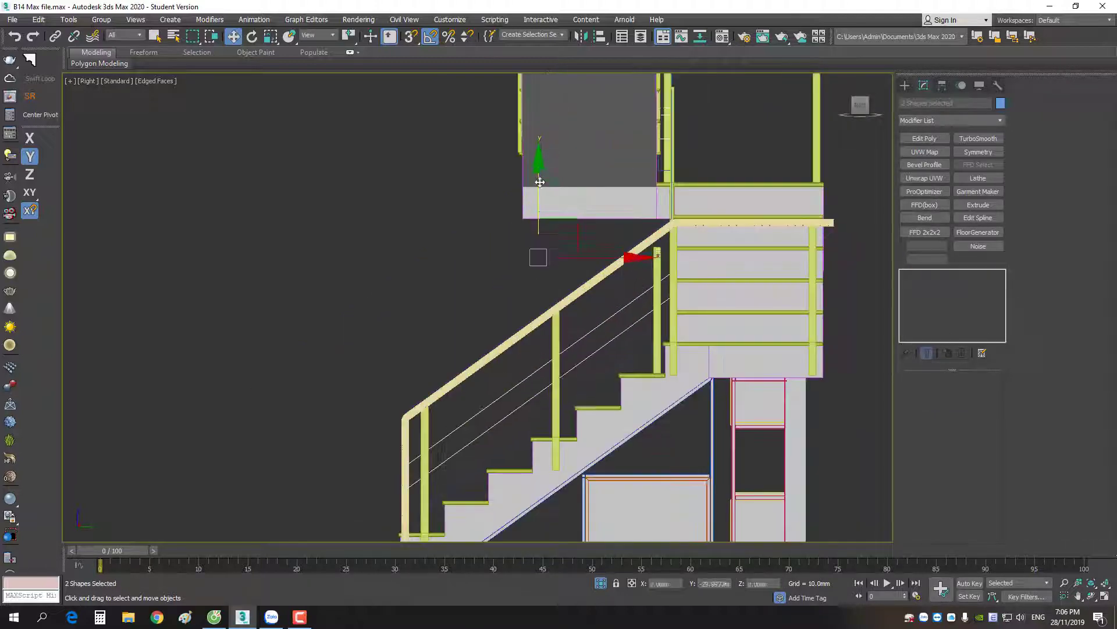
scroll(588, 318, up, 3)
click(600, 351)
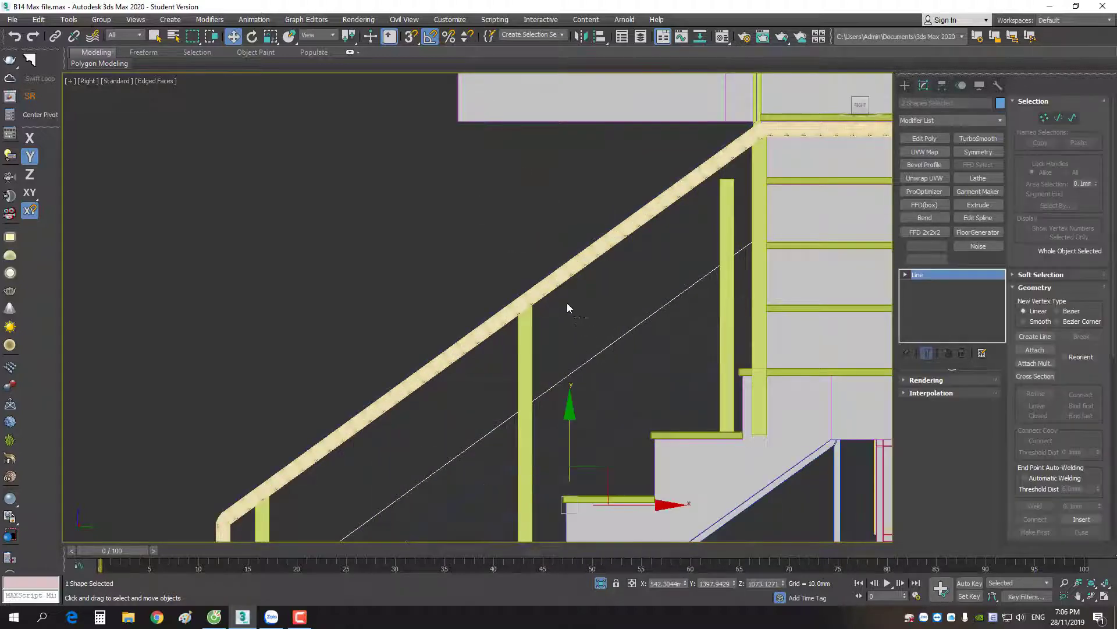
mouse_move(564, 391)
mouse_down()
mouse_move(563, 376)
mouse_move(633, 379)
mouse_up()
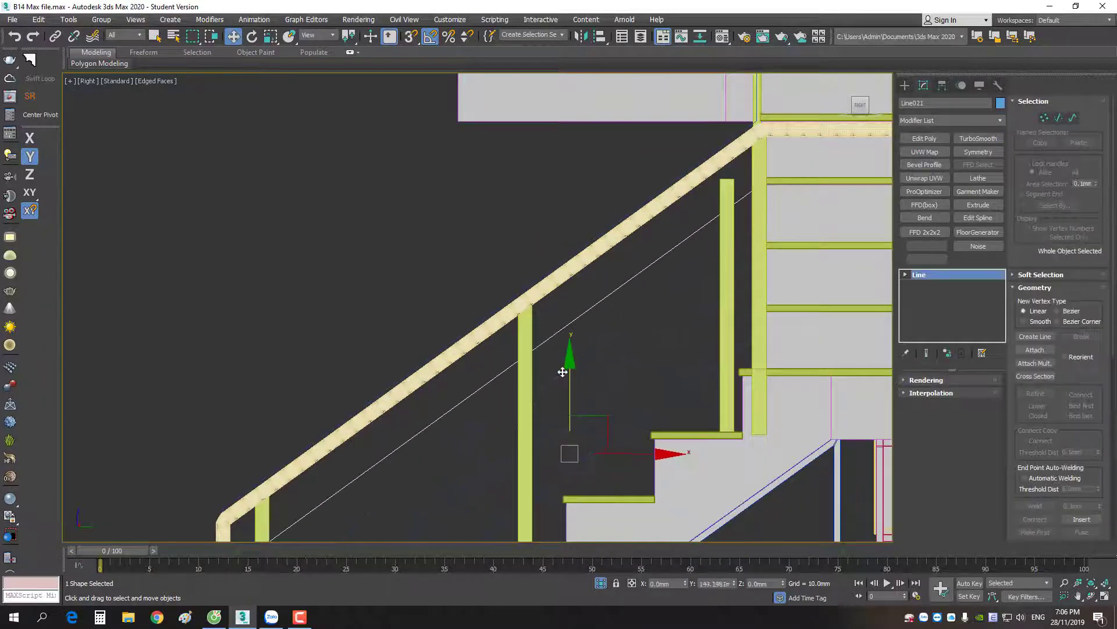
click(568, 358)
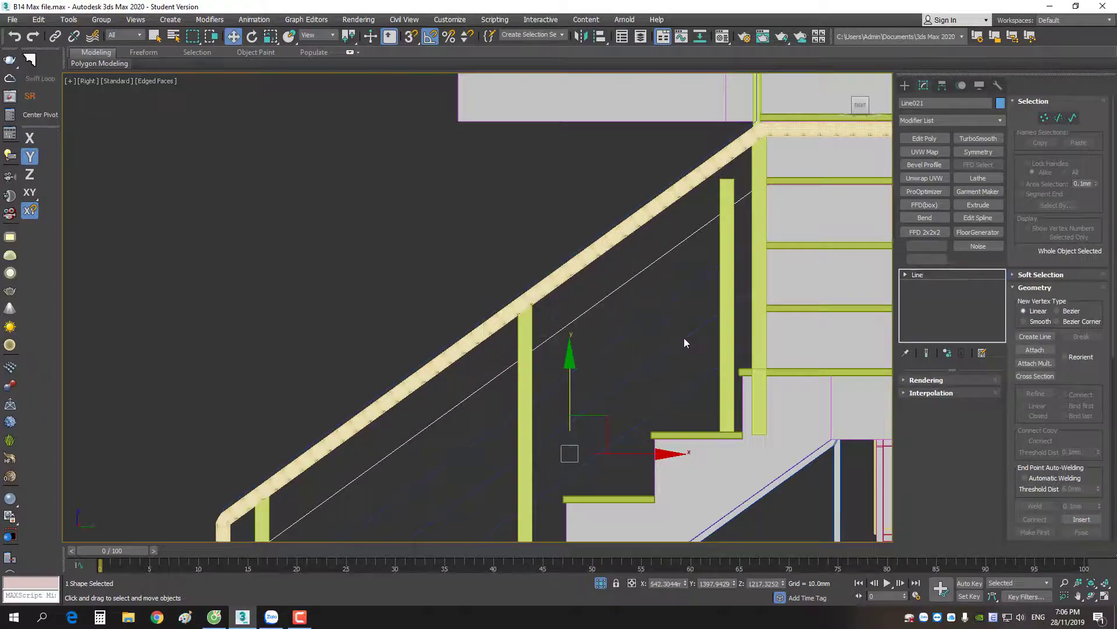
mouse_move(683, 338)
alt+middle_down()
mouse_move(809, 354)
mouse_move(659, 405)
mouse_move(655, 327)
mouse_move(824, 285)
alt+middle_up()
scroll(656, 326, up, 1)
scroll(656, 327, up, 3)
scroll(656, 326, down, 3)
Add vertices to the cable line Line021 using Refine
right_click(824, 286)
click(776, 348)
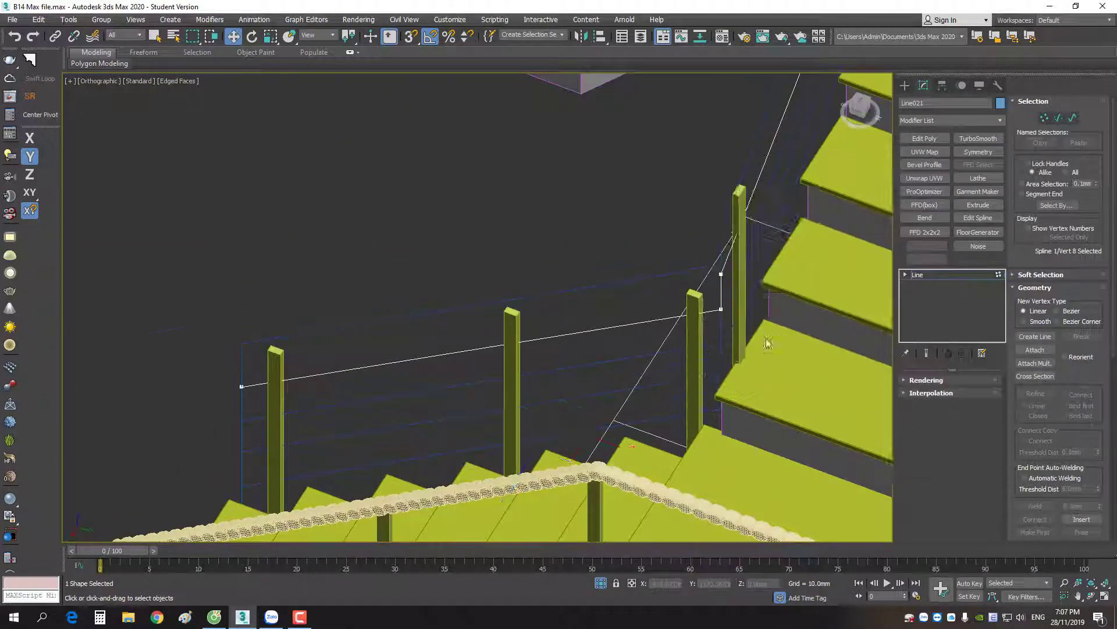
scroll(688, 302, up, 3)
right_click(690, 296)
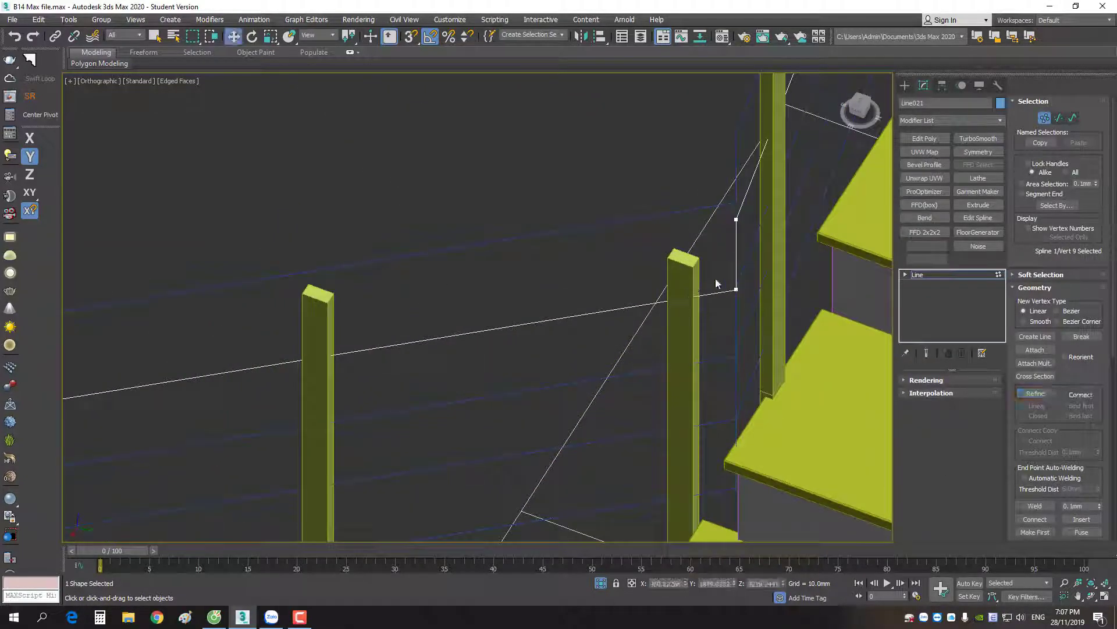
Attach two other cable lines into the current cable shape
right_click(696, 263)
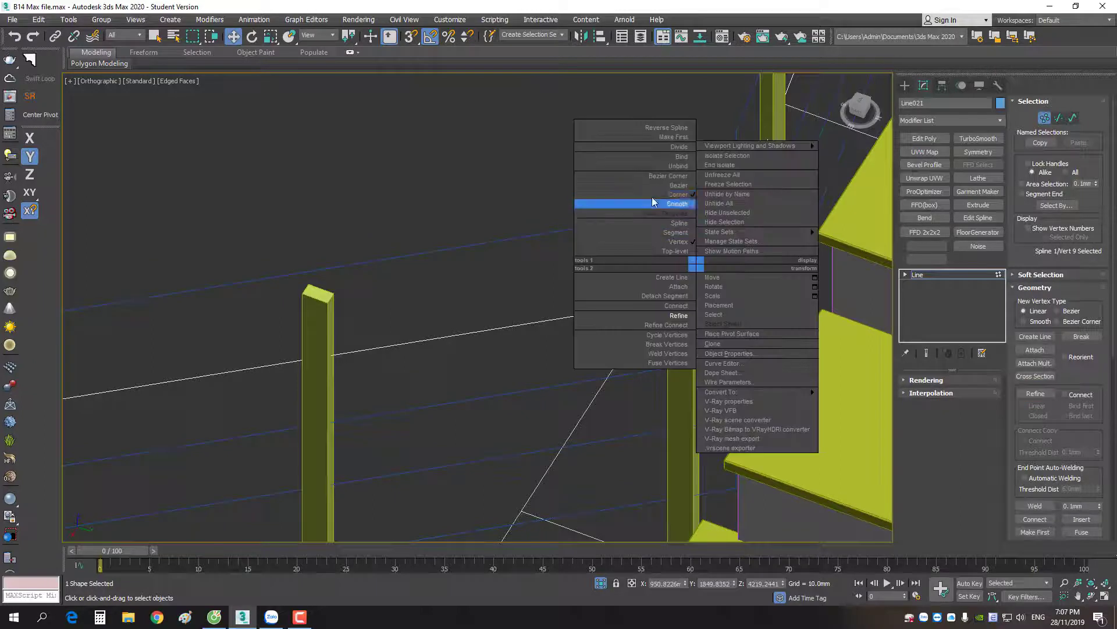
click(677, 286)
click(641, 375)
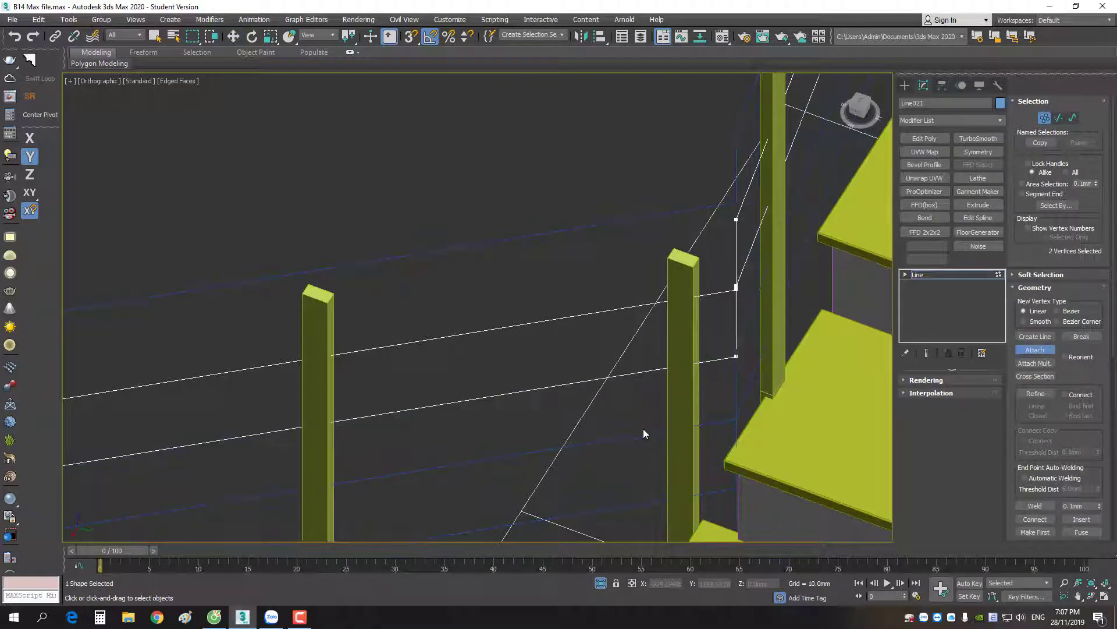
click(638, 509)
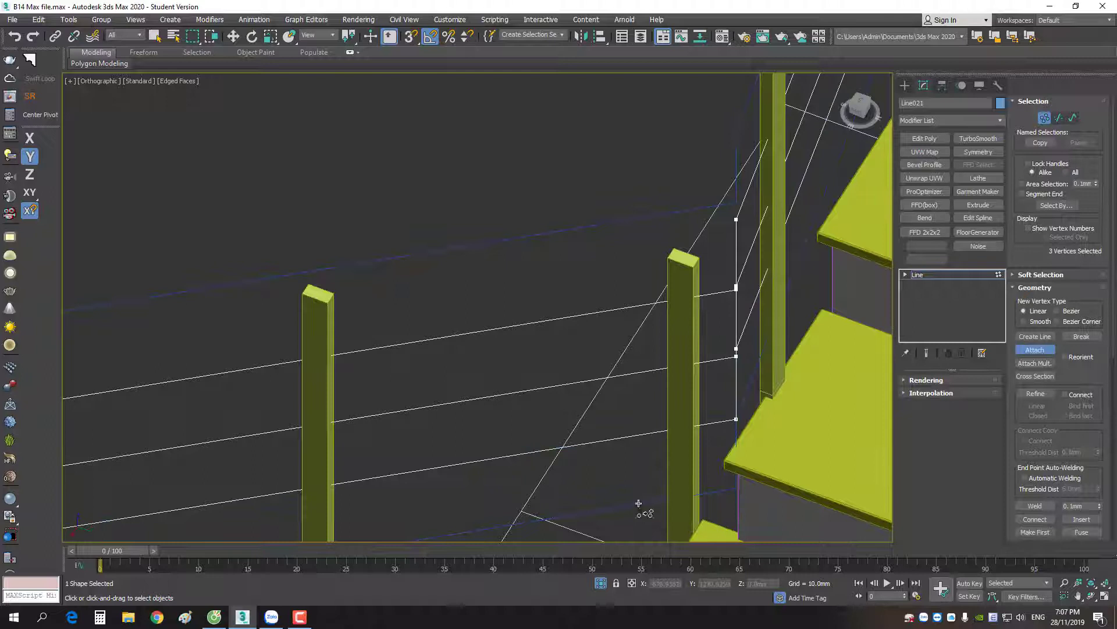
right_click(856, 362)
Add more vertices to the combined cables while checking the posts from another angle
right_click(794, 345)
click(780, 358)
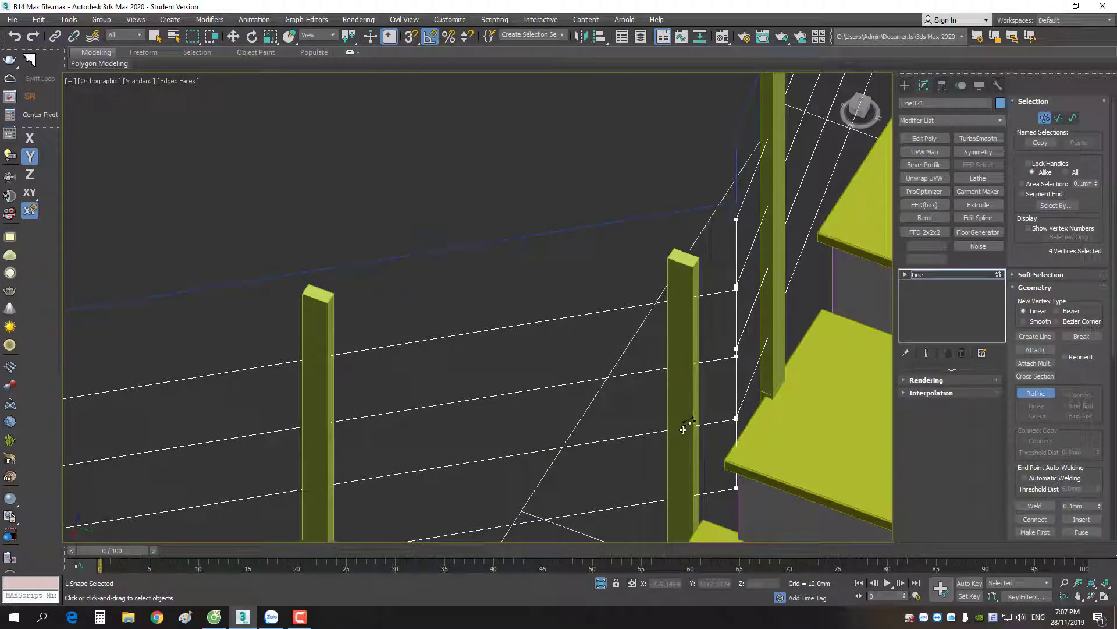
mouse_move(693, 496)
alt+middle_down()
mouse_move(791, 425)
mouse_move(731, 344)
alt+middle_up()
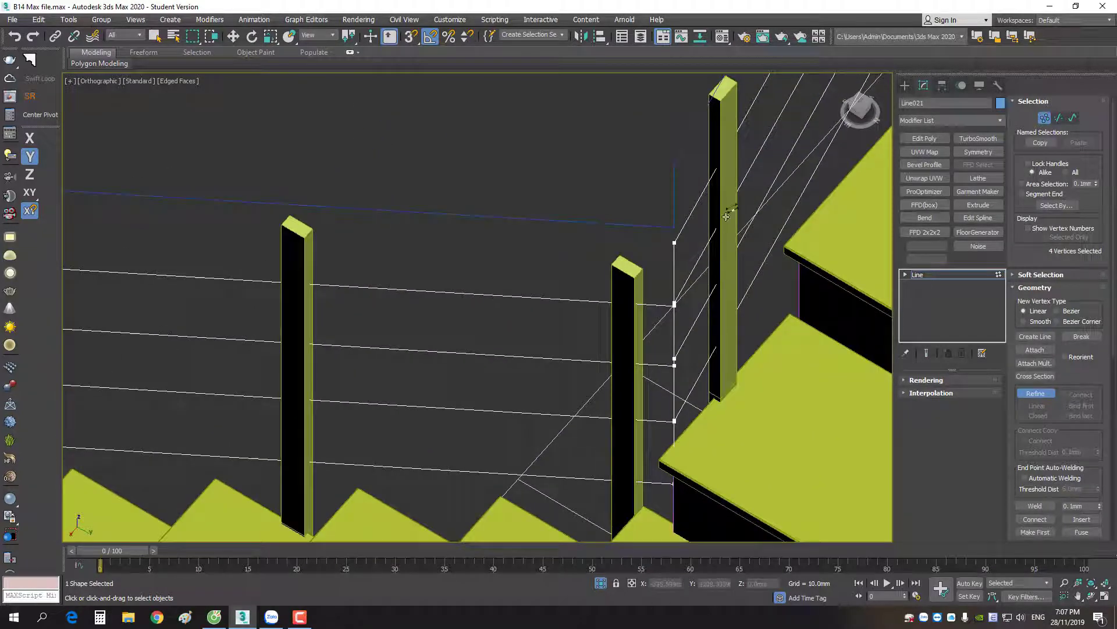
key(w)
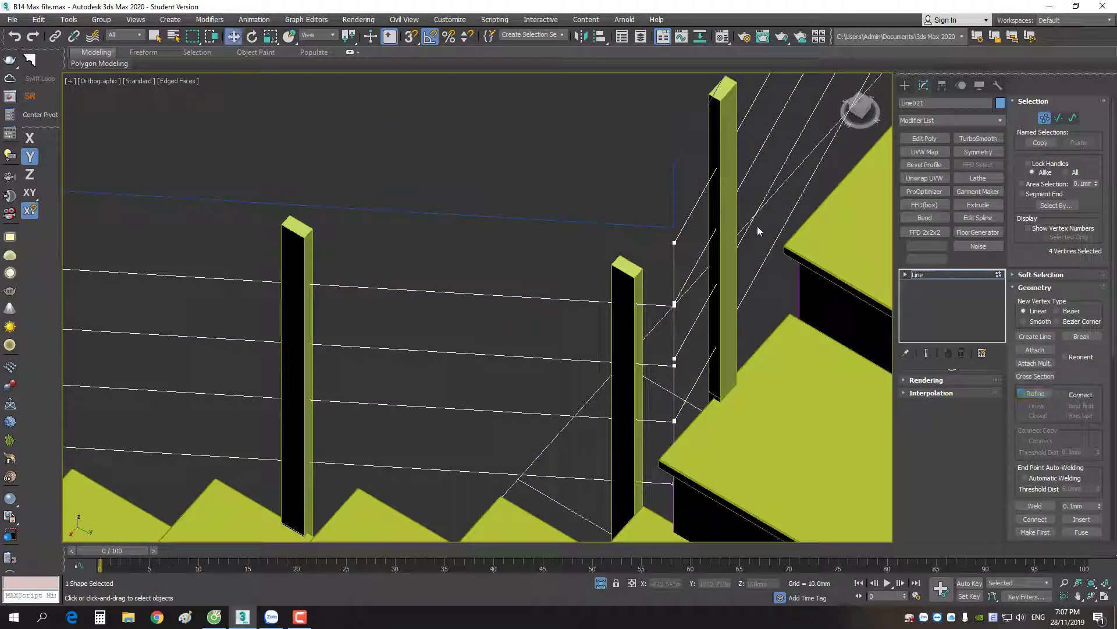
scroll(721, 305, down, 5)
scroll(691, 153, up, 4)
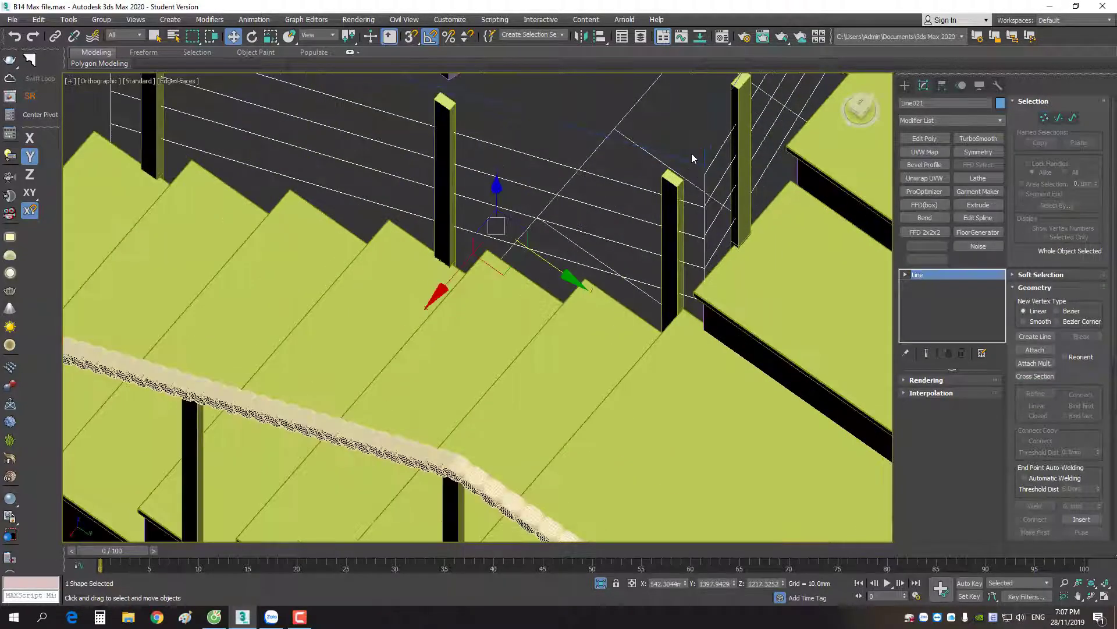
Select the cable vertices beside the post, then pick the Line017 guide spline
drag(681, 134, 729, 401)
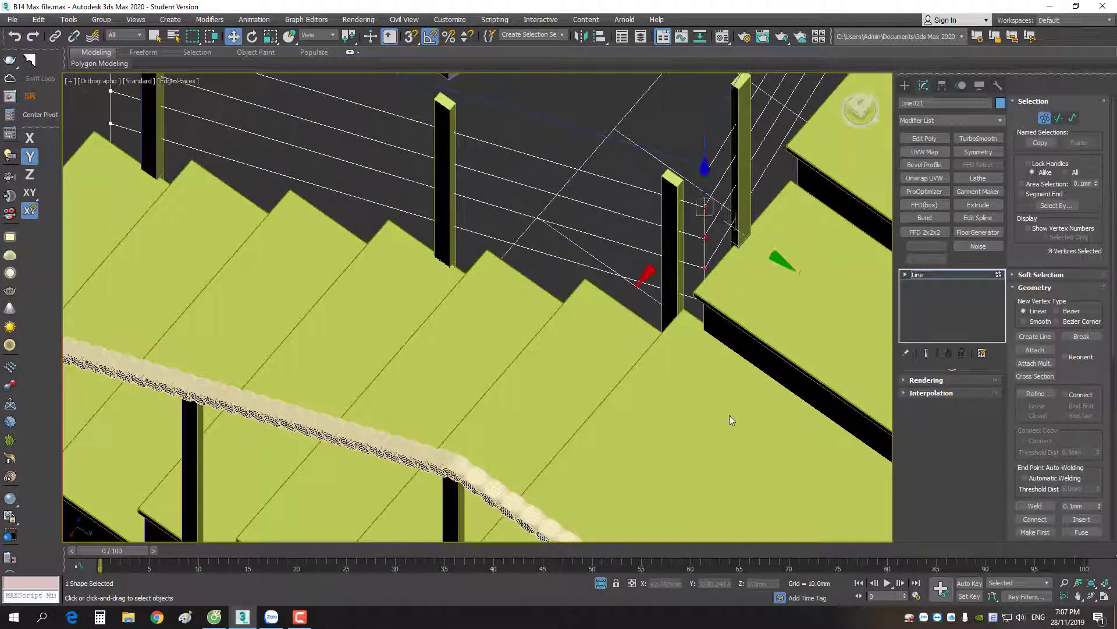
scroll(713, 323, down, 5)
alt+middle_drag(707, 334, 608, 287)
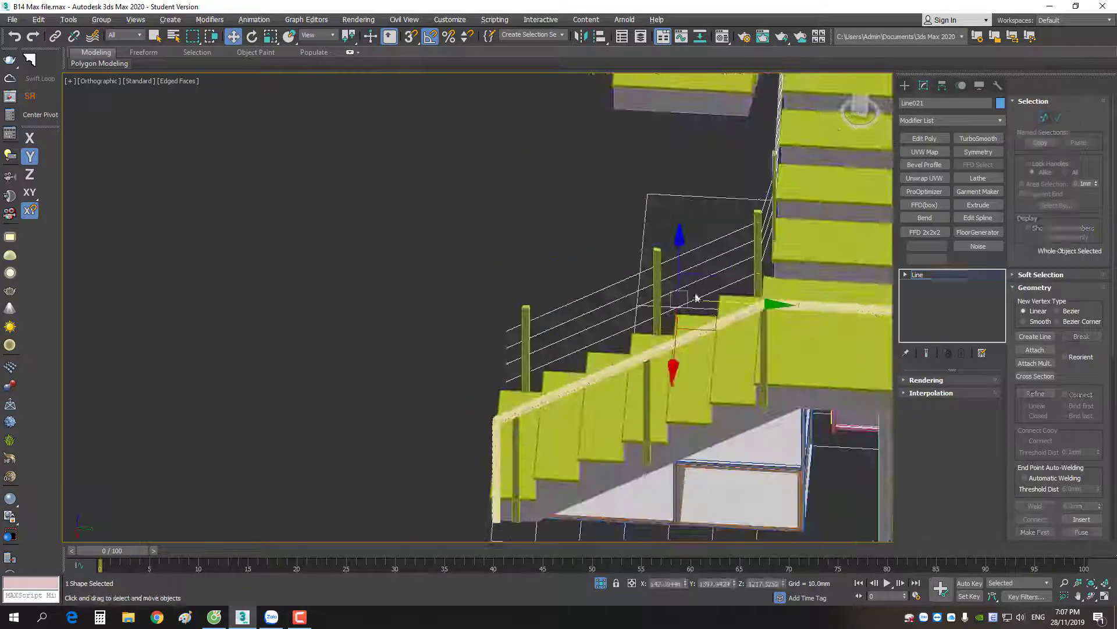
scroll(608, 287, up, 3)
scroll(608, 287, up, 2)
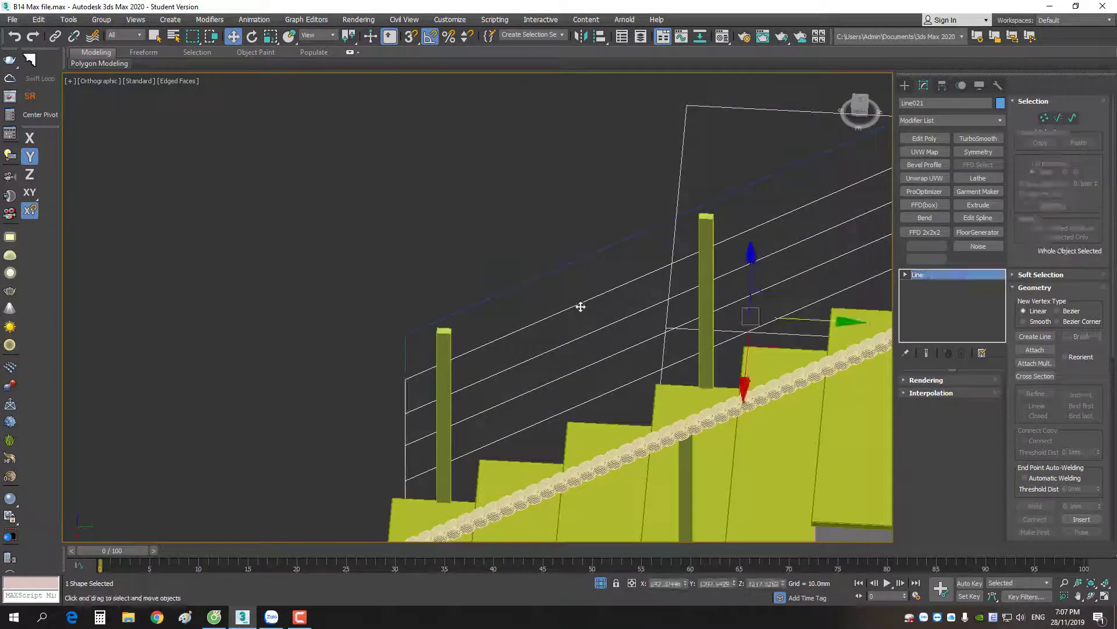
click(631, 333)
scroll(631, 334, down, 5)
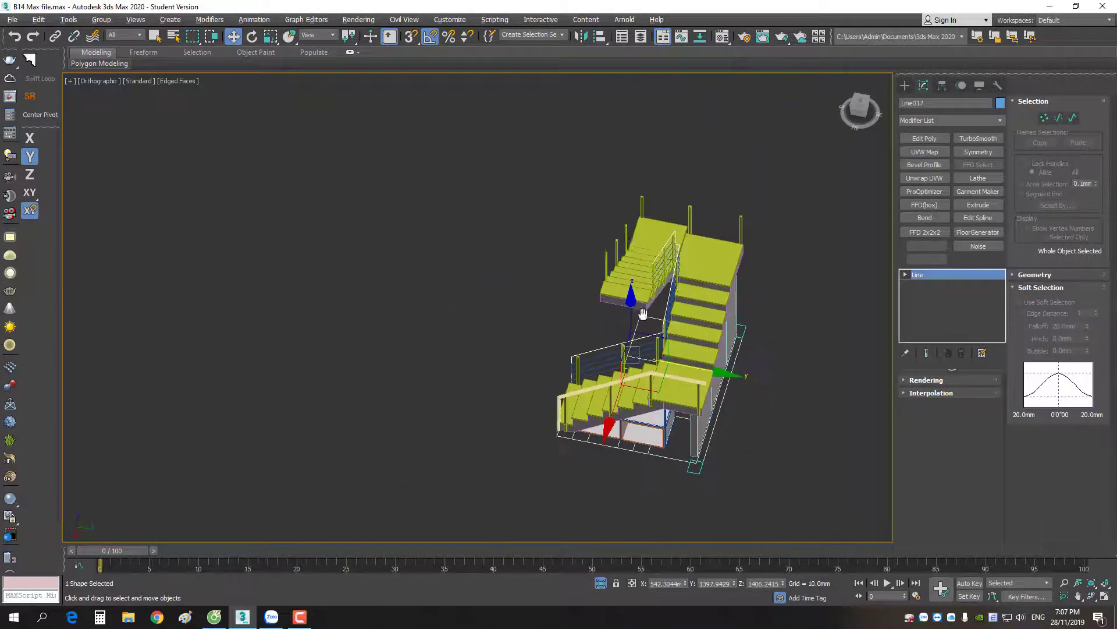
Select the twisted bar Box7968 and add a Path Deform Binding (WSM) modifier
alt+middle_drag(631, 333, 798, 376)
click(828, 307)
click(961, 120)
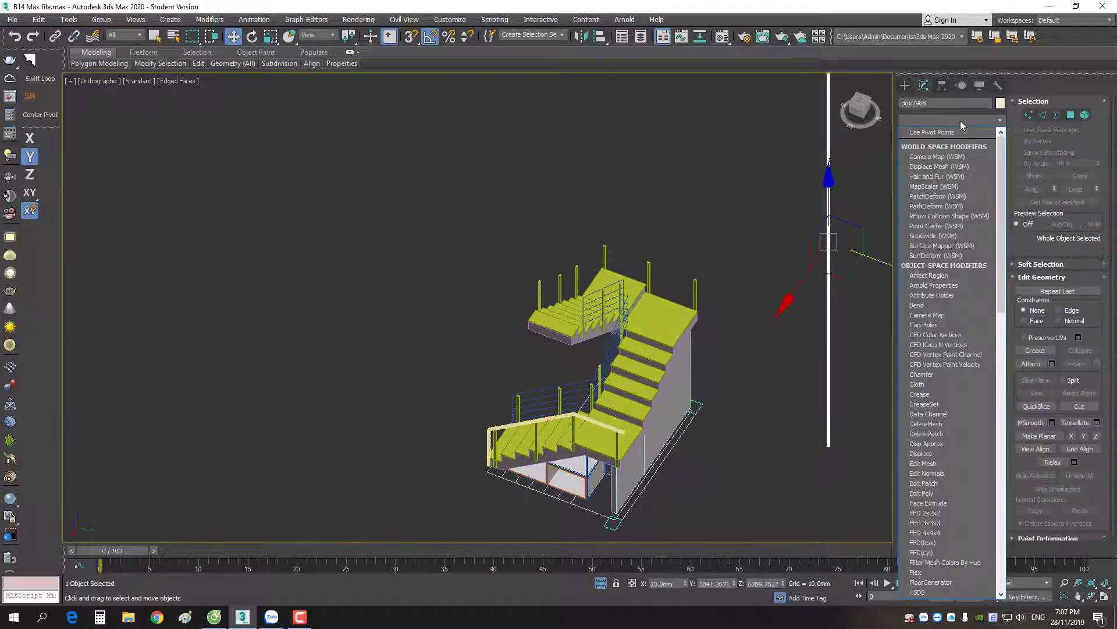
click(957, 142)
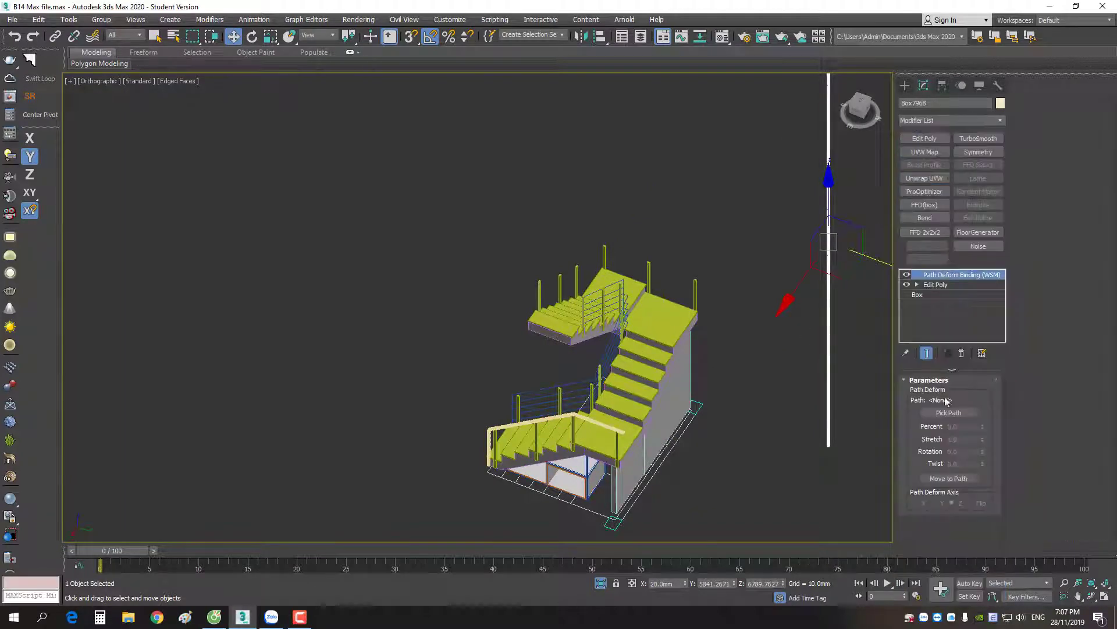
Deform the bar along path Line017 on the Y axis at 73.5 percent
click(948, 414)
scroll(525, 412, up, 5)
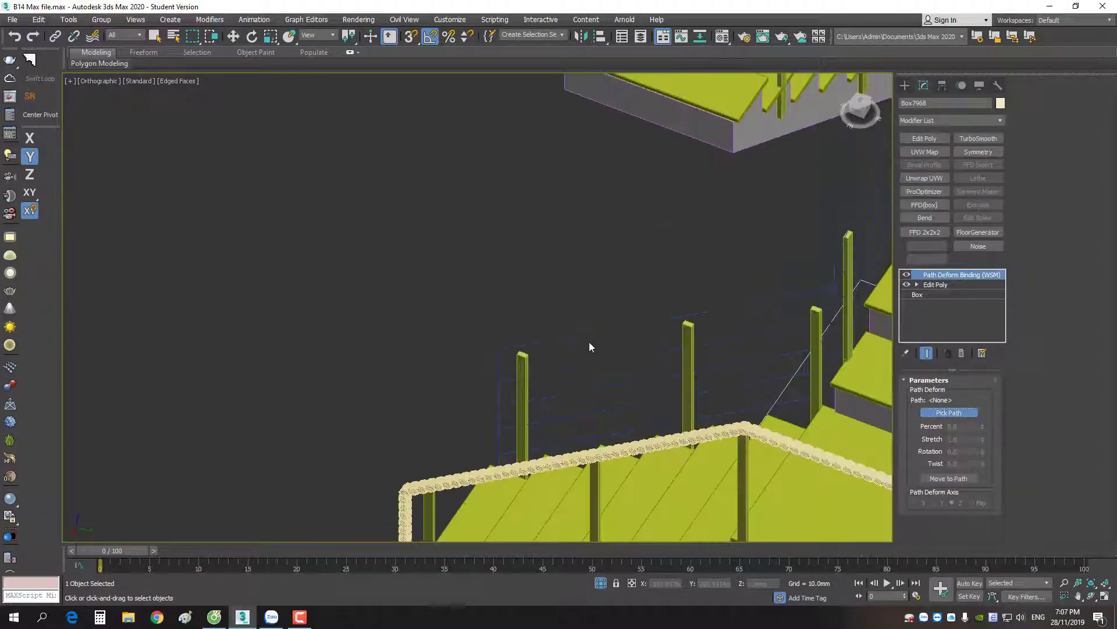
click(590, 333)
click(949, 477)
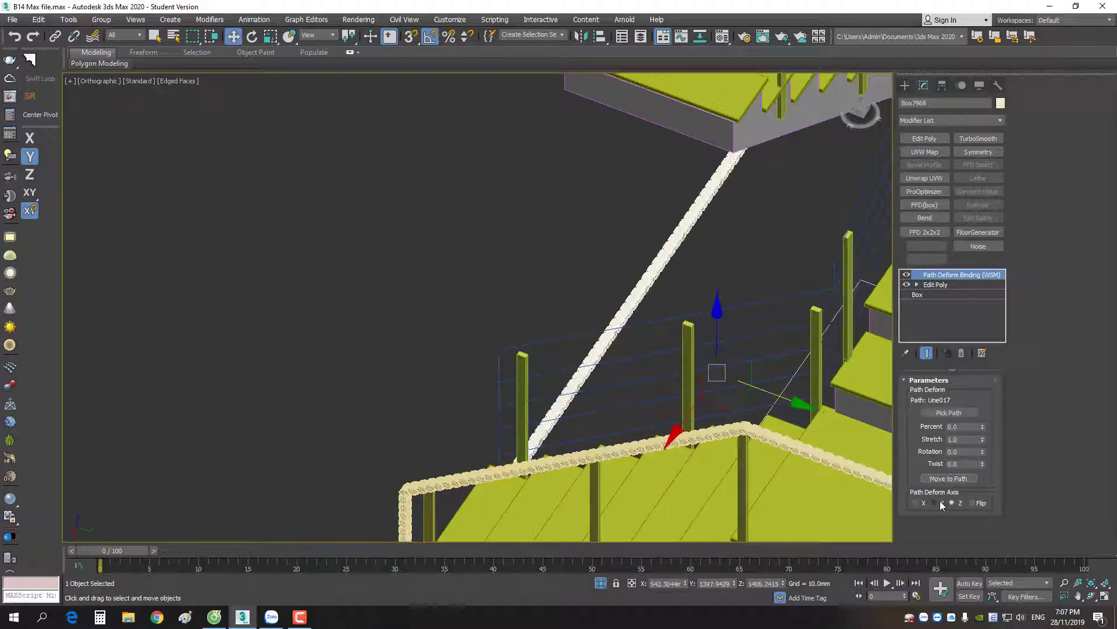
click(934, 503)
scroll(603, 421, down, 8)
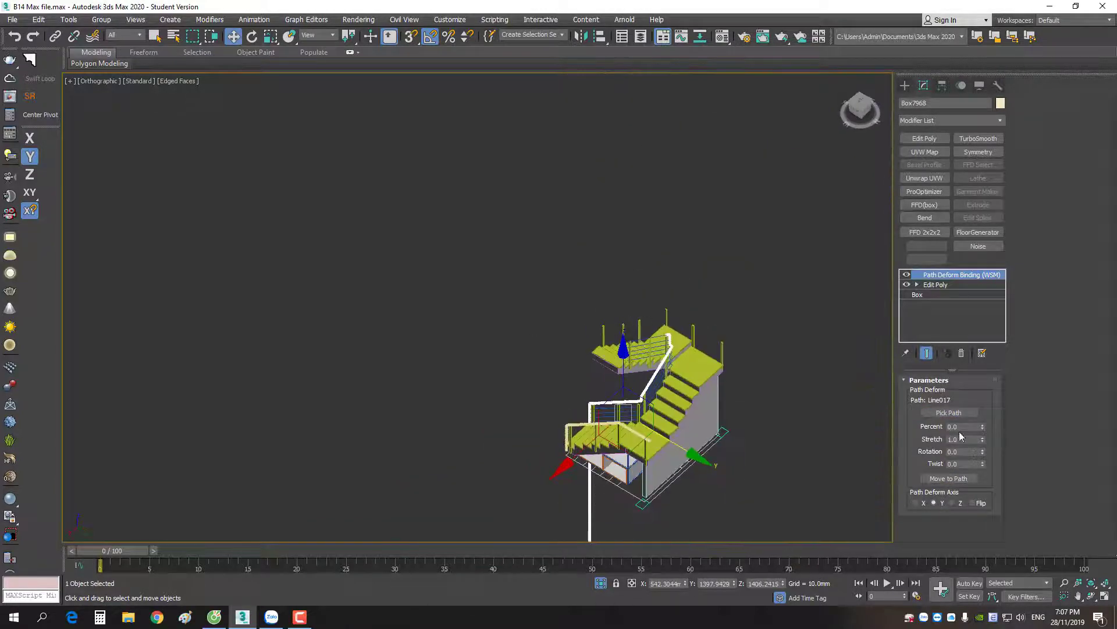
drag(983, 394, 981, 339)
mouse_move(670, 408)
alt+middle_down()
mouse_move(691, 428)
mouse_move(652, 429)
alt+middle_up()
scroll(691, 429, up, 3)
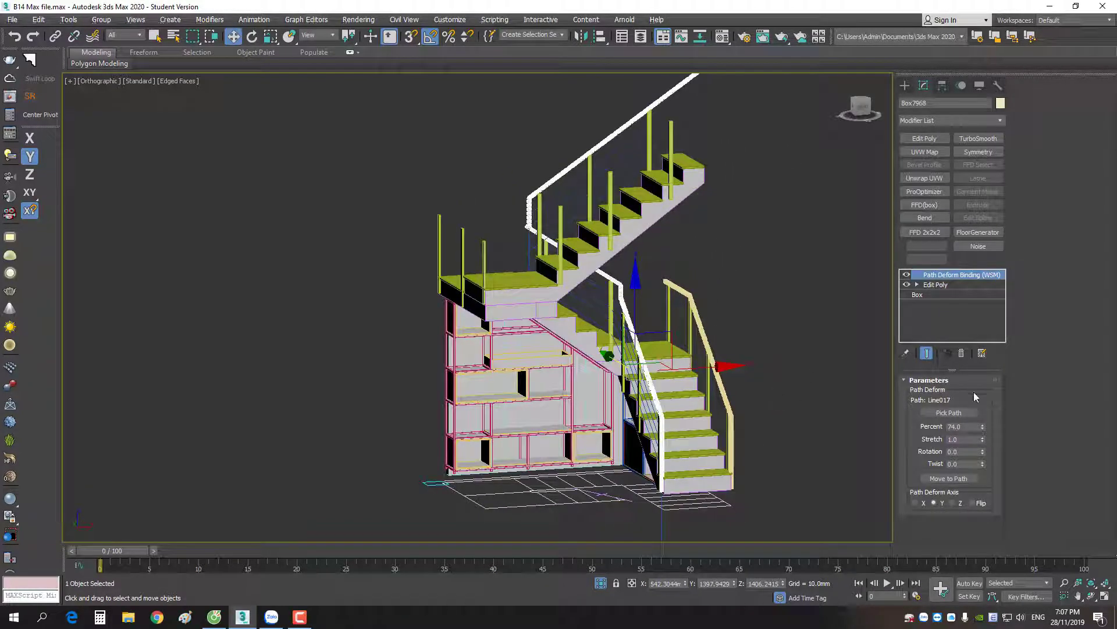
click(983, 429)
Collapse the bar's modifier stack to Editable Poly and turn off edged faces
mouse_move(728, 381)
alt+middle_down()
mouse_move(697, 381)
mouse_move(726, 367)
alt+middle_up()
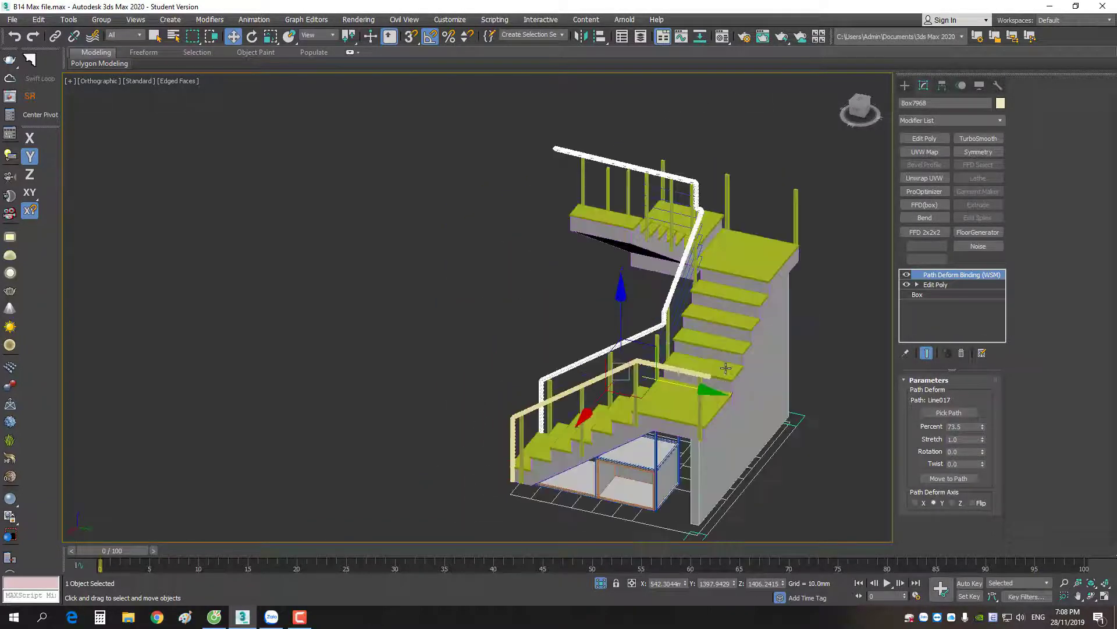
right_click(932, 276)
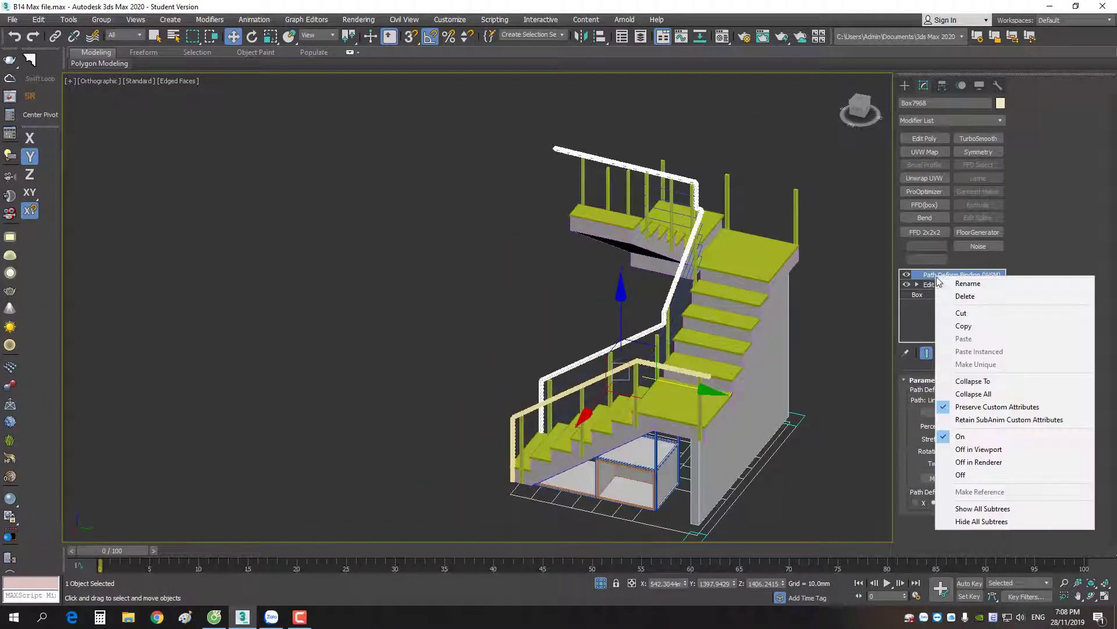
click(983, 379)
click(614, 358)
scroll(588, 366, up, 5)
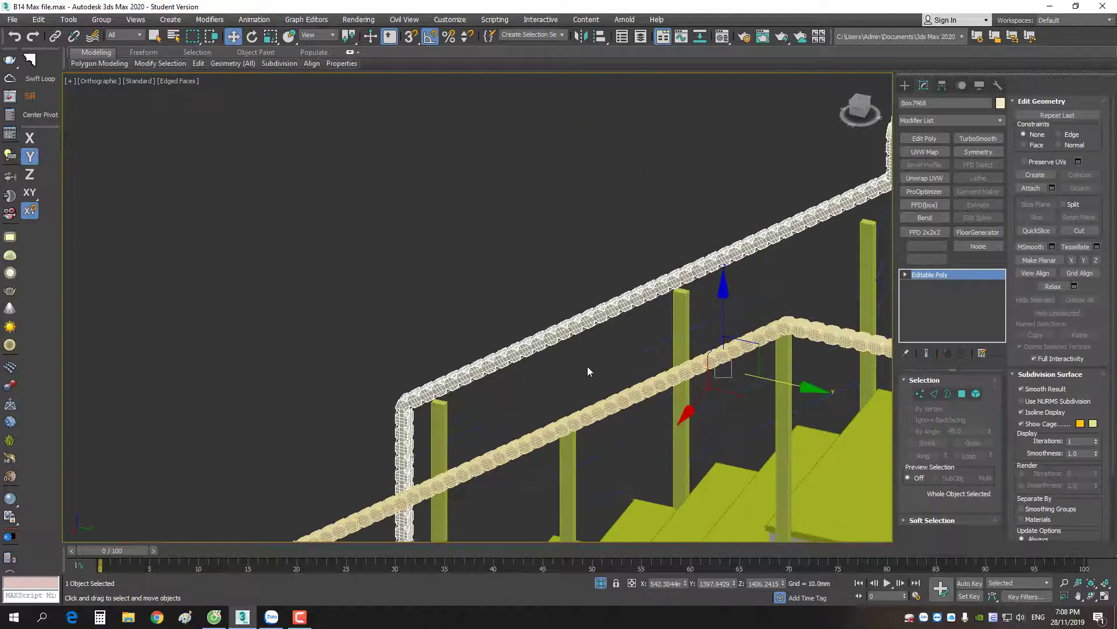
key(F4)
Make Line021 show in the viewport as Radial tubes with 16 mm thickness
click(777, 291)
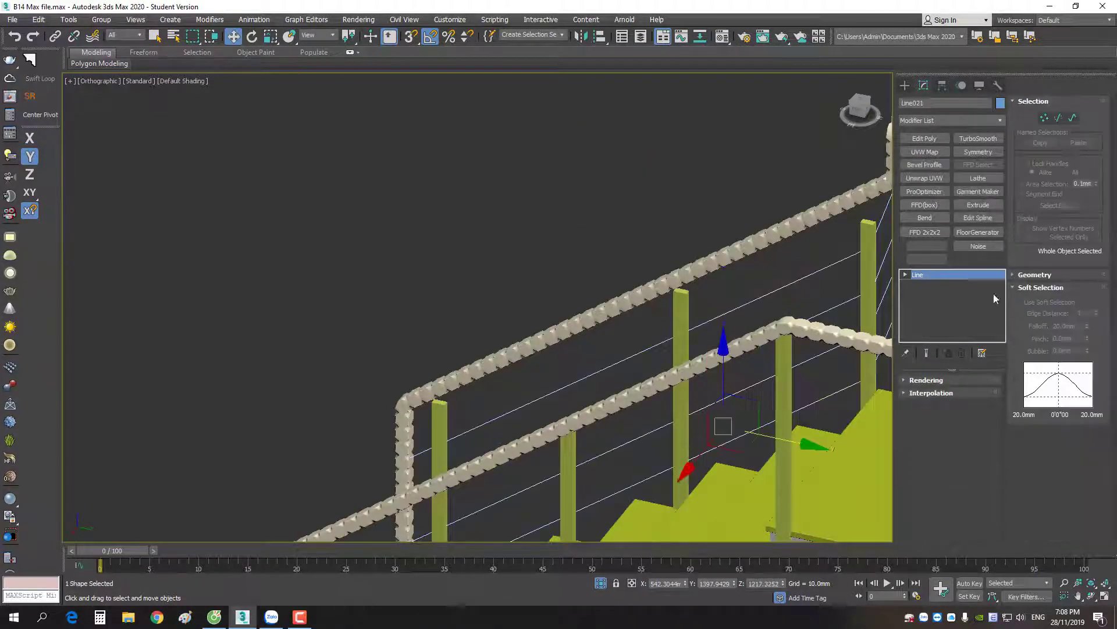
click(931, 382)
click(928, 401)
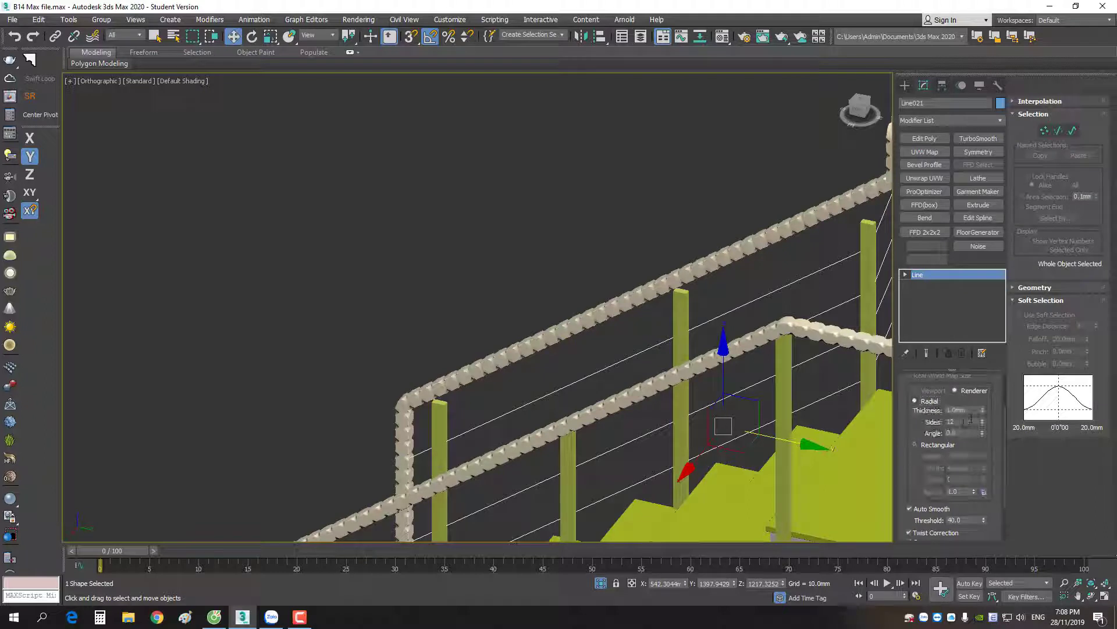
drag(908, 419, 908, 433)
scroll(920, 388, up, 2)
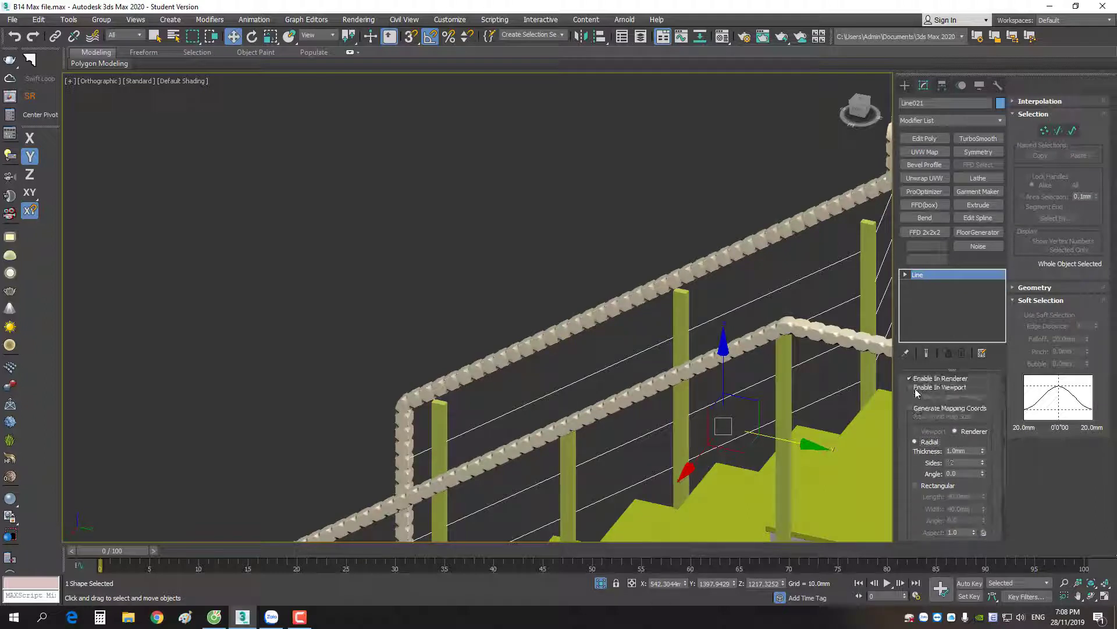
click(915, 389)
double_click(963, 450)
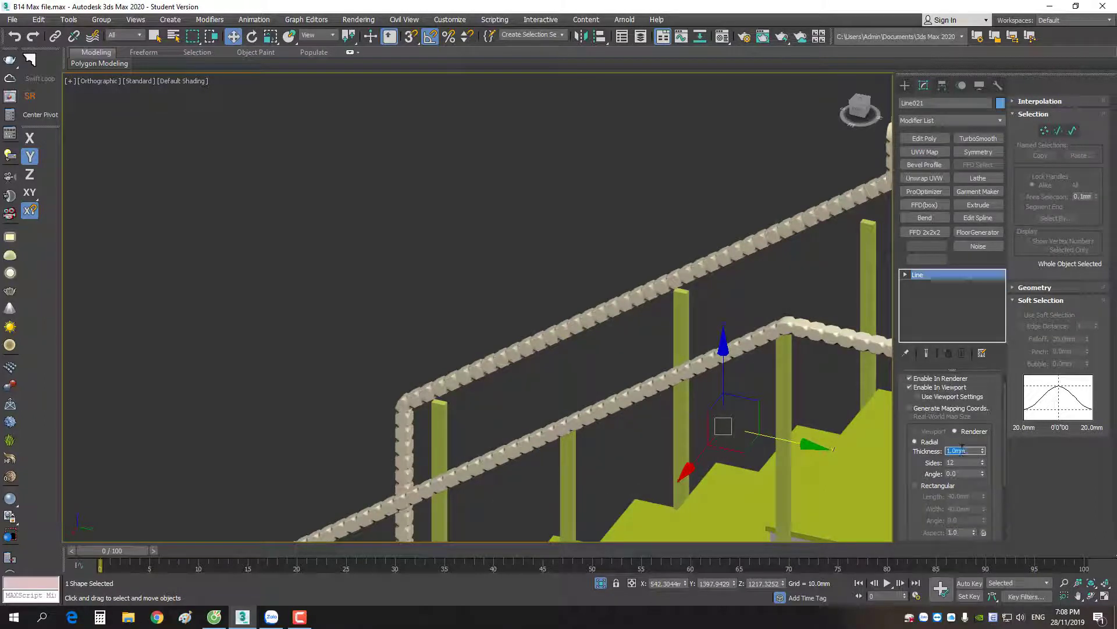
text(16)
key(Return)
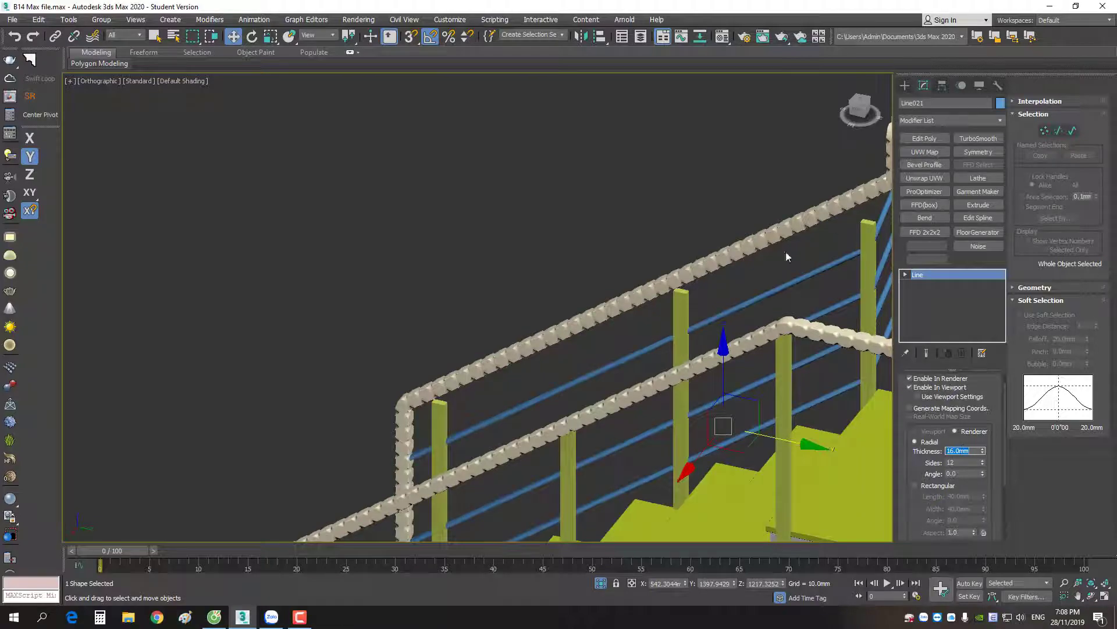
scroll(787, 256, down, 3)
alt+middle_drag(786, 257, 743, 269)
scroll(769, 260, up, 3)
Start Refine on the cable spline, then set wireframe display, Move, and Segment level
scroll(722, 273, up, 3)
right_click(795, 218)
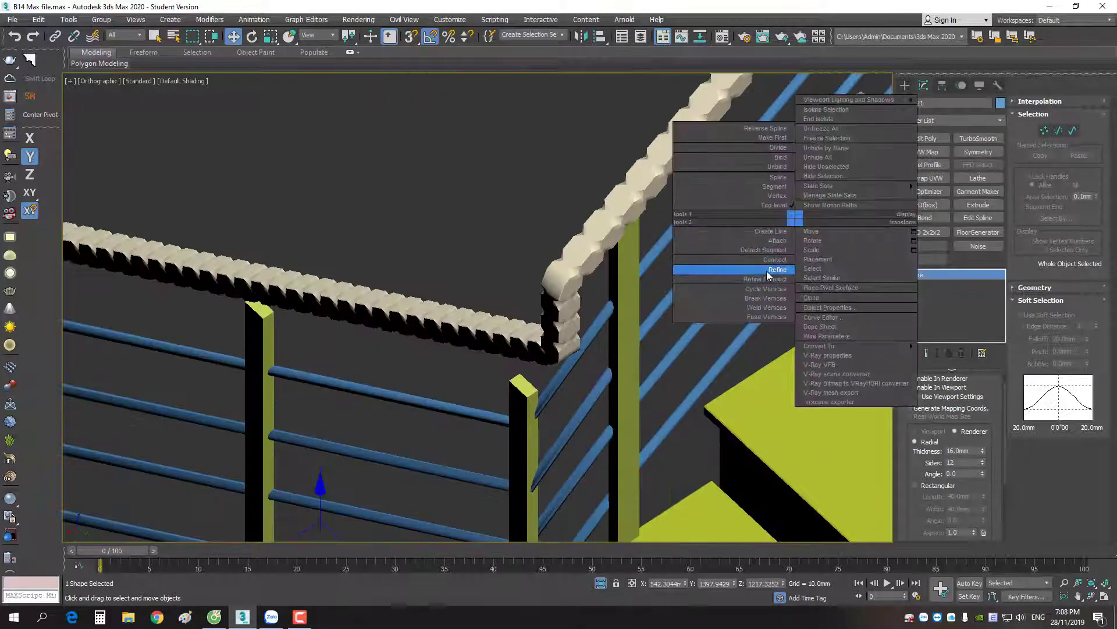
click(766, 270)
key(w)
key(F3)
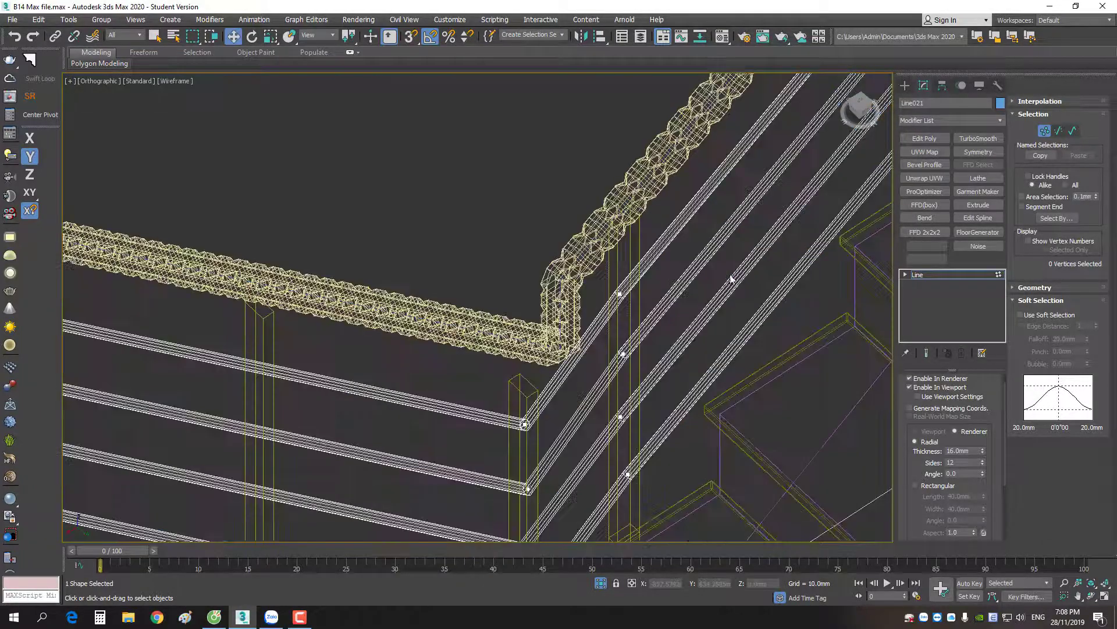
scroll(661, 294, down, 1)
key(2)
Select the landing-corner cable segment, then clear it and orbit back to shaded view
drag(592, 354, 592, 355)
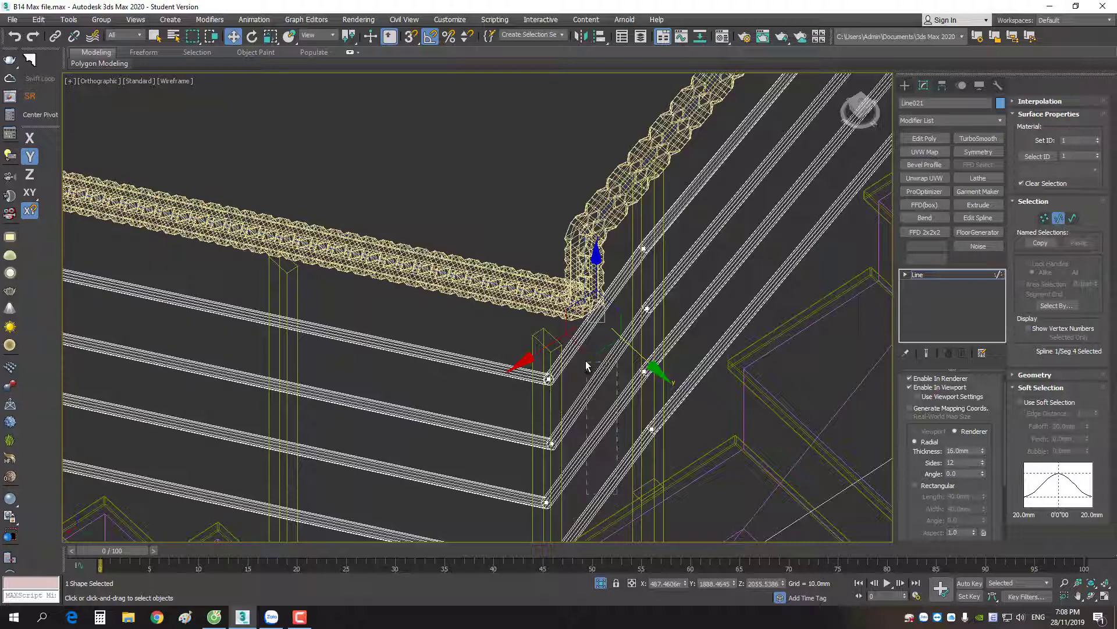
click(588, 362)
mouse_move(588, 362)
alt+middle_down()
mouse_move(651, 343)
mouse_move(710, 284)
alt+middle_up()
key(F3)
scroll(650, 343, down, 3)
scroll(710, 284, up, 3)
Raise the top four vertices of post Box7903 up to the twisted handrail
key(1)
scroll(710, 280, up, 2)
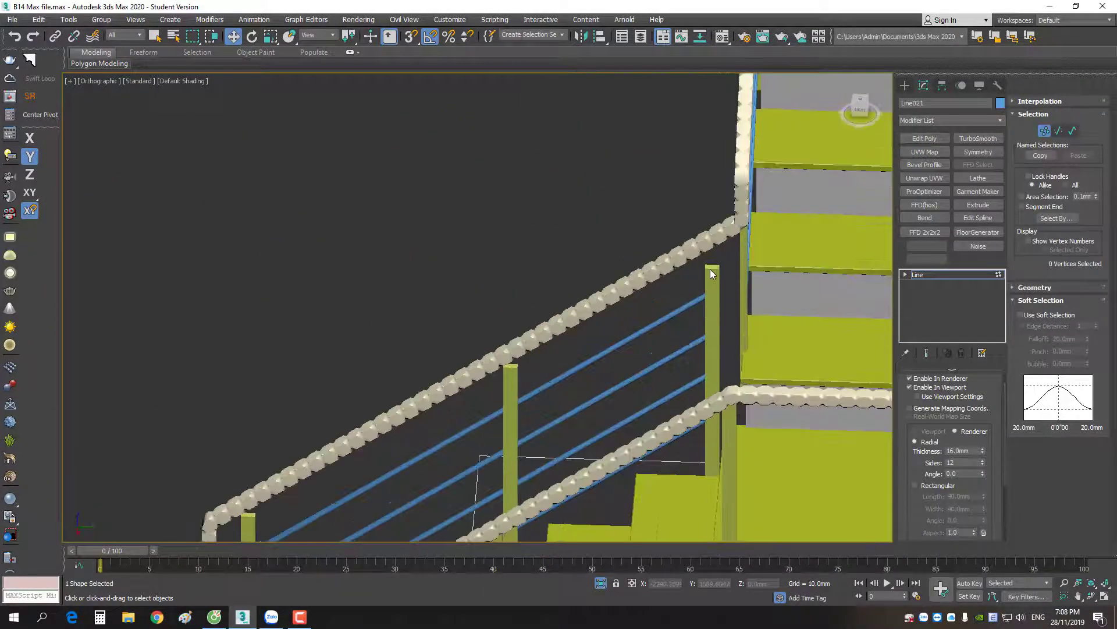
click(711, 280)
key(1)
drag(681, 240, 736, 287)
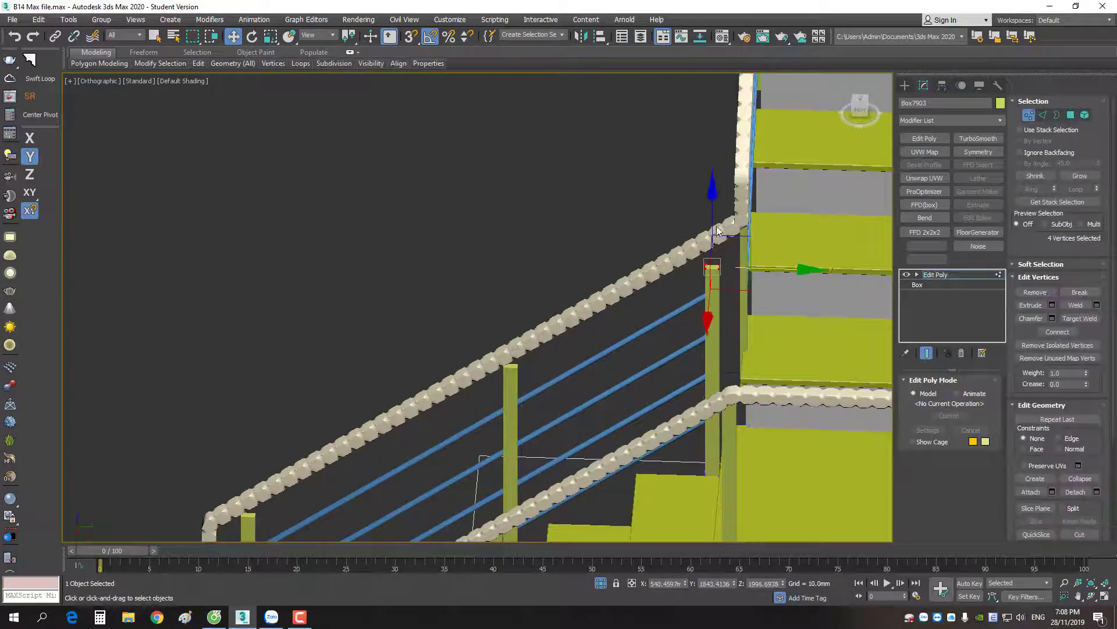
drag(712, 251, 669, 223)
Raise the tops of posts Box7902 and Box7901 to meet the handrail
scroll(669, 223, down, 3)
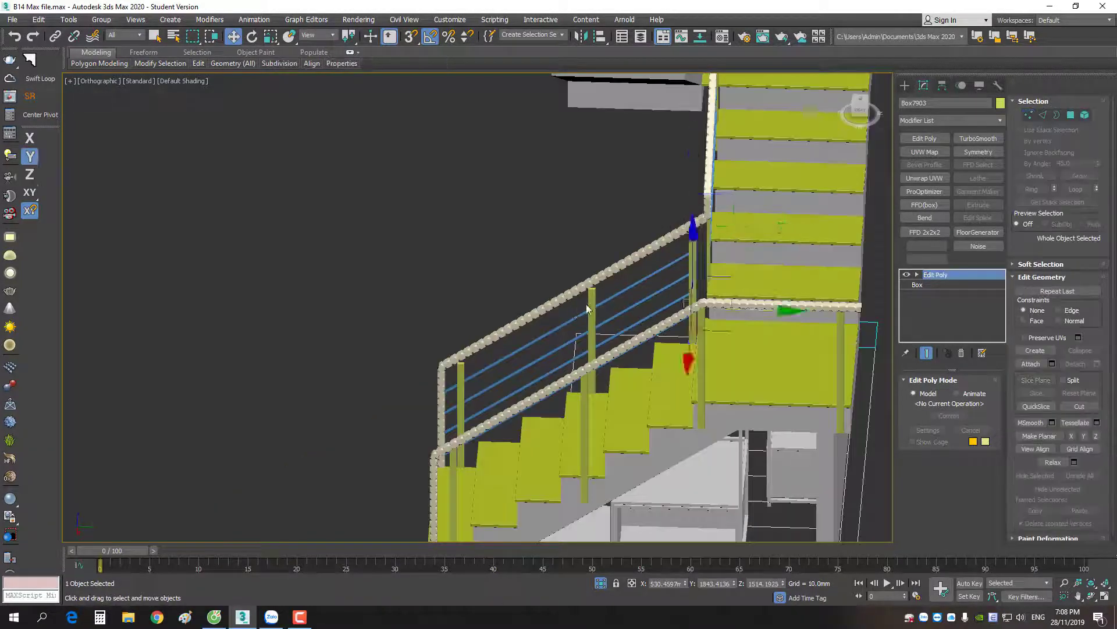
scroll(605, 280, up, 4)
drag(580, 247, 620, 278)
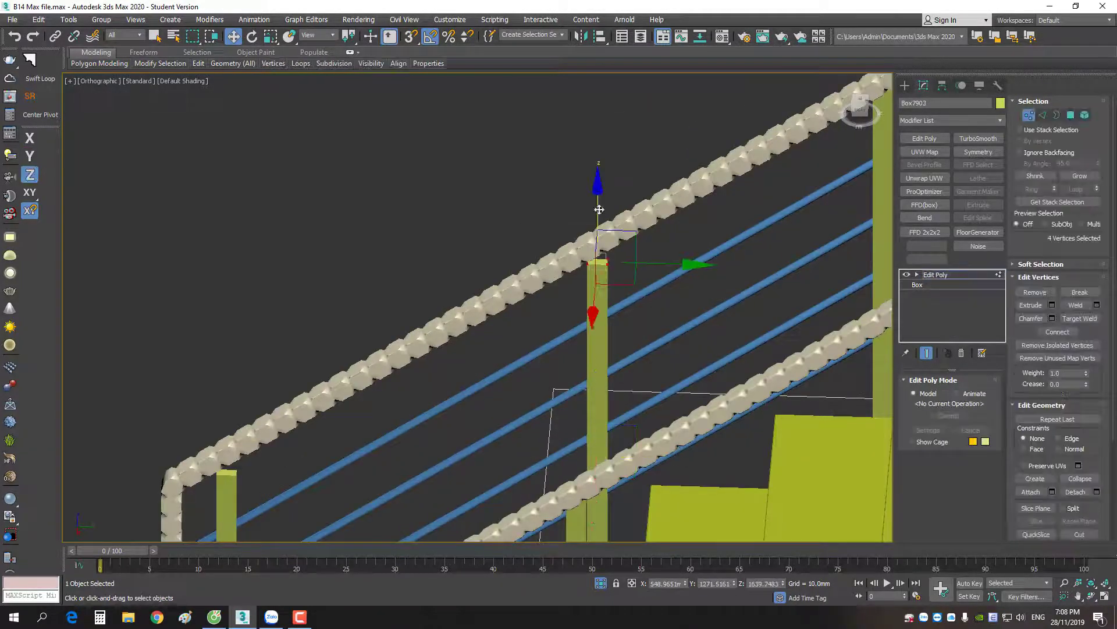
drag(600, 210, 599, 192)
scroll(600, 192, down, 3)
scroll(569, 251, up, 4)
click(568, 250)
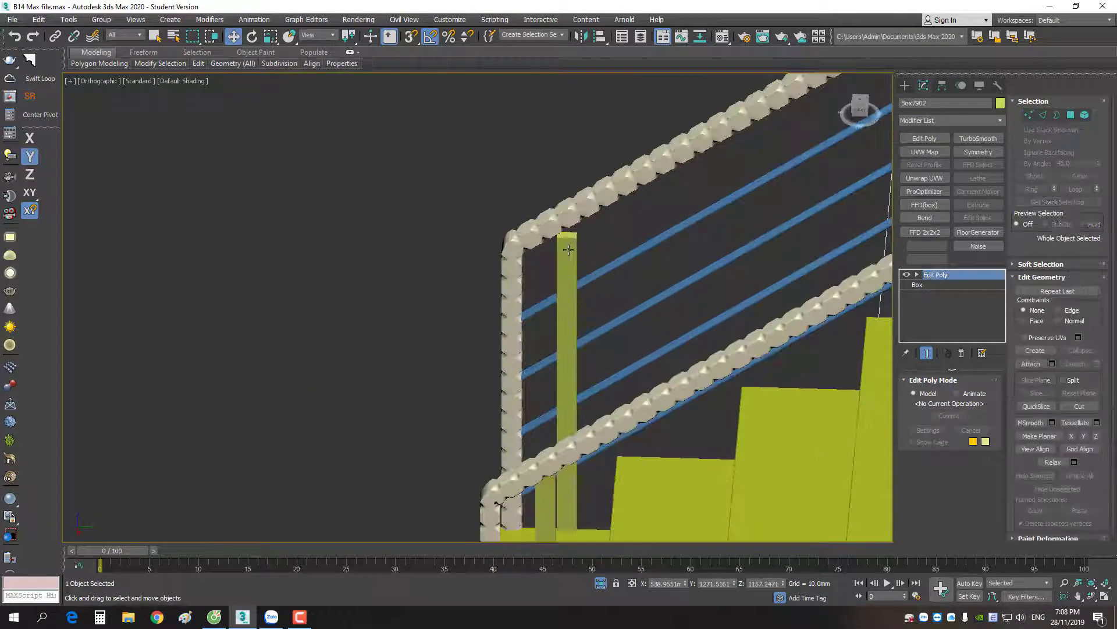
key(1)
drag(570, 183, 570, 169)
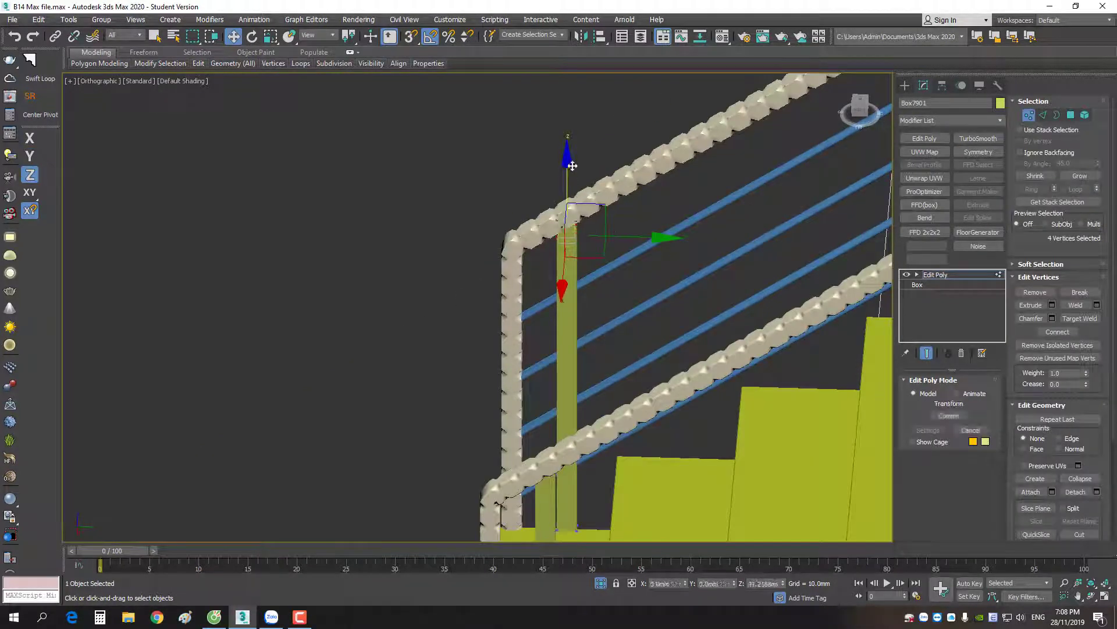
Orbit to the landing railing and exit the post's vertex sub-object level
scroll(643, 212, down, 3)
scroll(648, 288, down, 2)
mouse_move(781, 254)
alt+middle_down()
mouse_move(662, 348)
mouse_move(673, 314)
mouse_move(746, 246)
mouse_move(714, 269)
alt+middle_up()
key(1)
scroll(698, 291, up, 5)
scroll(699, 291, down, 5)
scroll(746, 246, up, 6)
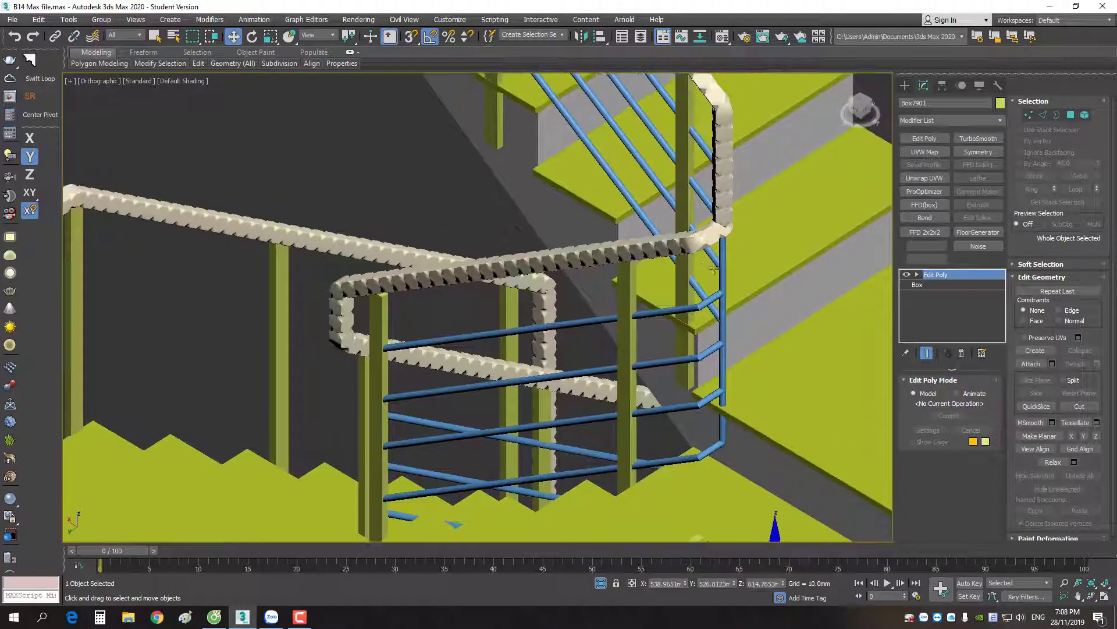
Select the Line021 cables and choose Refine from the right-click quad menu
right_click(798, 265)
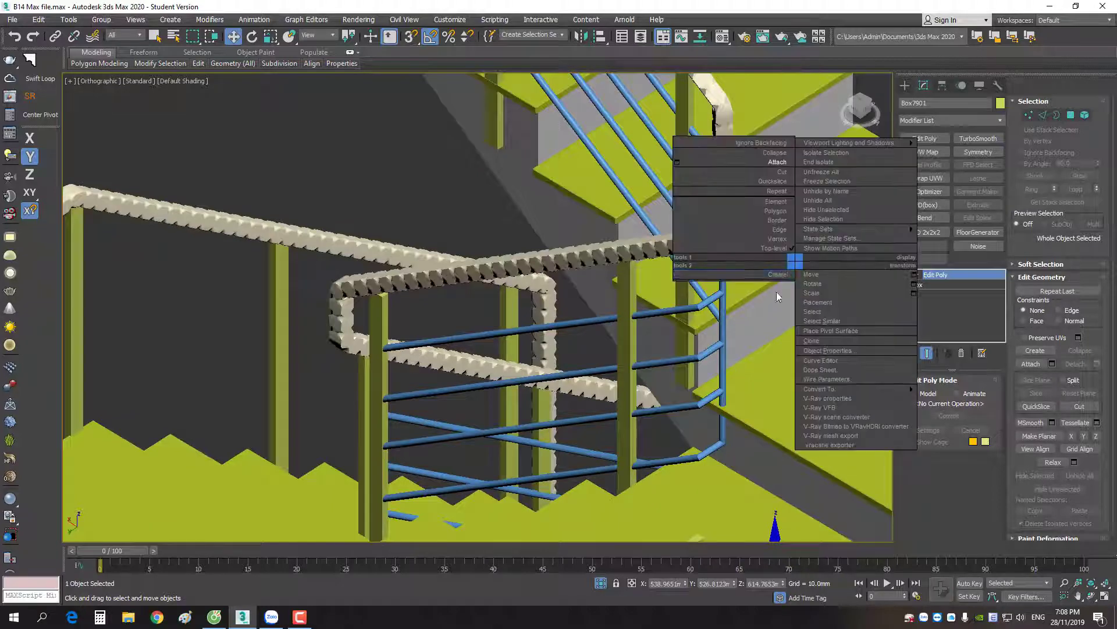
click(709, 335)
click(688, 309)
right_click(791, 261)
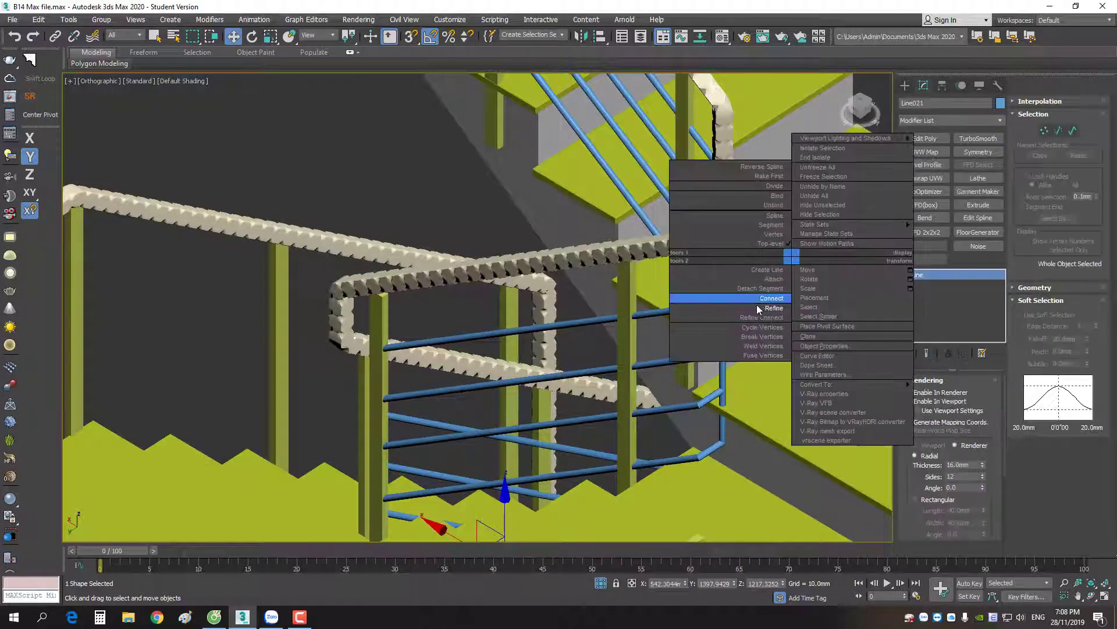
click(695, 303)
scroll(621, 318, up, 5)
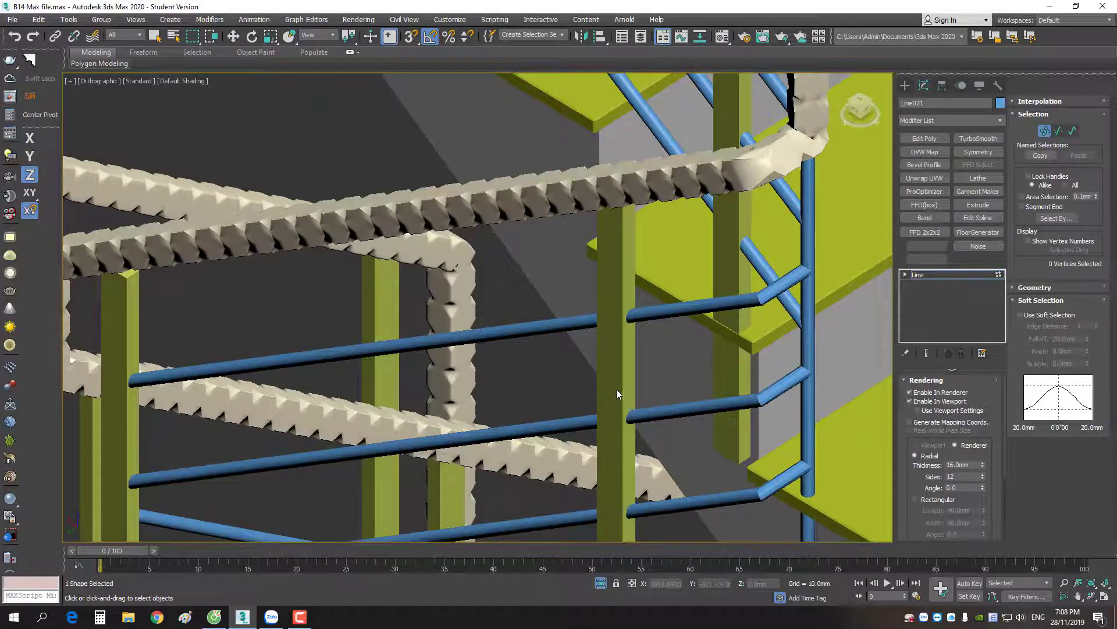
scroll(617, 389, down, 5)
scroll(616, 506, up, 5)
scroll(613, 496, down, 3)
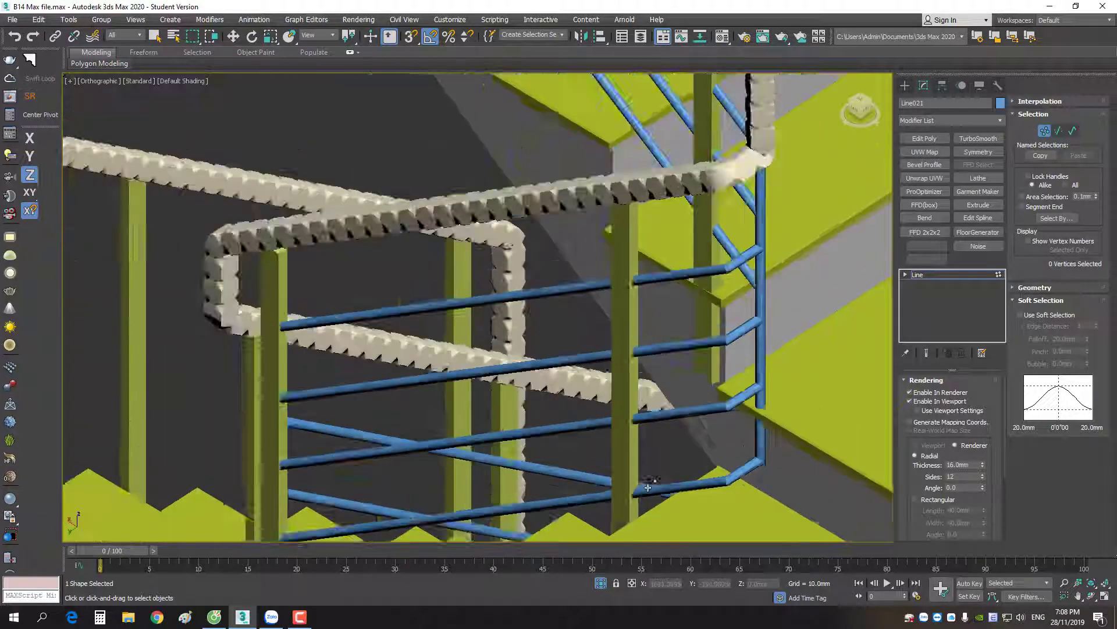
scroll(716, 462, down, 2)
scroll(722, 483, up, 5)
Orbit into the stairwell and marquee-select the 16 landing rail segments at Segment level
alt+middle_drag(723, 483, 739, 355)
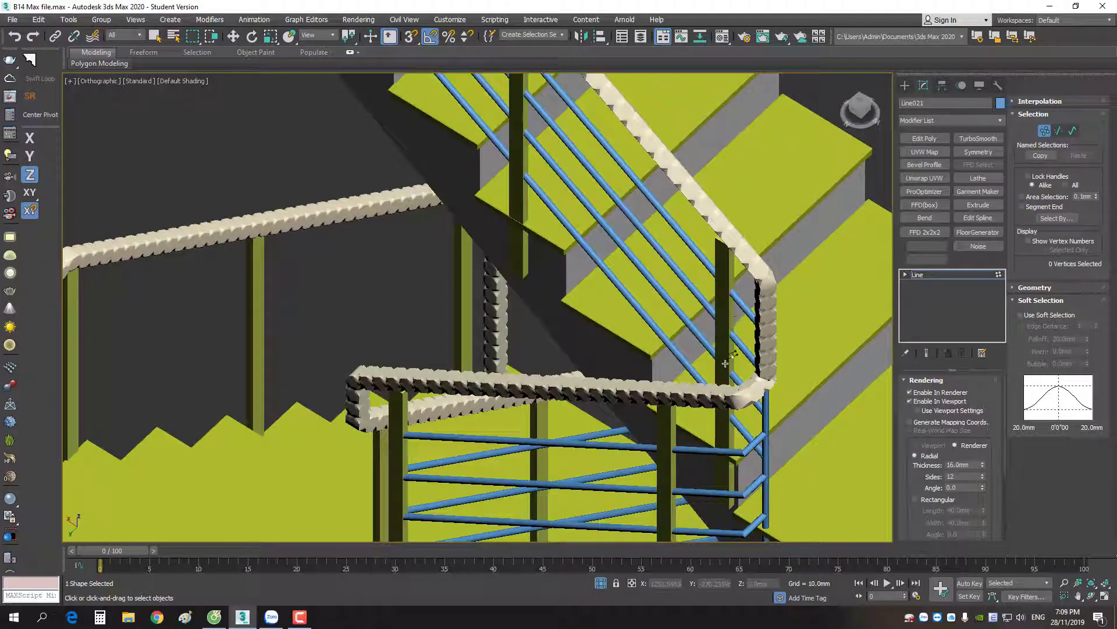
scroll(725, 363, up, 4)
scroll(735, 356, down, 5)
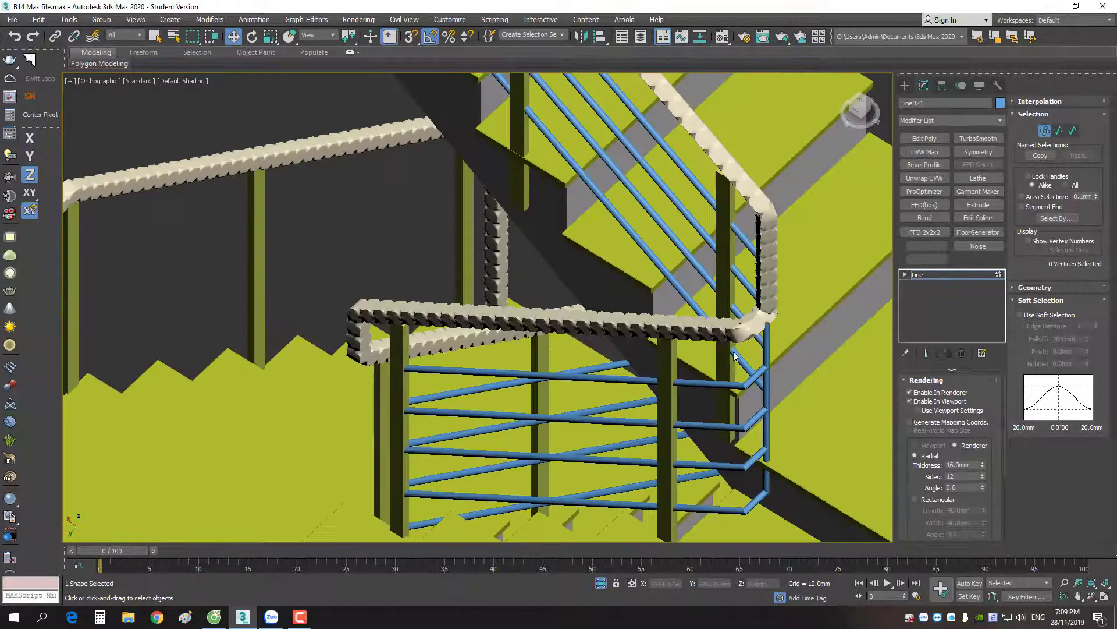
alt+middle_drag(686, 532, 818, 304)
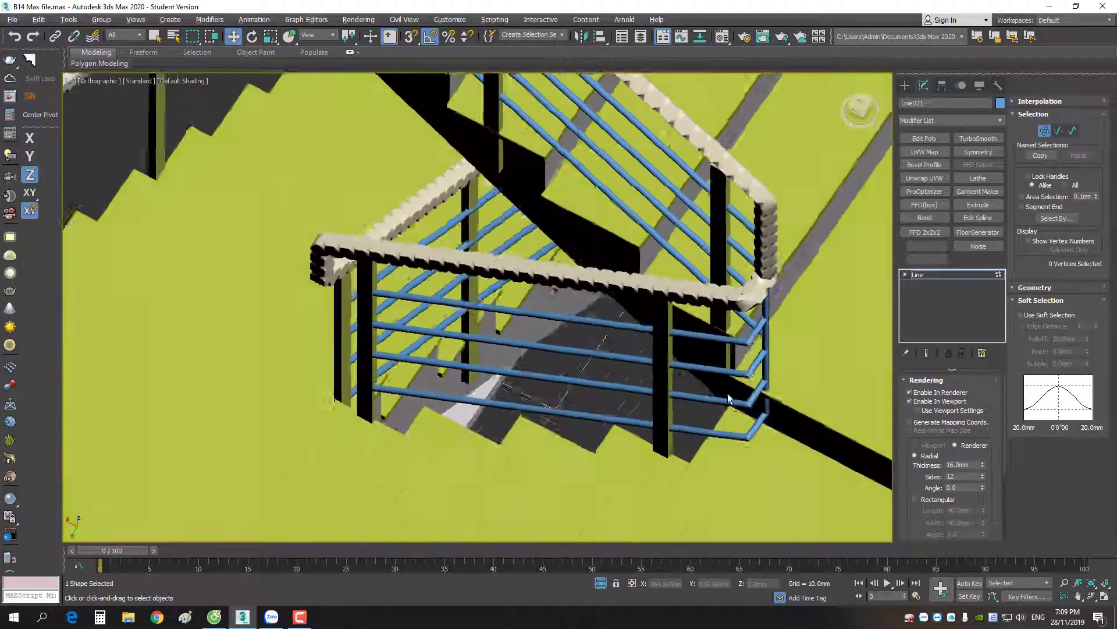
key(2)
drag(840, 171, 771, 454)
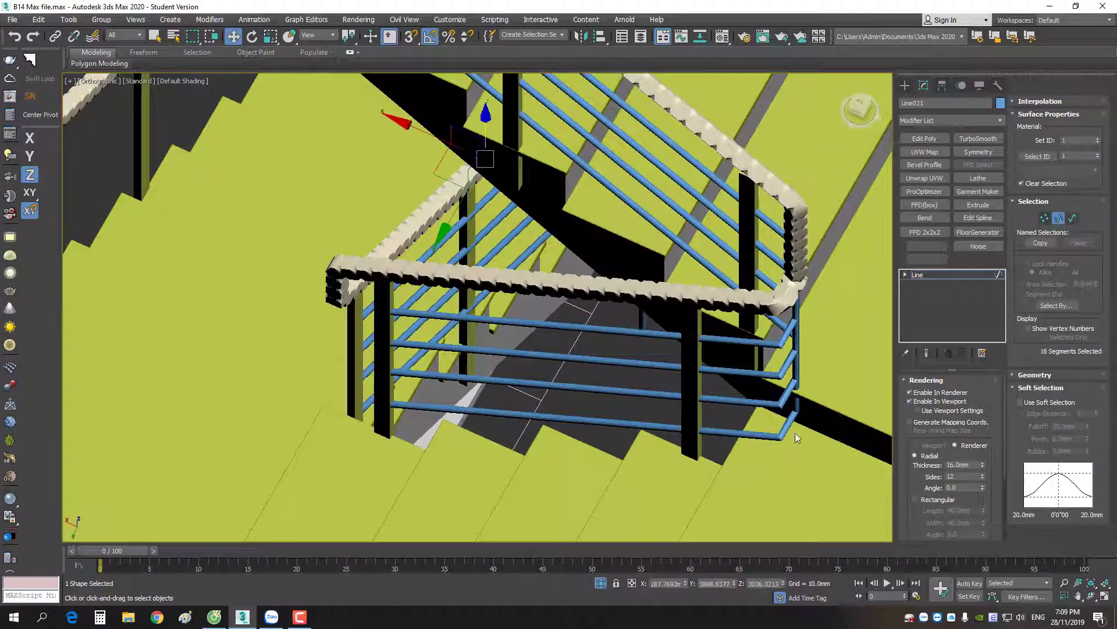
scroll(806, 423, down, 4)
scroll(780, 396, up, 1)
scroll(755, 362, up, 4)
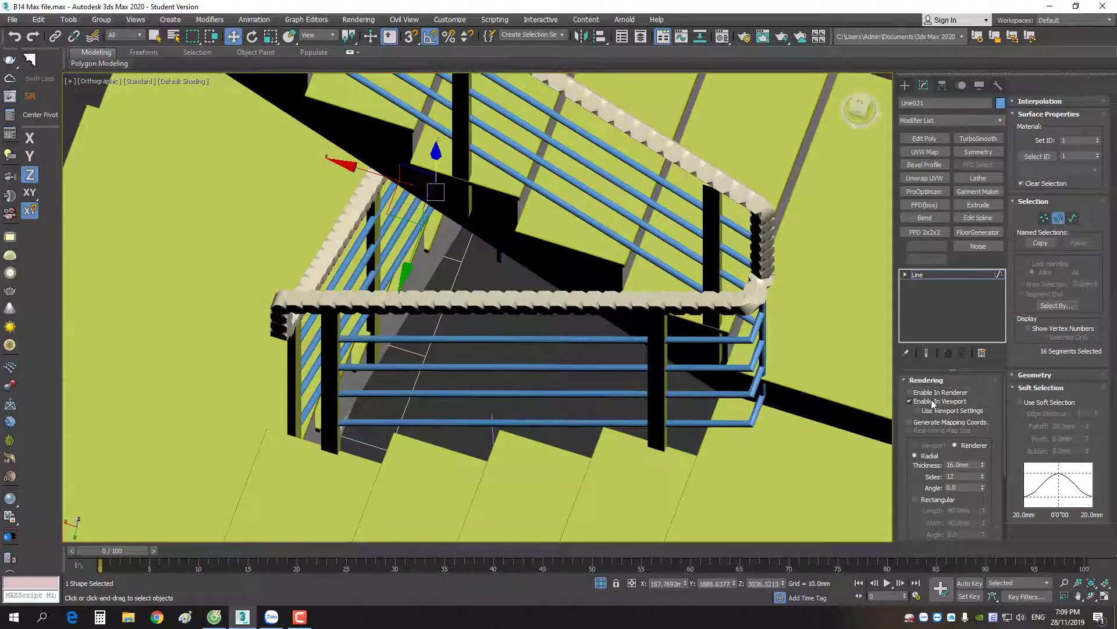
click(909, 401)
alt+middle_drag(795, 348, 754, 379)
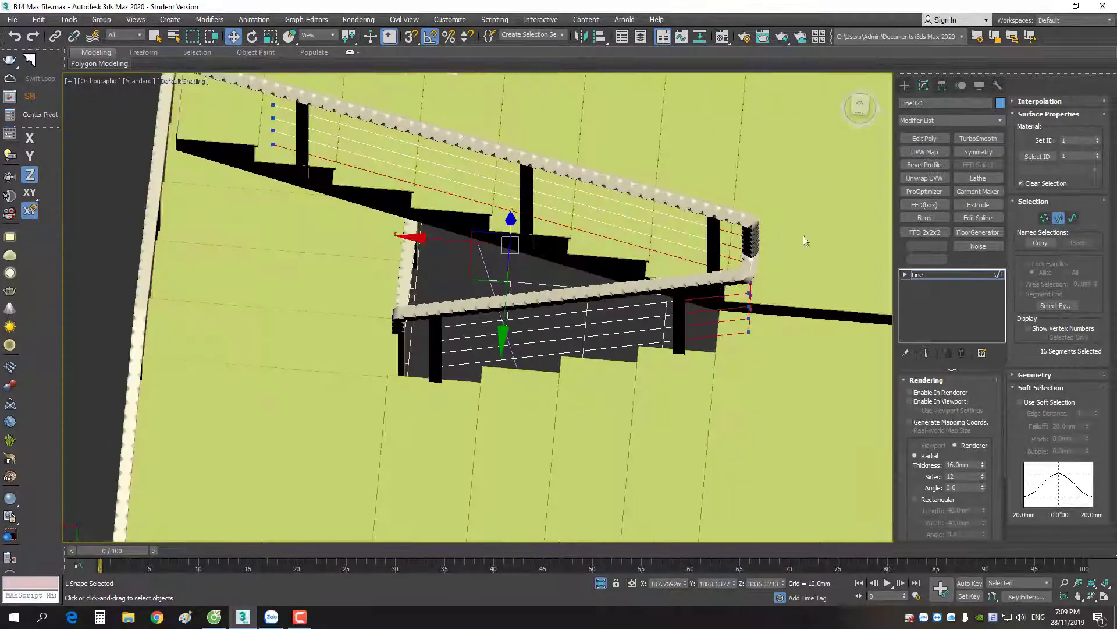
scroll(711, 262, up, 5)
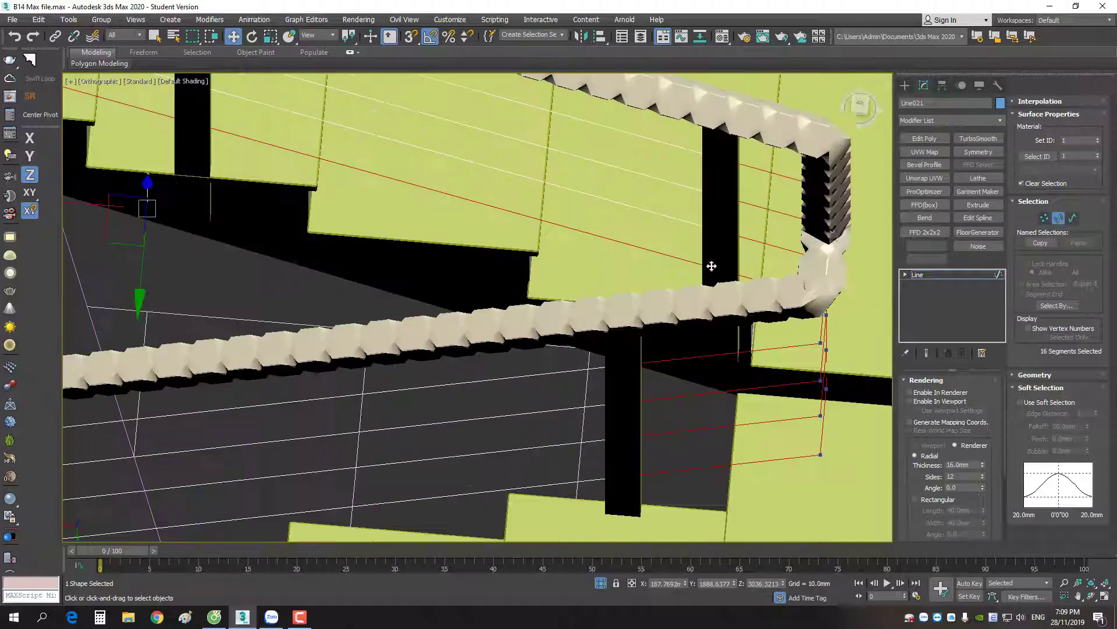
right_click(815, 224)
click(788, 279)
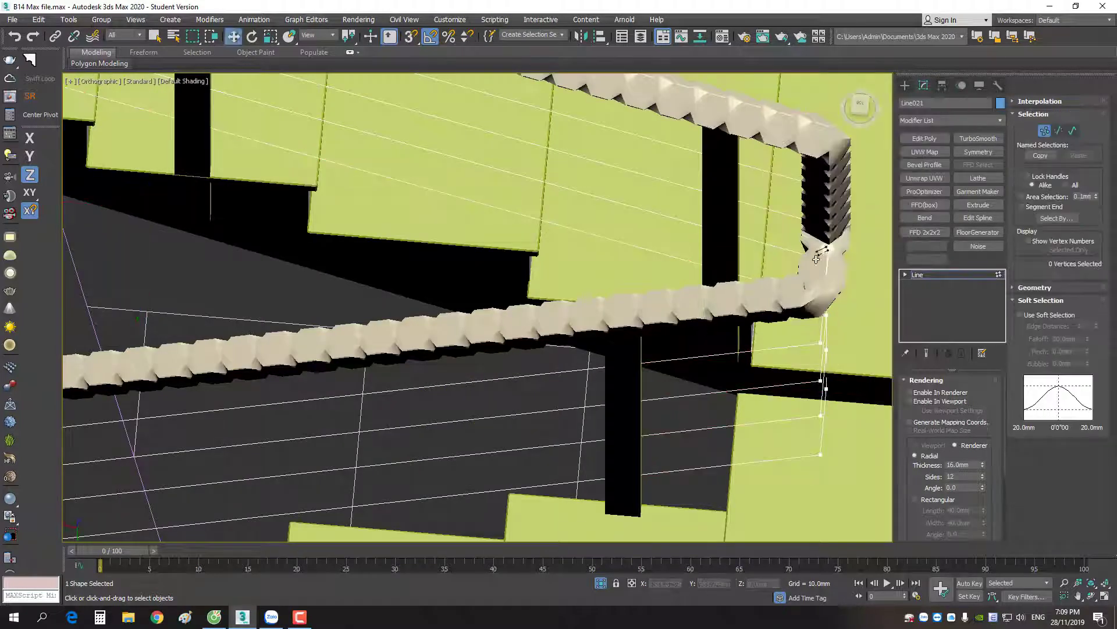
scroll(816, 259, down, 5)
key(2)
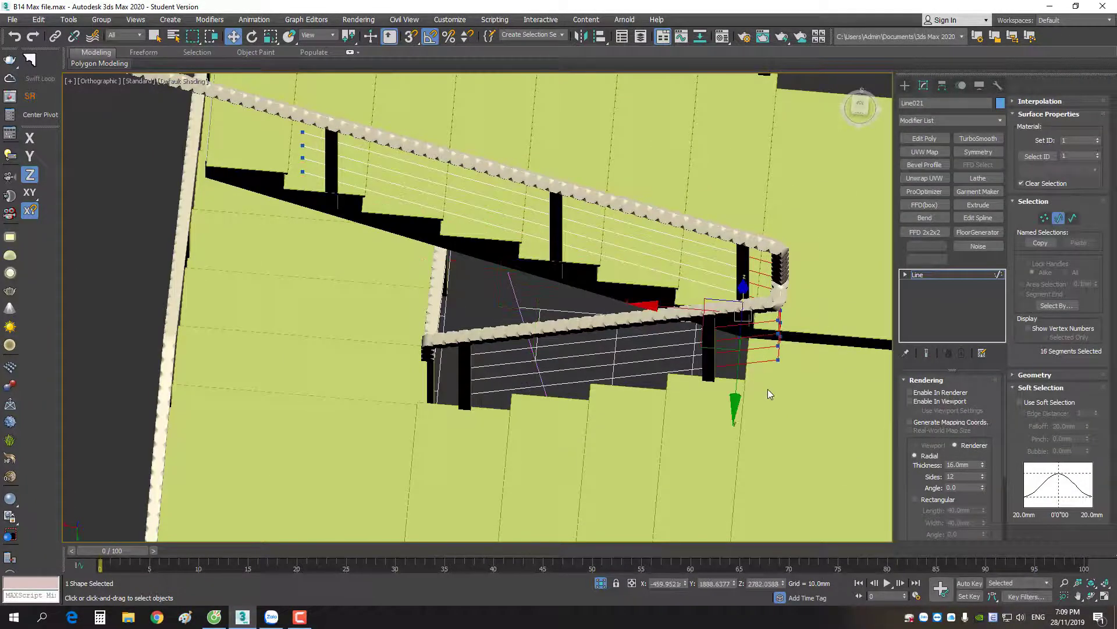
click(770, 386)
scroll(833, 345, down, 5)
mouse_move(833, 344)
alt+middle_down()
mouse_move(788, 351)
mouse_move(745, 327)
alt+middle_up()
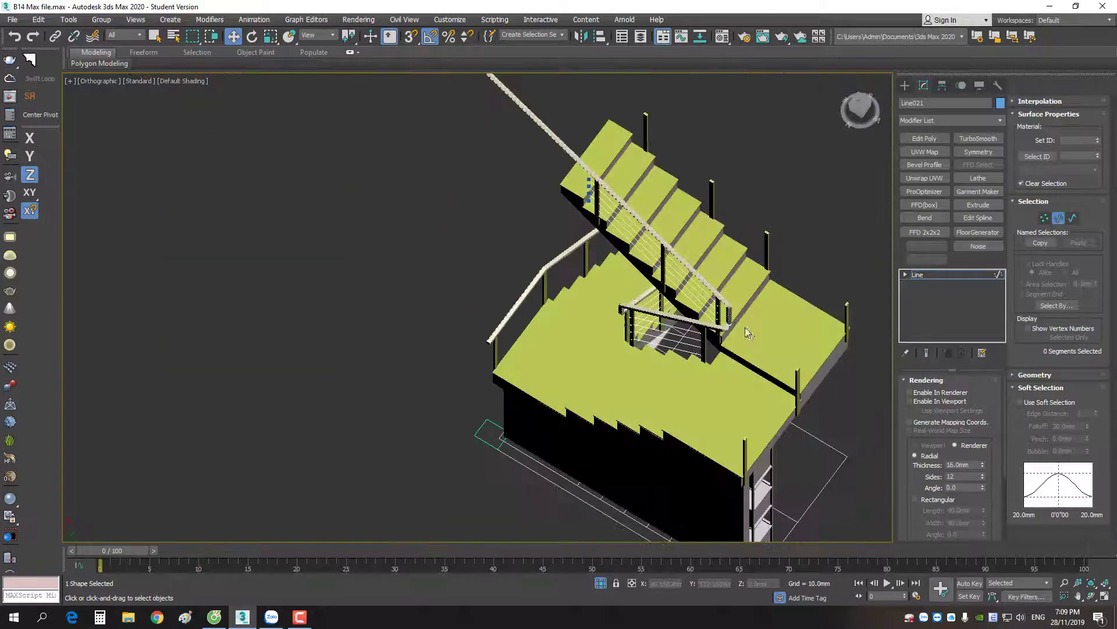
scroll(745, 327, up, 4)
click(931, 275)
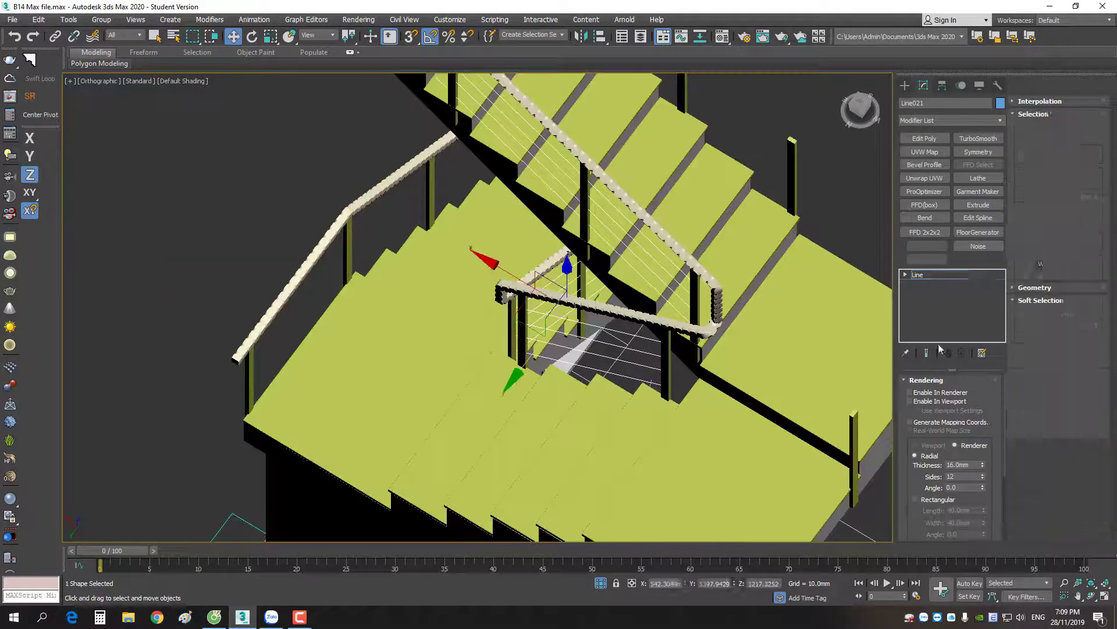
click(924, 403)
scroll(617, 270, down, 5)
alt+middle_drag(582, 262, 617, 270)
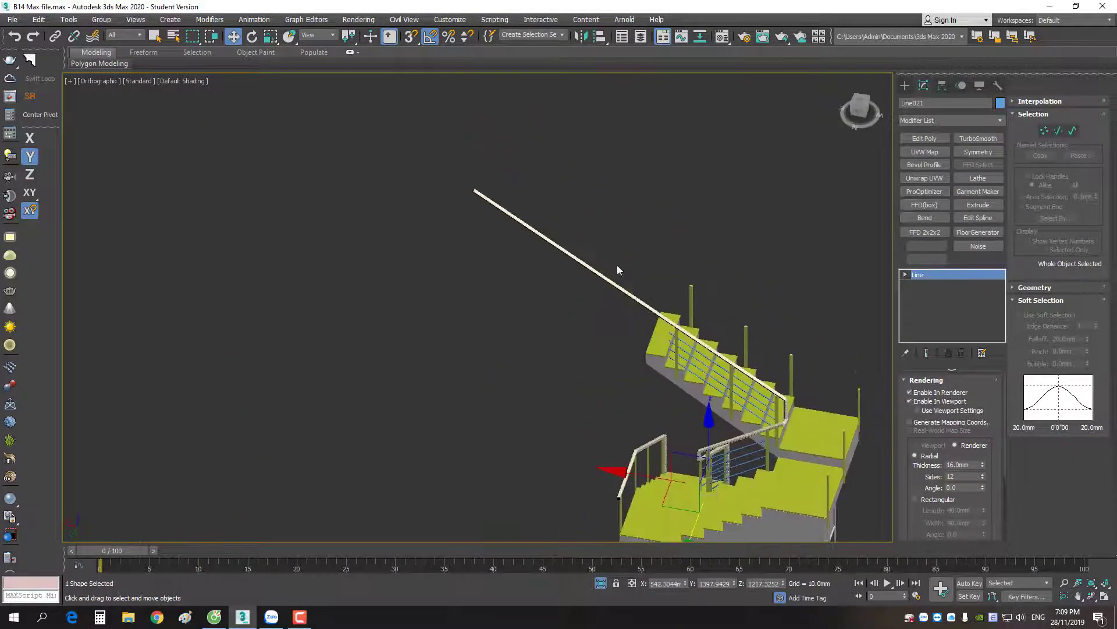
click(535, 231)
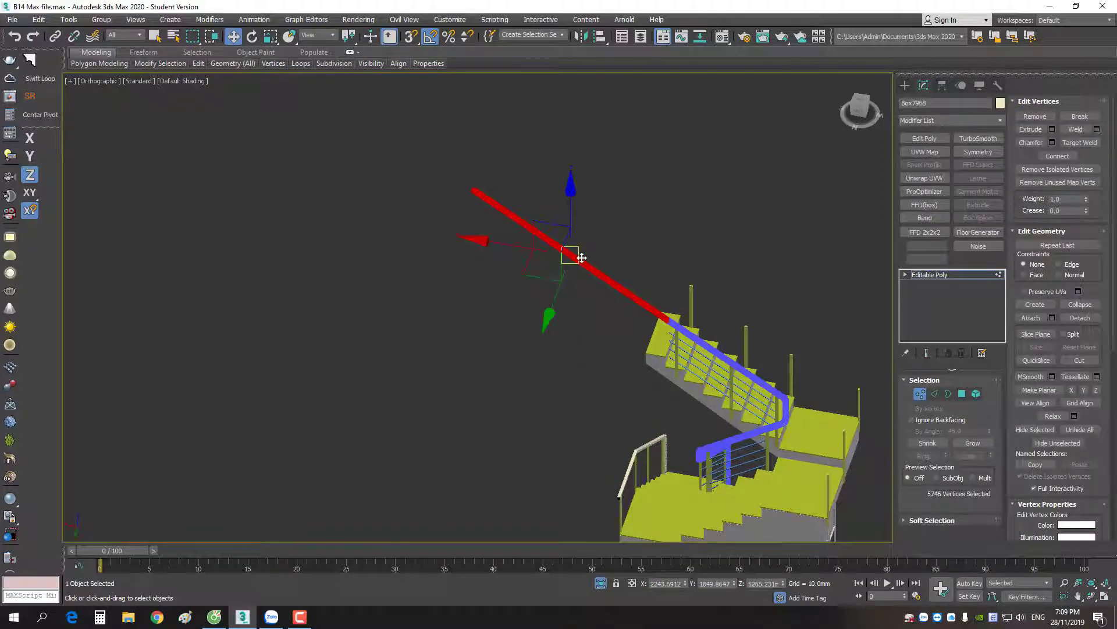
key(1)
scroll(589, 262, down, 5)
scroll(657, 346, up, 6)
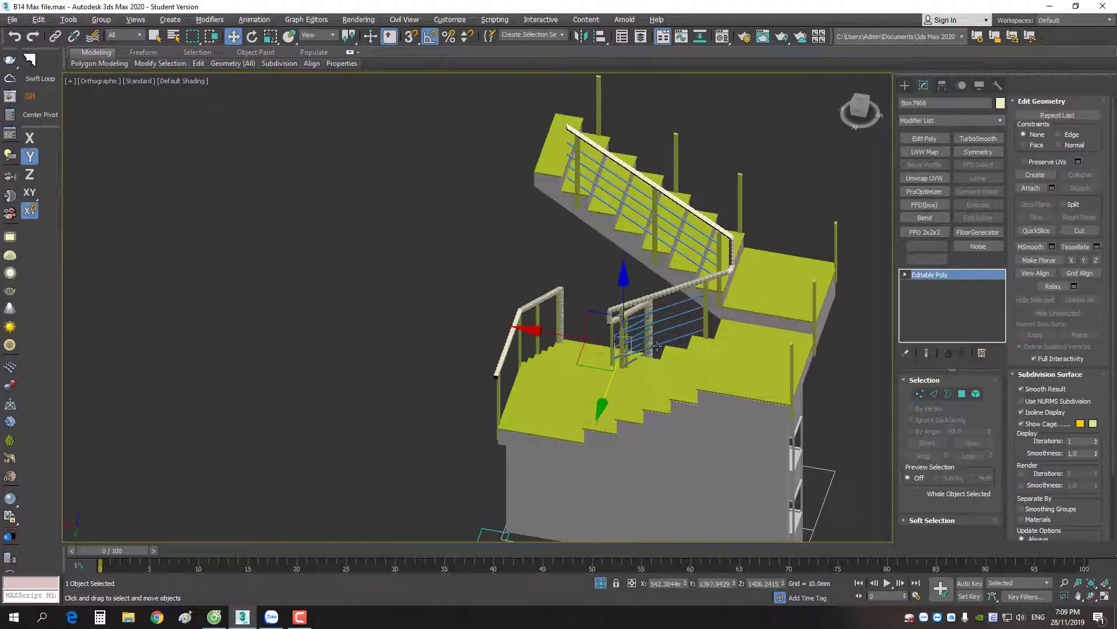
mouse_move(657, 346)
alt+middle_down()
mouse_move(776, 338)
mouse_move(713, 324)
alt+middle_up()
scroll(776, 338, up, 3)
click(809, 407)
scroll(736, 335, down, 4)
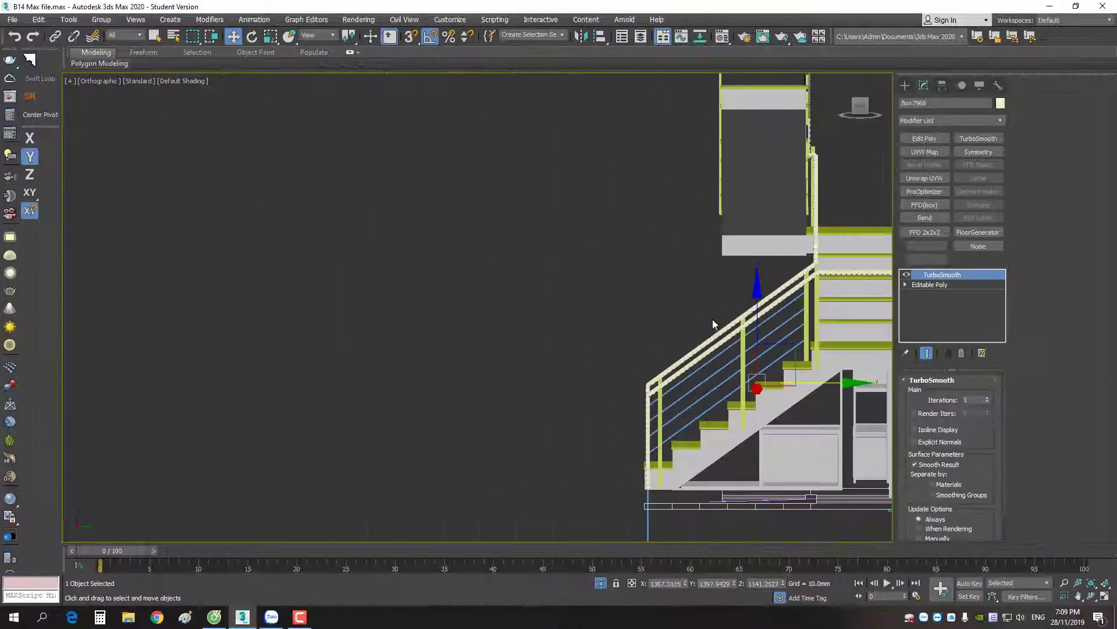
scroll(744, 348, up, 2)
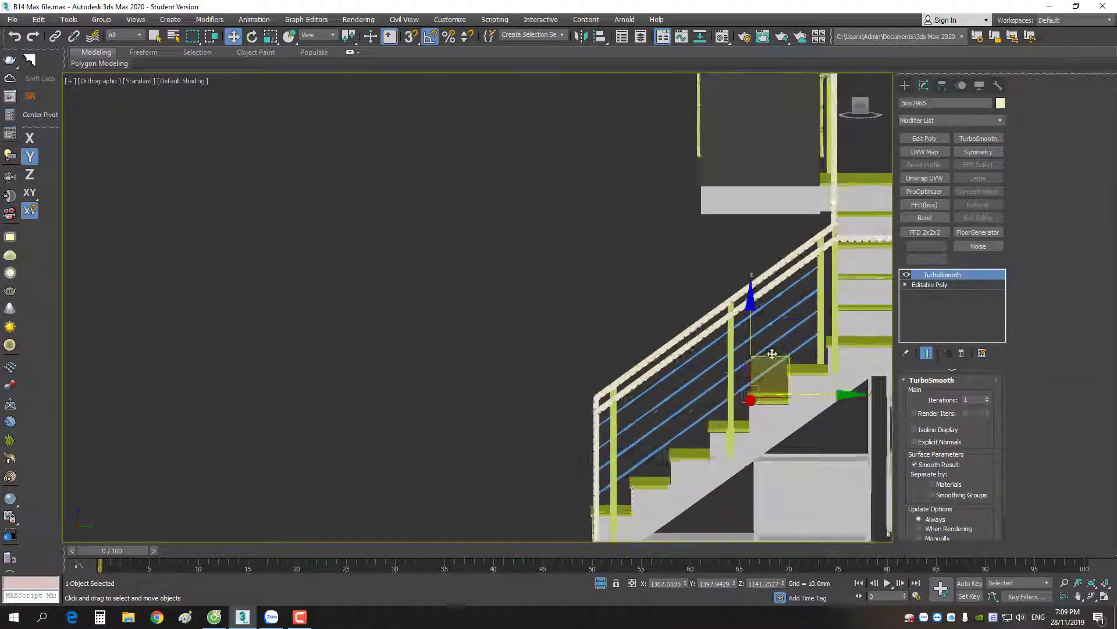
scroll(749, 349, down, 3)
mouse_move(749, 349)
alt+middle_down()
mouse_move(814, 386)
mouse_move(748, 404)
alt+middle_up()
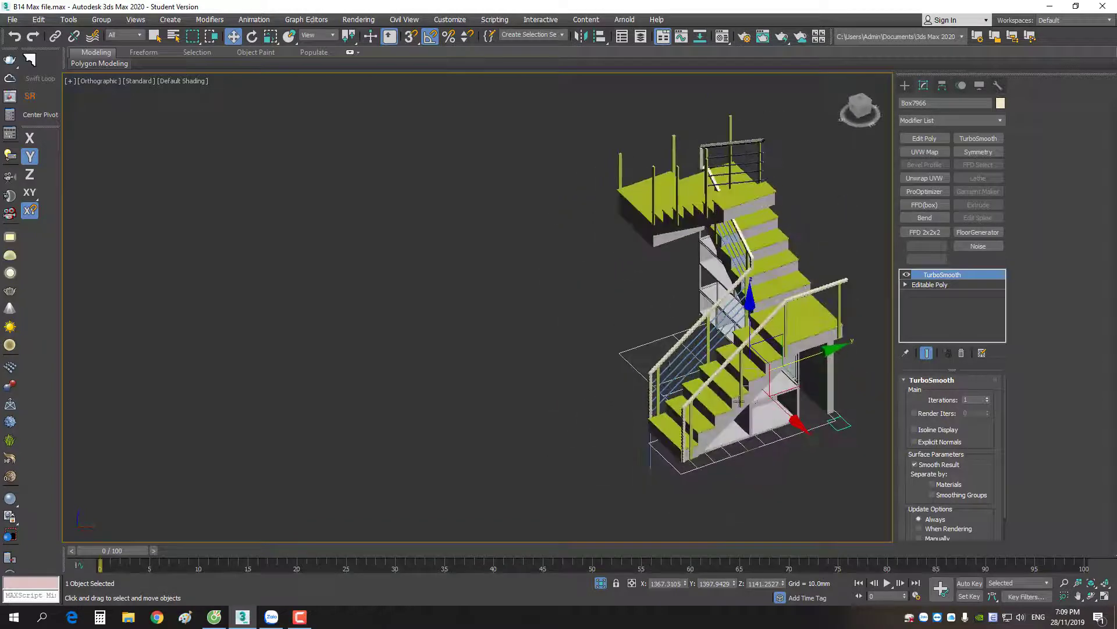
scroll(749, 404, up, 3)
scroll(748, 404, up, 3)
click(748, 405)
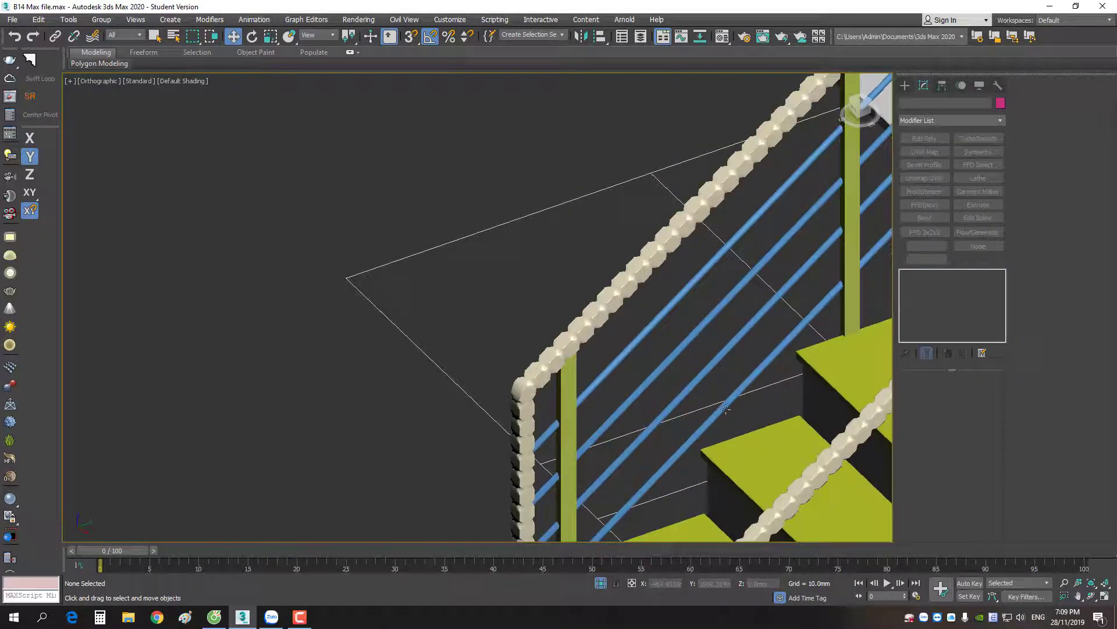
click(749, 406)
scroll(748, 406, down, 3)
scroll(642, 376, down, 3)
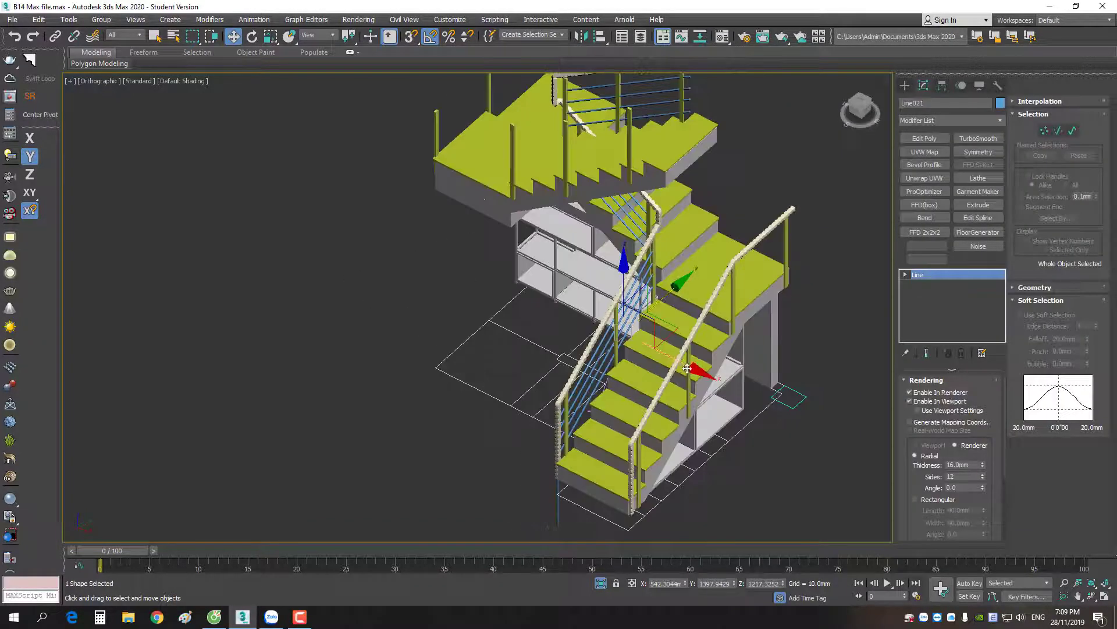
Shift-drag Line021 along X to make an independent Copy, Line022
shift+drag(701, 372, 932, 471)
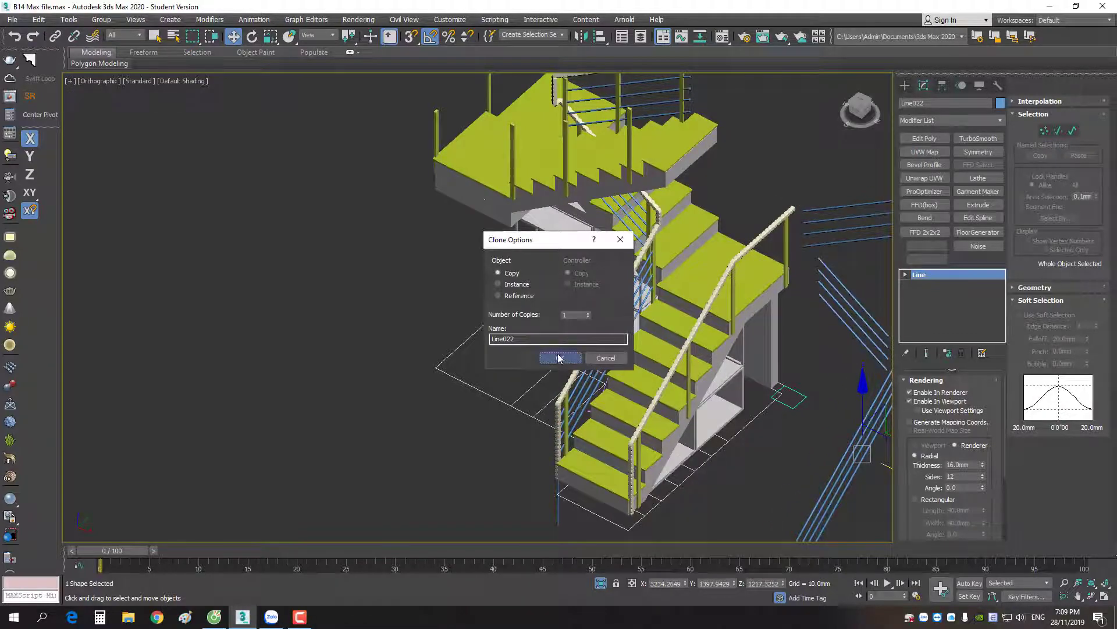
click(558, 358)
scroll(690, 420, down, 4)
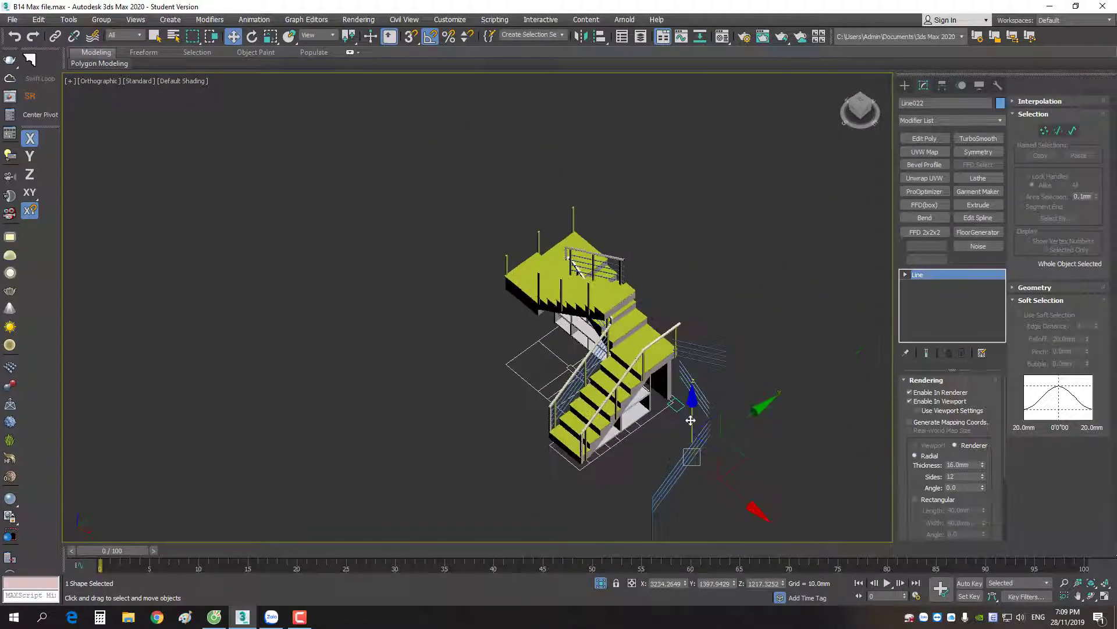
scroll(691, 421, up, 2)
Select four of Line022's segments at Segment level, then switch to Vertex level
key(2)
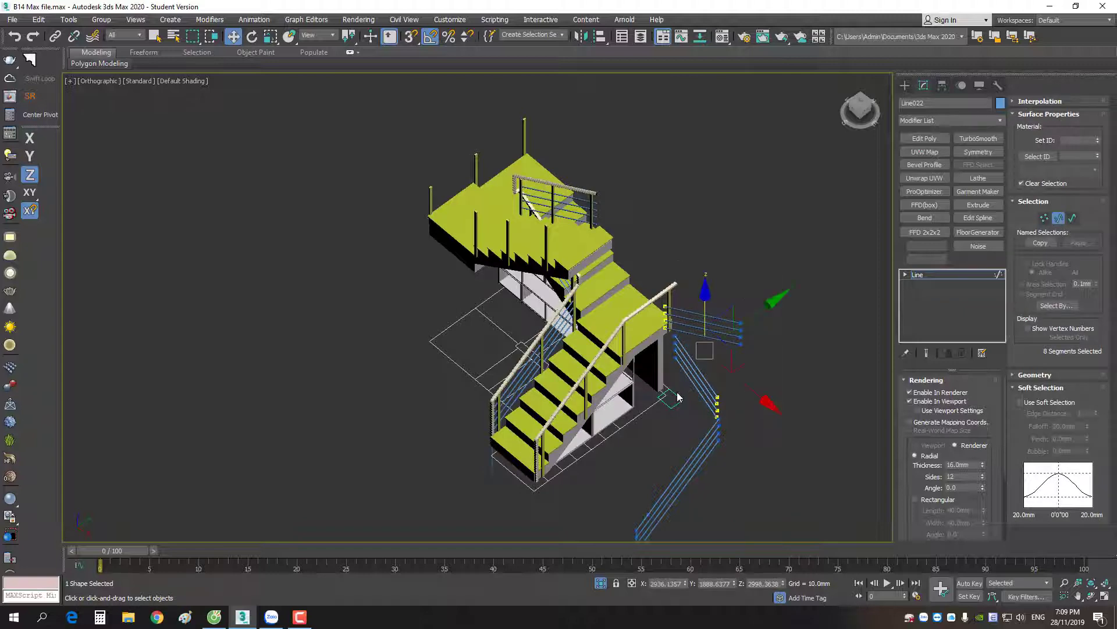
scroll(734, 362, down, 2)
scroll(684, 508, up, 5)
mouse_move(683, 508)
middle_down()
mouse_move(690, 399)
mouse_move(625, 443)
middle_up()
key(1)
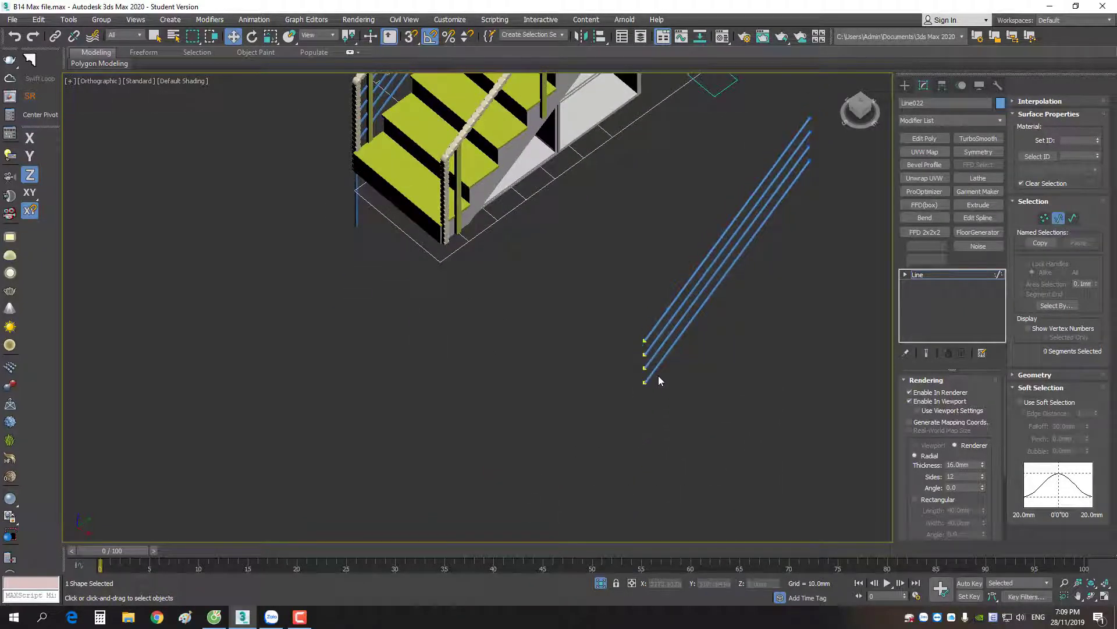
scroll(669, 349, down, 3)
middle_drag(693, 310, 697, 396)
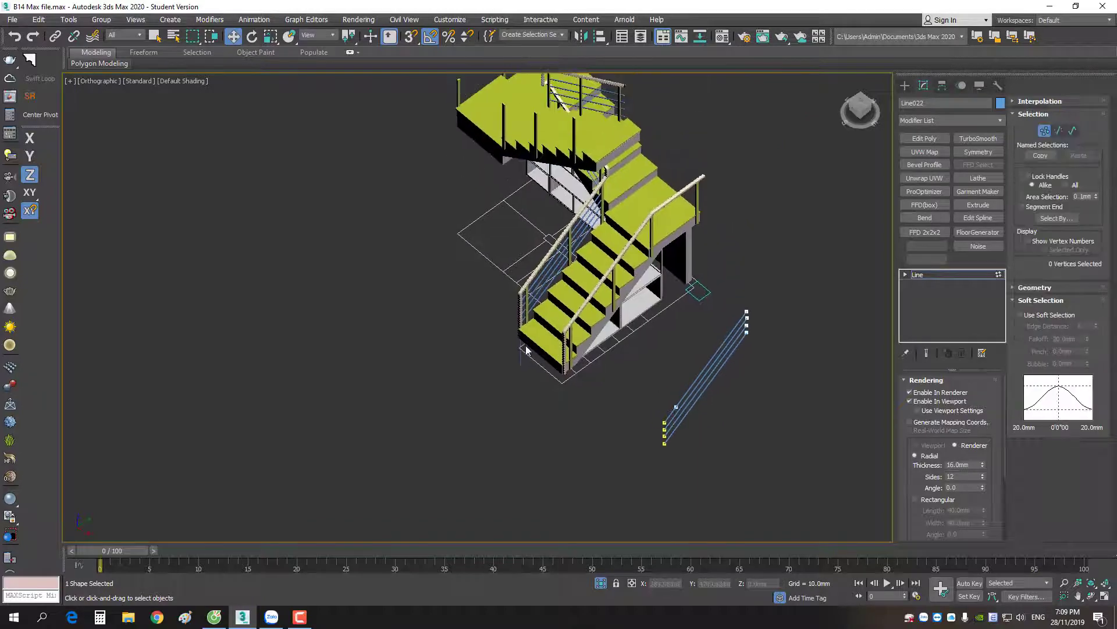
scroll(526, 349, up, 5)
Exit Line022's sub-object editing and reselect Line021 at Segment level
key(1)
key(ctrl+z)
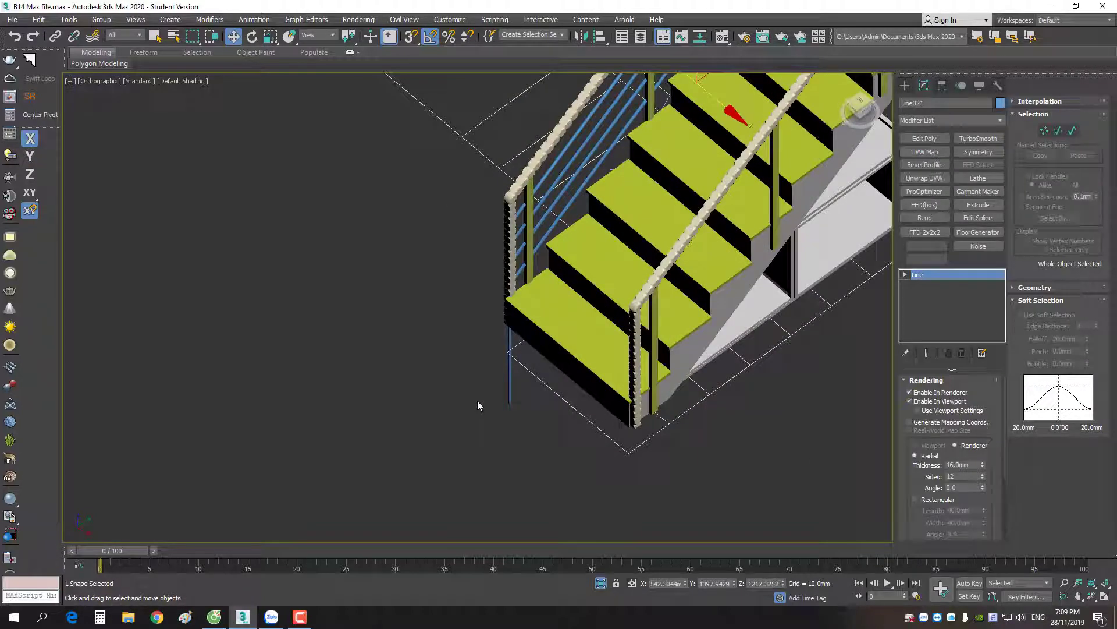
key(2)
scroll(467, 376, down, 5)
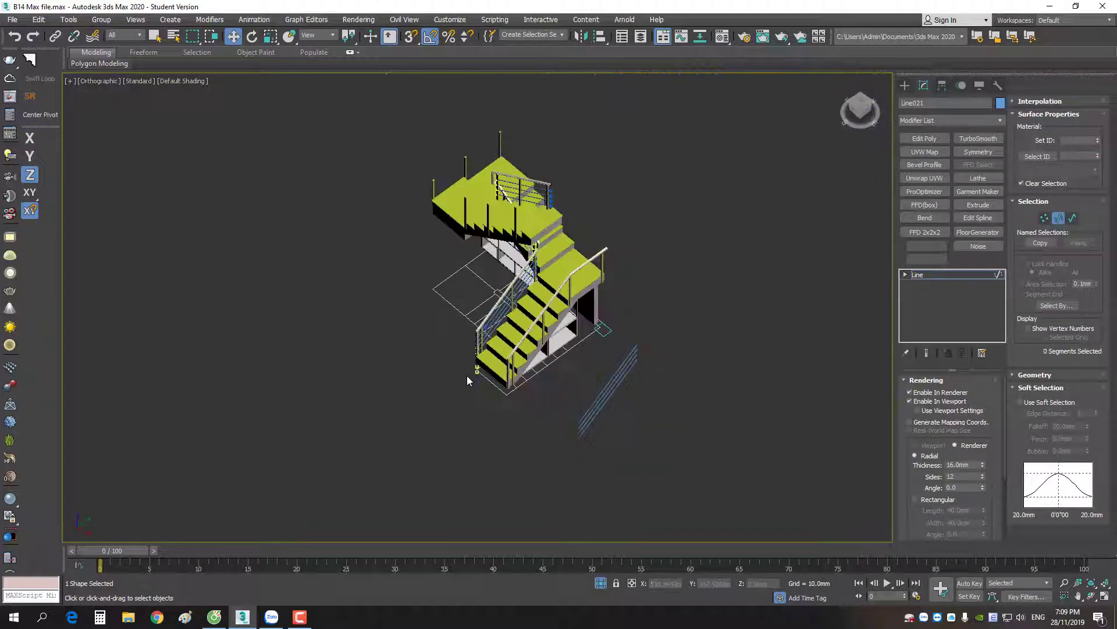
scroll(467, 377, up, 3)
scroll(494, 355, up, 3)
Select Line021's open spline, show it as a thin line, and view it in wireframe
key(3)
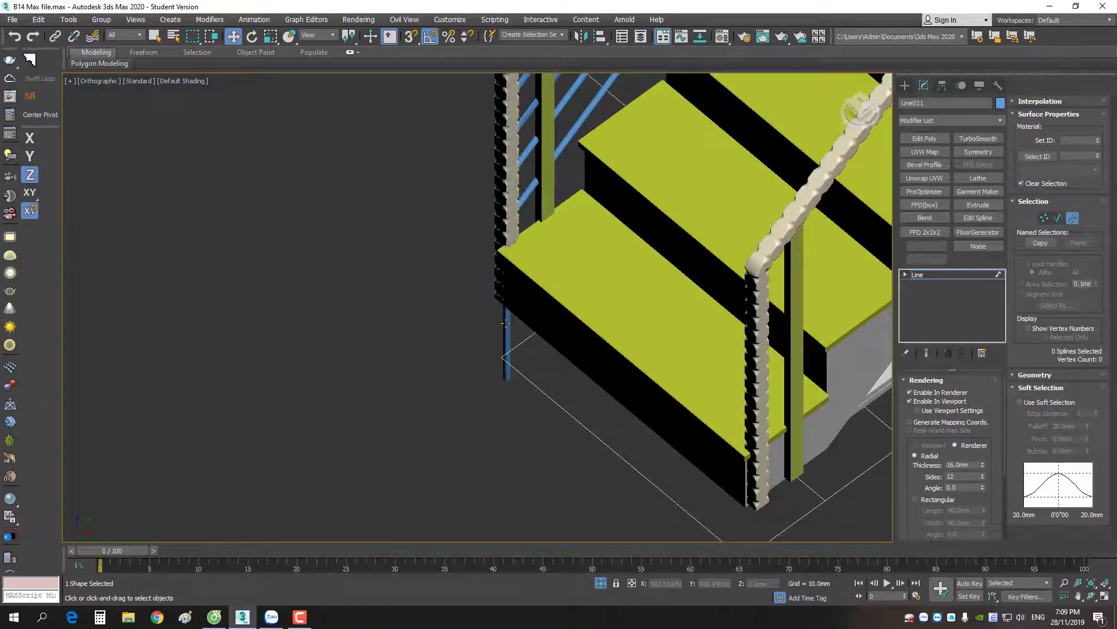
click(506, 323)
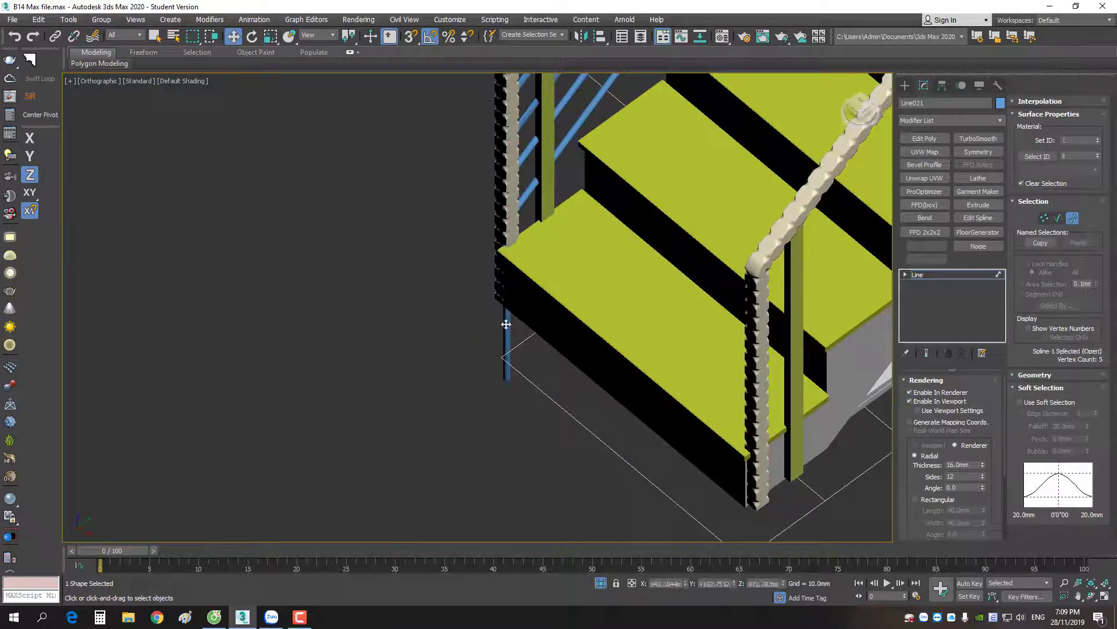
click(933, 403)
middle_drag(581, 393, 629, 485)
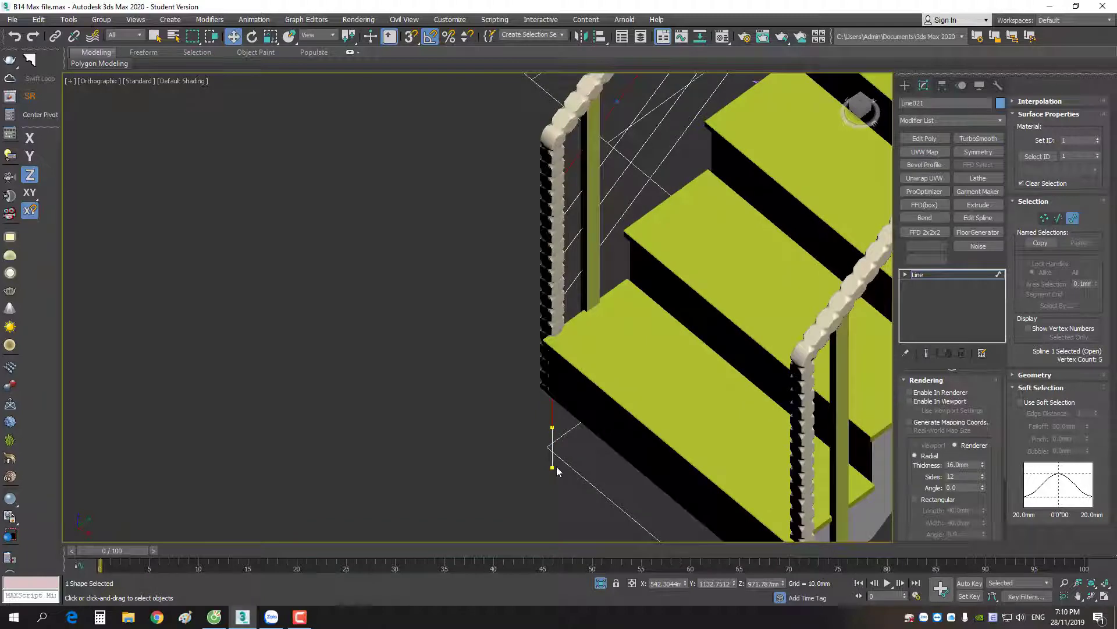
scroll(557, 472, down, 4)
scroll(506, 339, down, 1)
scroll(554, 323, up, 4)
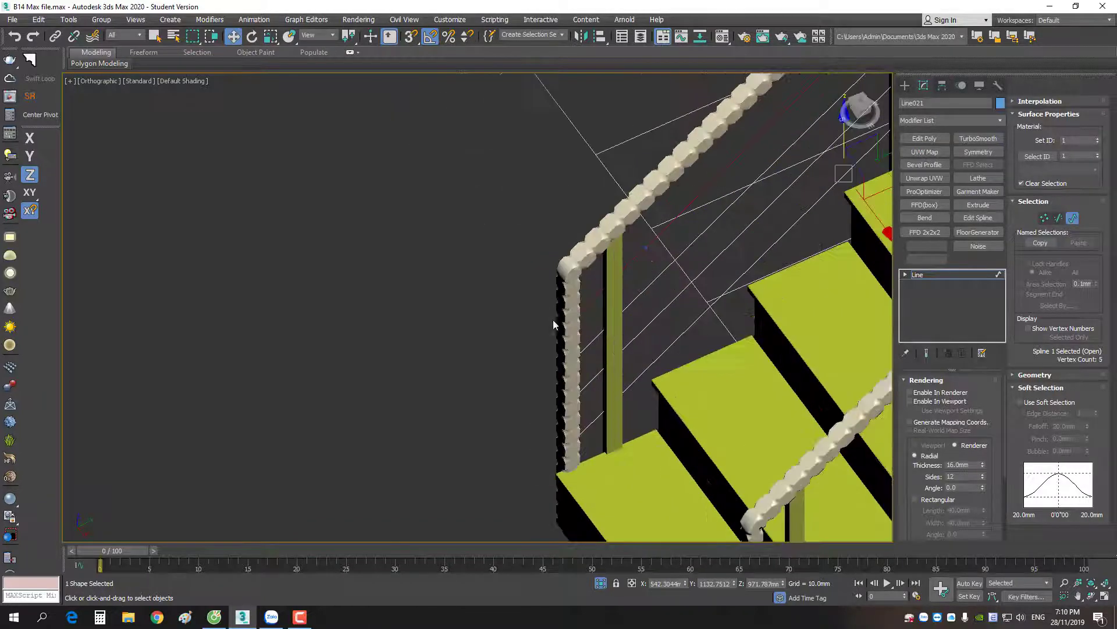
scroll(581, 330, up, 2)
key(F3)
scroll(580, 330, up, 2)
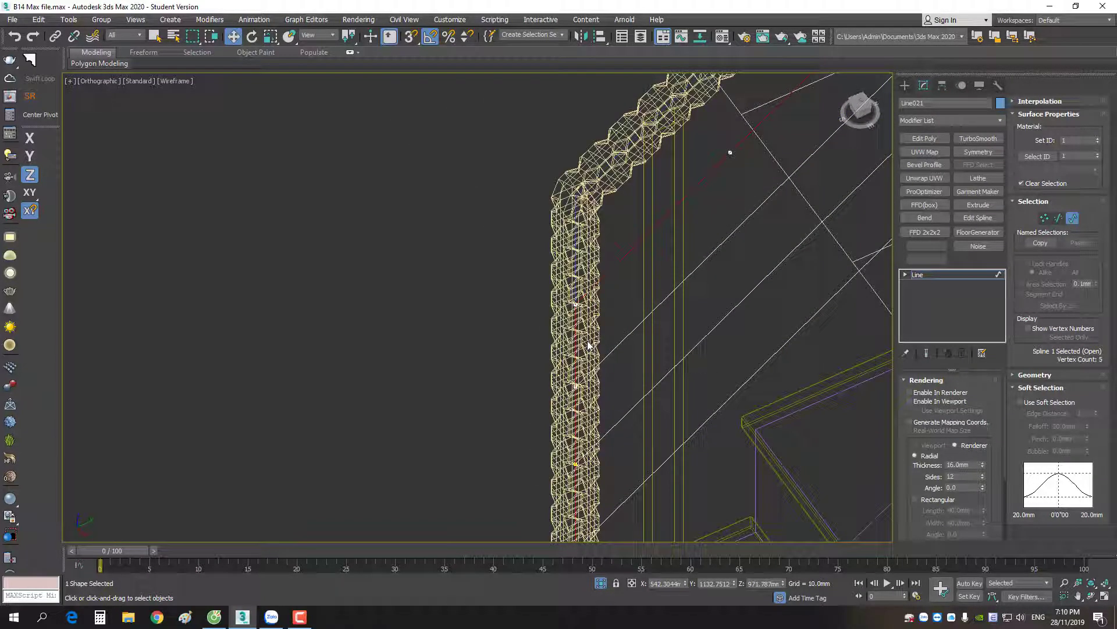
Inspect the lower-flight cable segments at Segment level, then return to shaded display
key(2)
click(577, 349)
alt+middle_drag(576, 349, 568, 361)
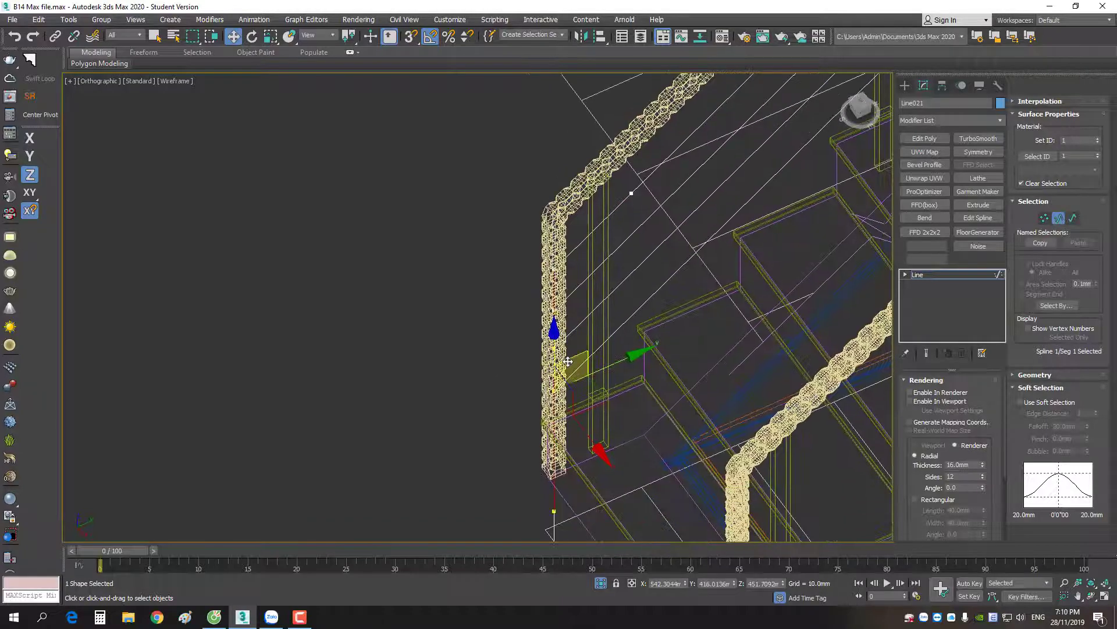
click(604, 437)
scroll(612, 493, down, 3)
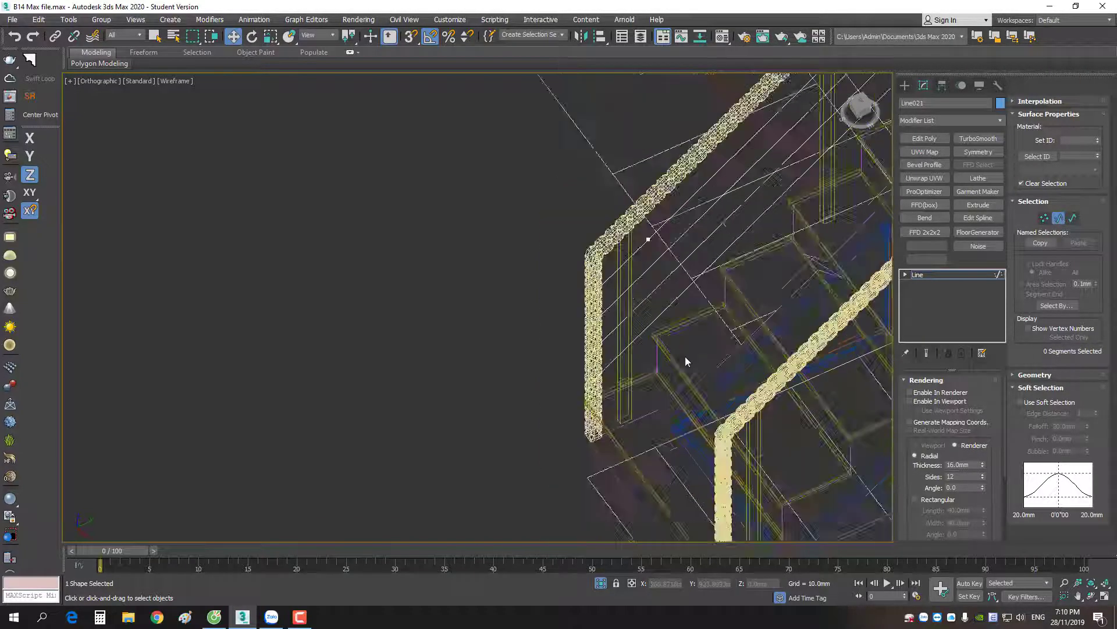
key(F3)
scroll(564, 383, down, 3)
click(554, 384)
scroll(554, 384, up, 3)
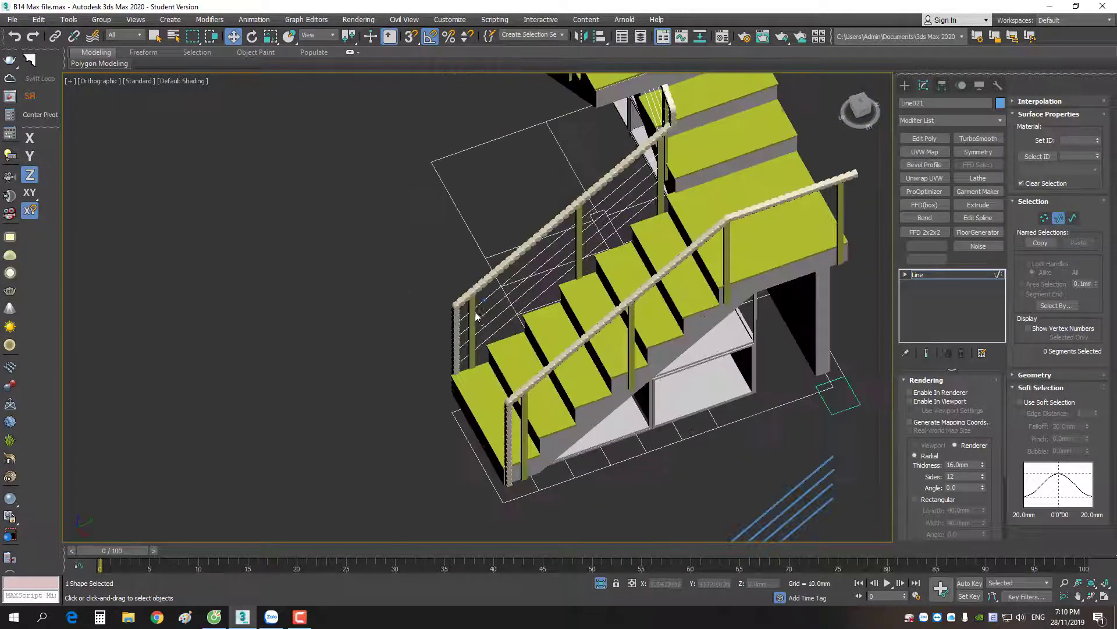
scroll(492, 305, up, 4)
Re-enable rendering so Line021 shows as 16 mm blue tubes again, at Vertex level
key(1)
click(930, 402)
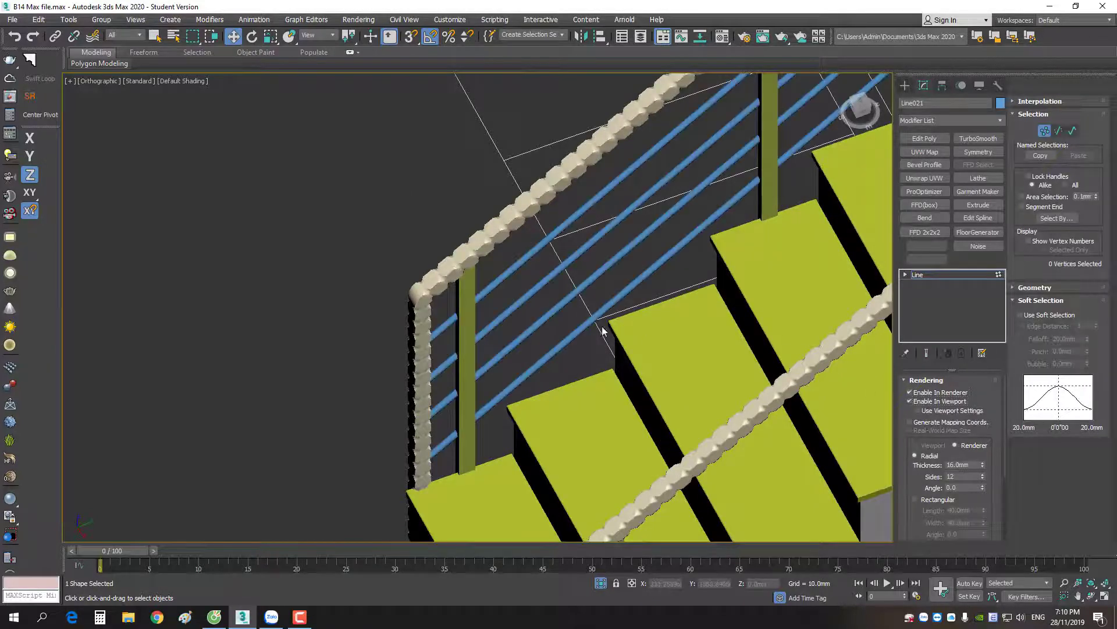
scroll(601, 327, down, 4)
scroll(641, 327, down, 2)
scroll(641, 326, up, 2)
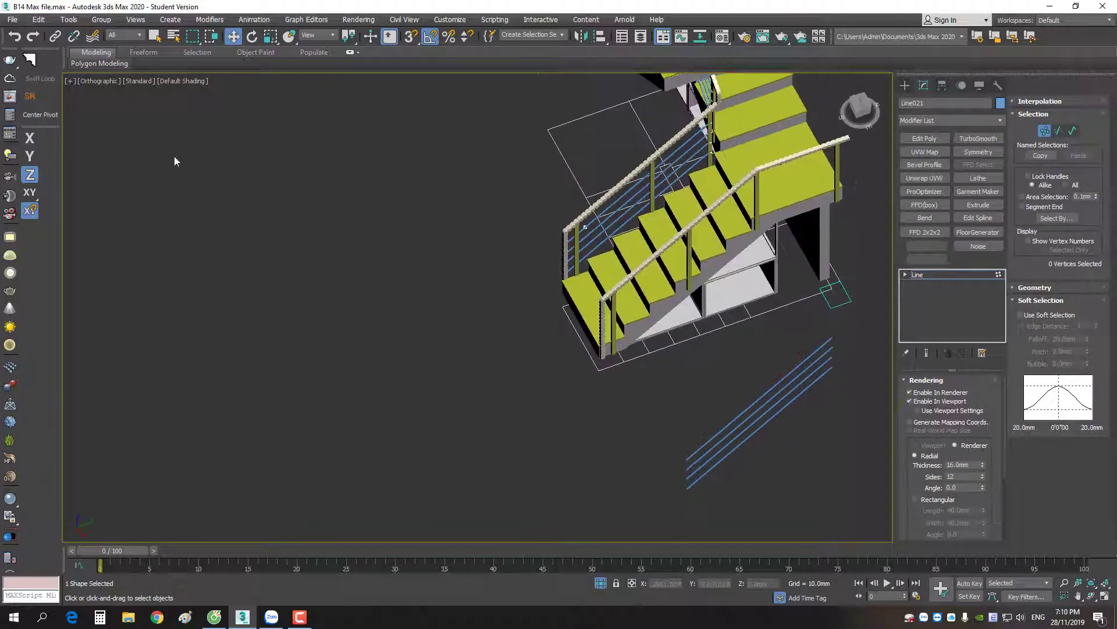
Select Line022, center its pivot, and move it up onto the staircase
key(1)
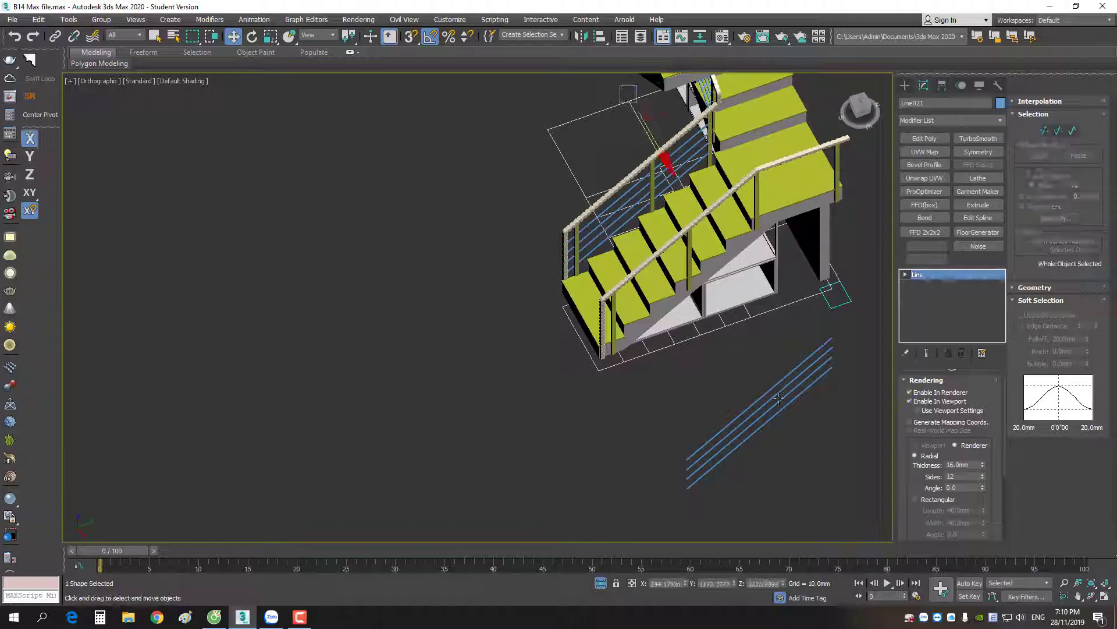
click(780, 398)
click(46, 114)
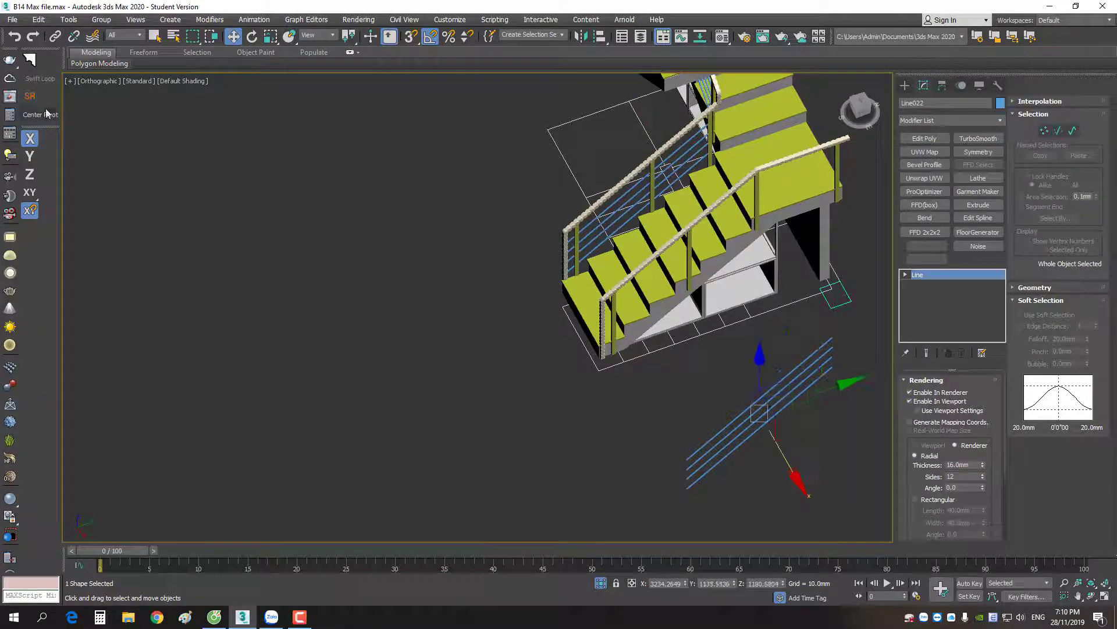
drag(795, 468, 694, 339)
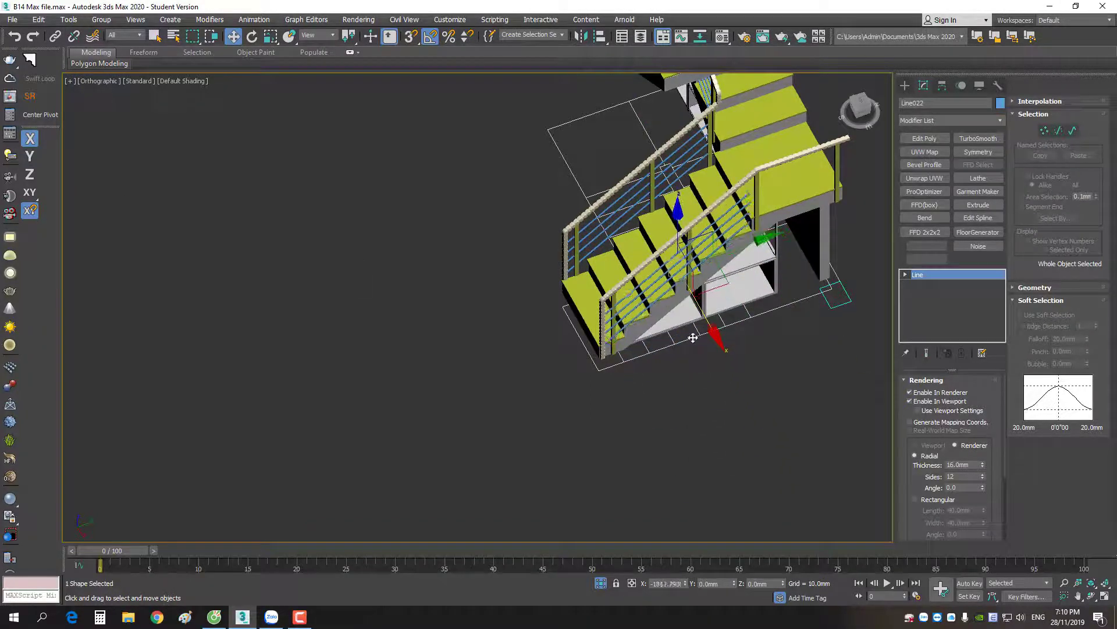
Check Line022's placement in the wireframe Front view, then orbit back to shaded 3D
key(f)
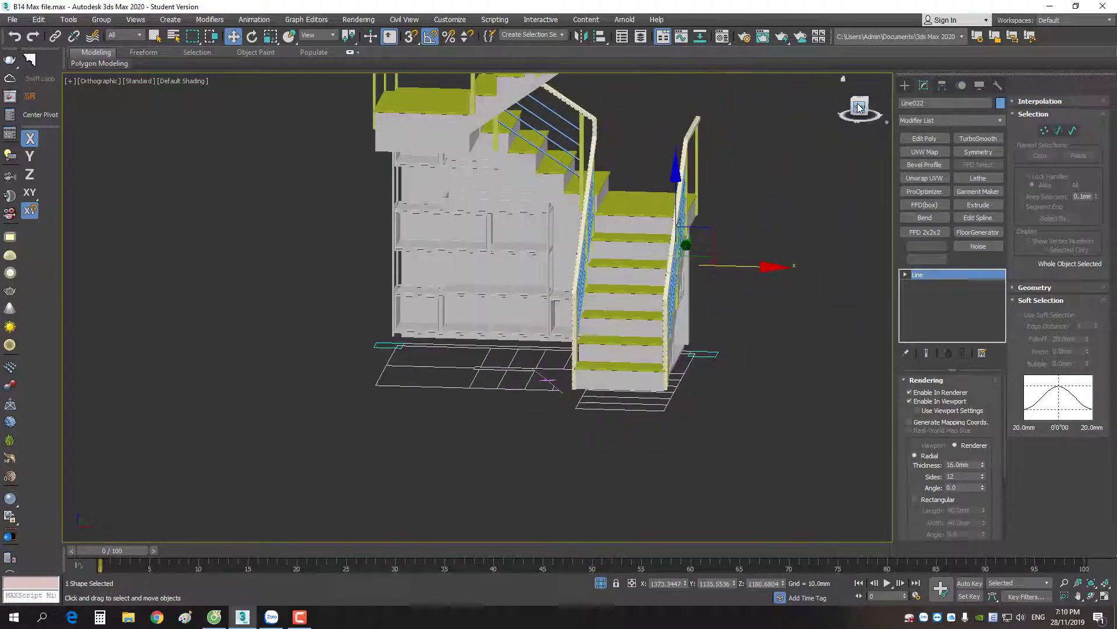
scroll(809, 165, up, 1)
key(F3)
scroll(675, 290, up, 10)
scroll(710, 209, up, 2)
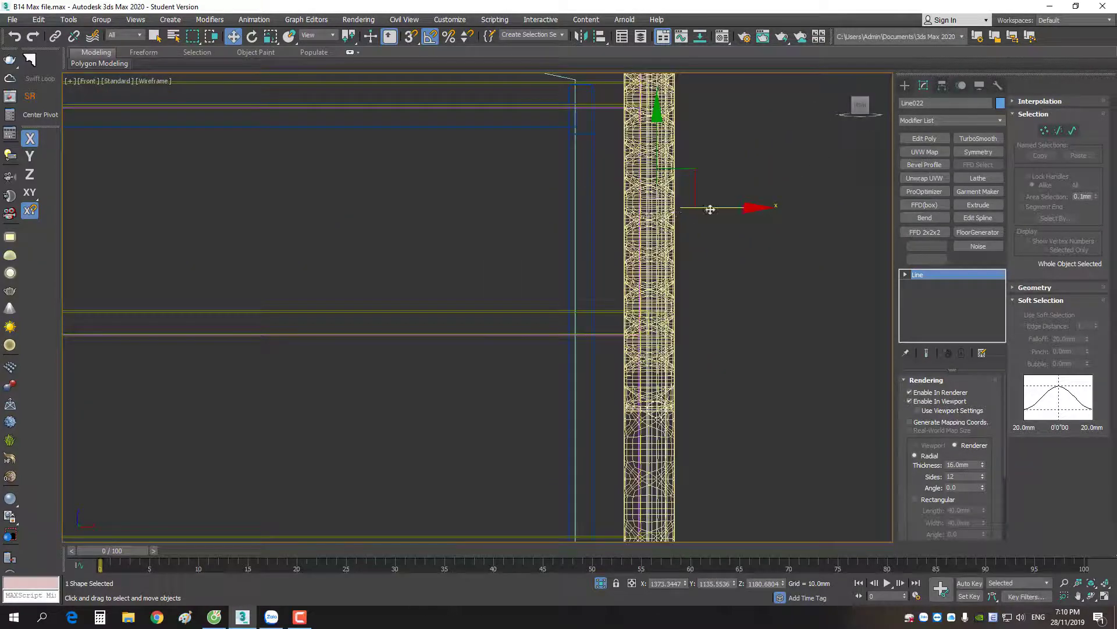
scroll(716, 211, down, 4)
mouse_move(716, 211)
alt+middle_down()
mouse_move(661, 374)
mouse_move(476, 394)
mouse_move(611, 374)
alt+middle_up()
key(F3)
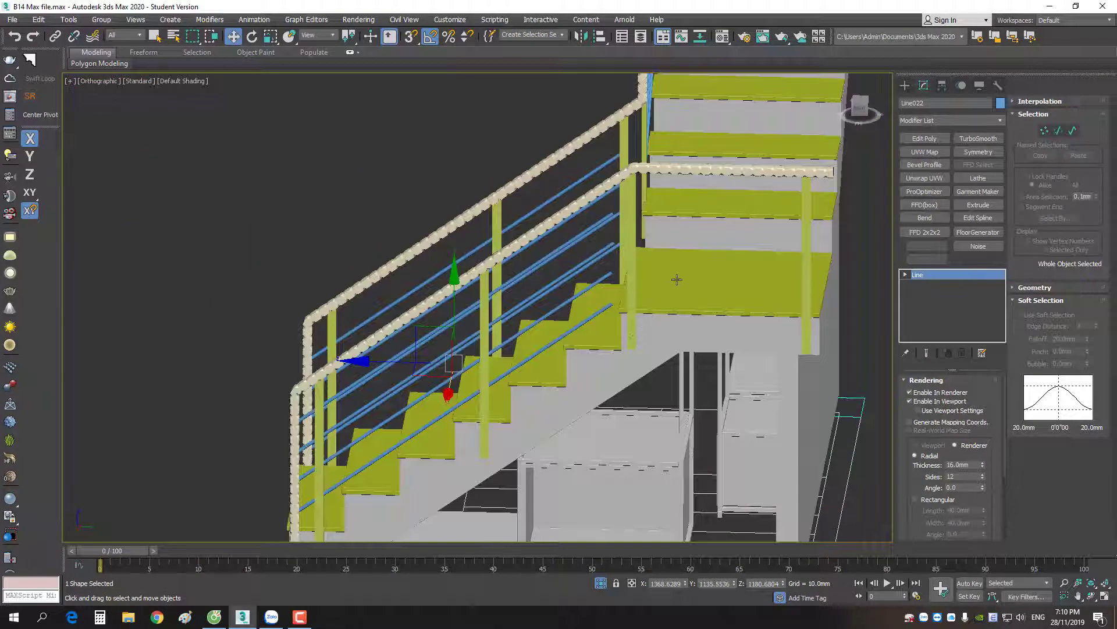
mouse_move(674, 275)
alt+middle_down()
mouse_move(697, 245)
mouse_move(625, 222)
mouse_move(658, 293)
mouse_move(625, 285)
alt+middle_up()
At Vertex level, select the five cable end vertices at the landing
key(1)
drag(664, 274, 592, 191)
alt+middle_drag(592, 191, 706, 211)
click(862, 107)
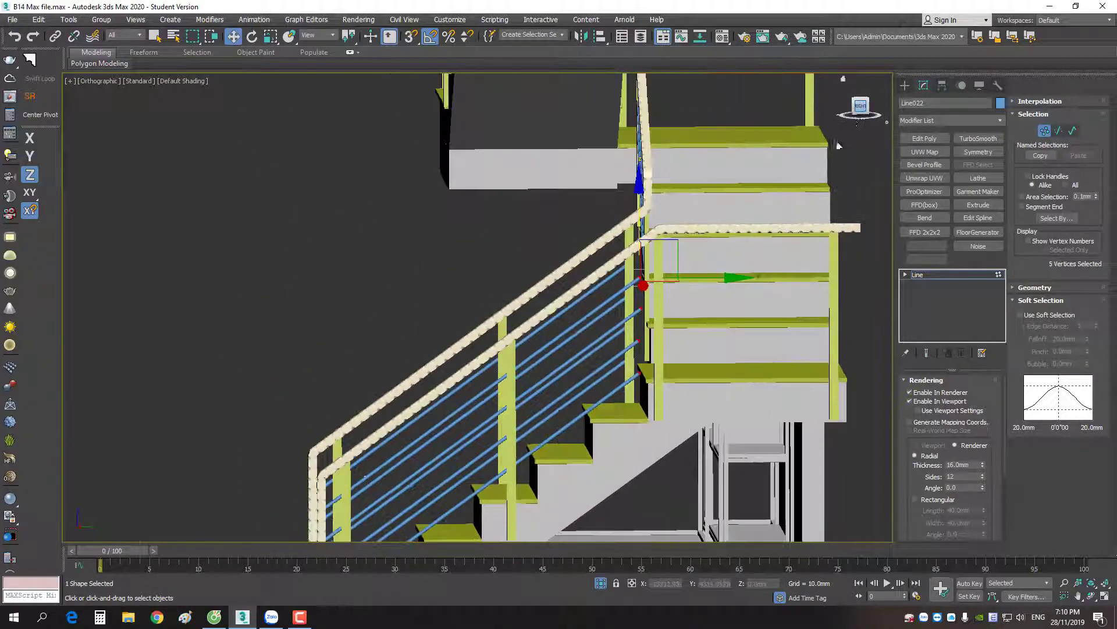
In wireframe, nudge the five cable end vertices toward the landing
middle_drag(652, 271, 693, 330)
scroll(693, 330, up, 2)
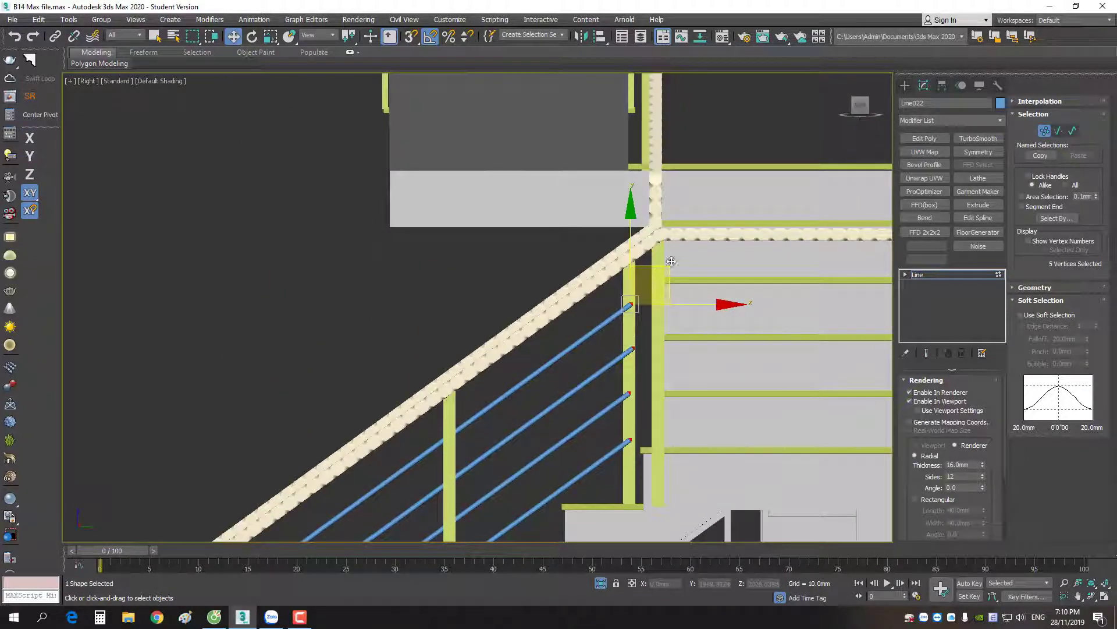
drag(671, 261, 690, 249)
scroll(641, 286, up, 2)
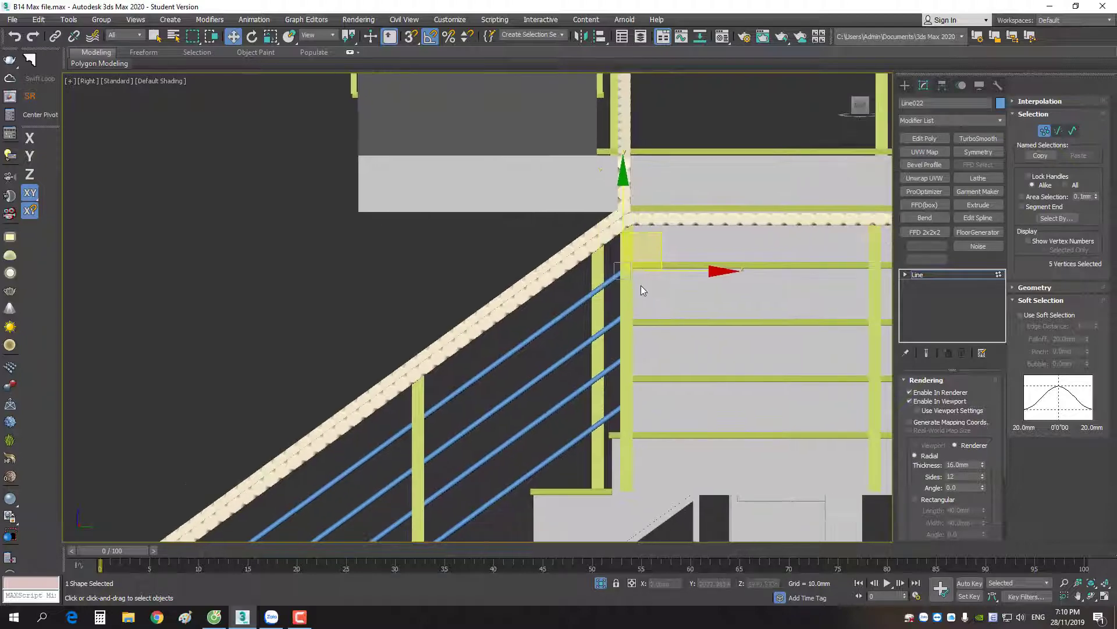
scroll(641, 286, up, 2)
key(F3)
drag(623, 281, 627, 278)
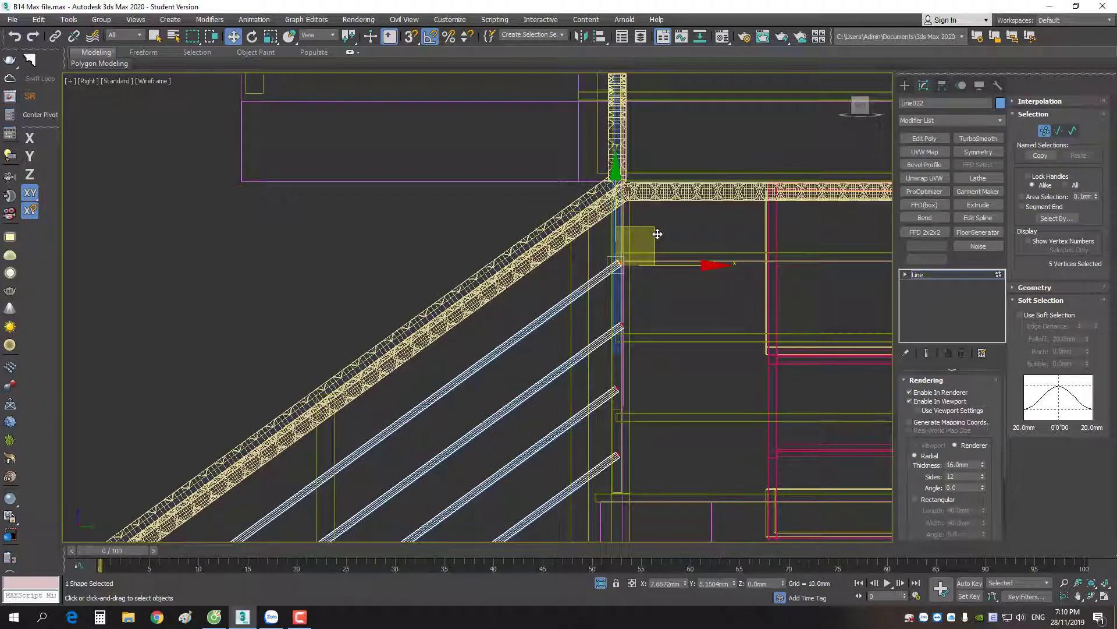
Apply Connect to the cable end vertices, then undo it
right_click(749, 220)
click(717, 265)
scroll(633, 260, up, 3)
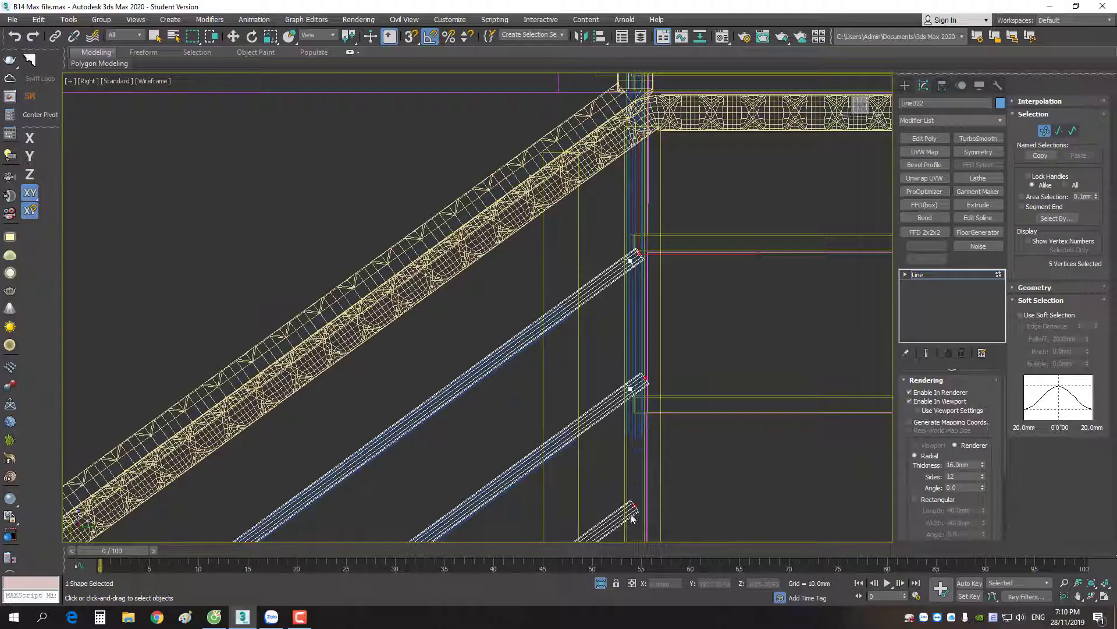
scroll(630, 511, down, 5)
scroll(633, 478, up, 6)
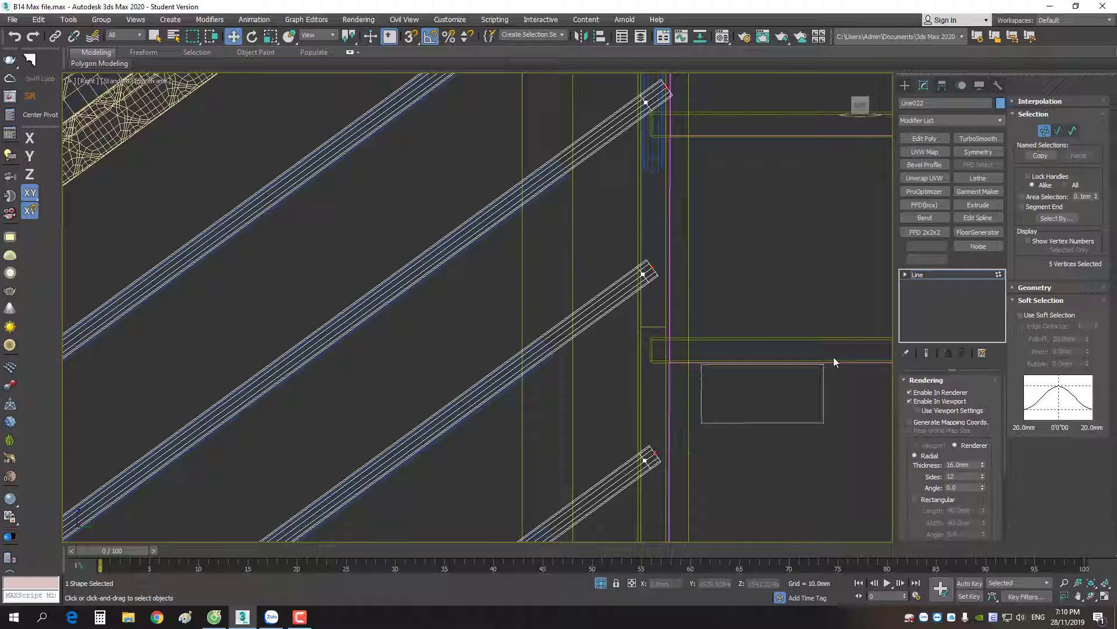
key(ctrl+z)
scroll(592, 302, down, 6)
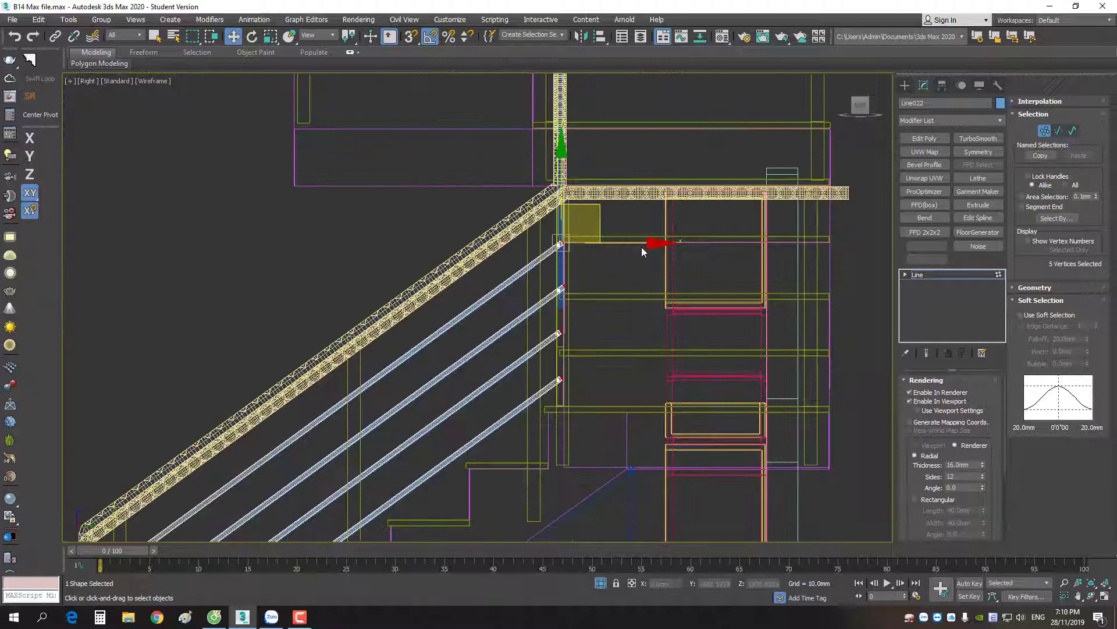
Extend the five cable ends along X across the landing, lowering them slightly in Y
drag(642, 247, 818, 248)
scroll(842, 255, up, 2)
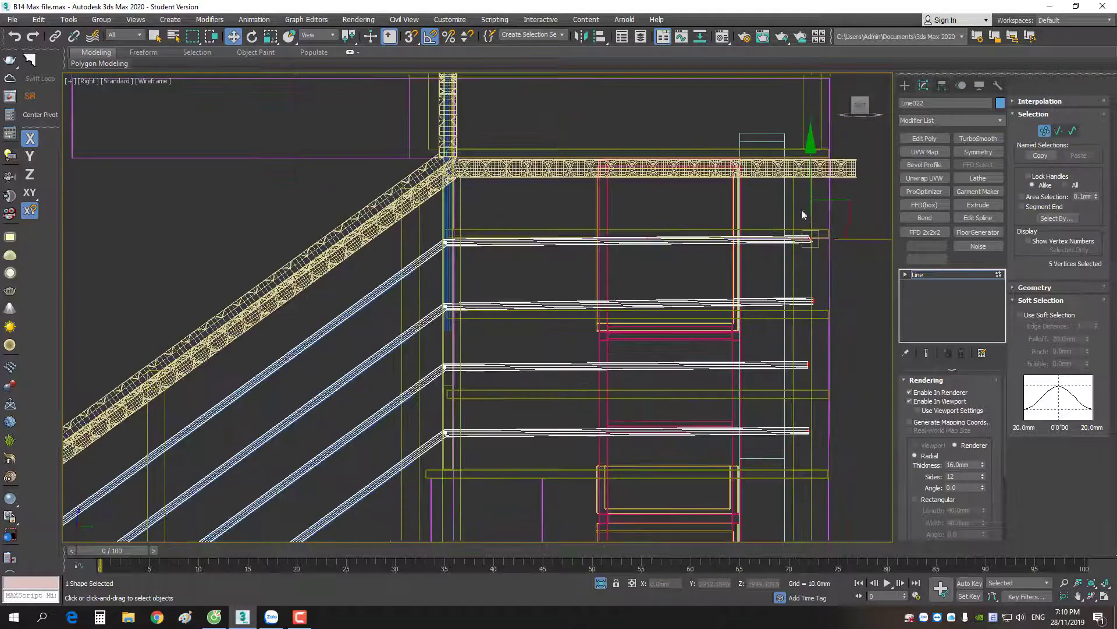
key(F6)
drag(809, 200, 813, 208)
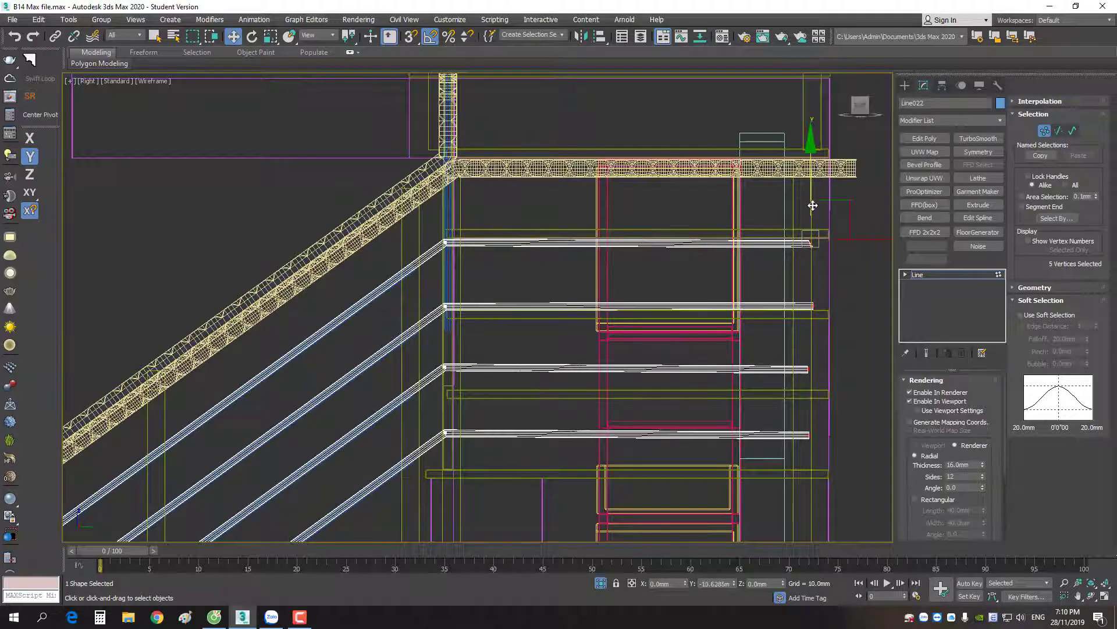
middle_drag(850, 232, 763, 260)
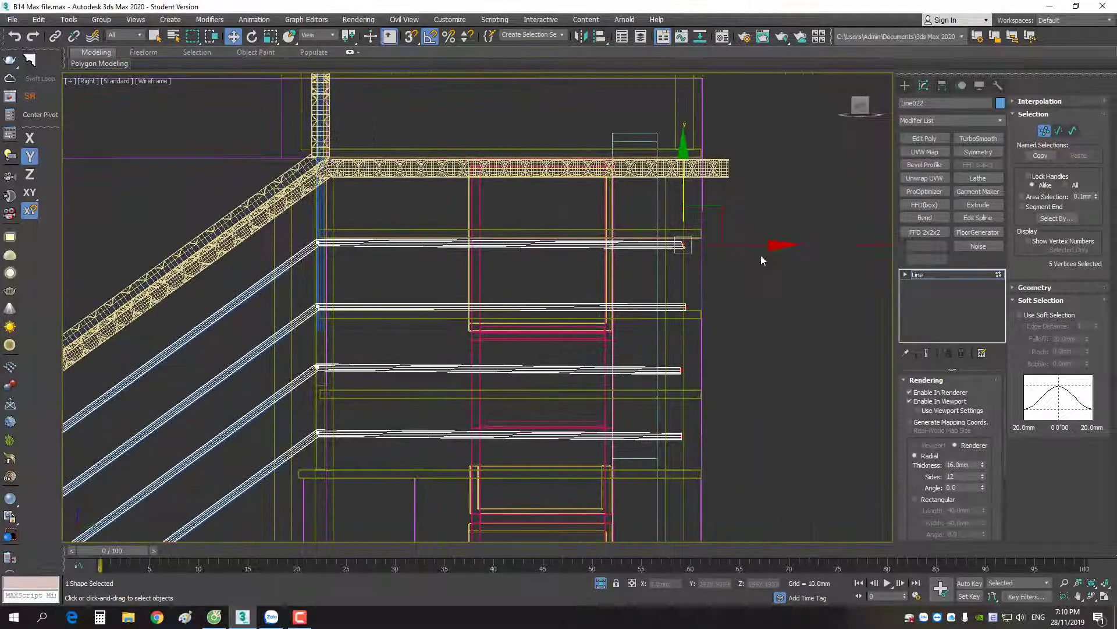
Restore solid shading, view the whole staircase in 3D, and exit Vertex level
key(F5)
key(F3)
scroll(766, 291, down, 4)
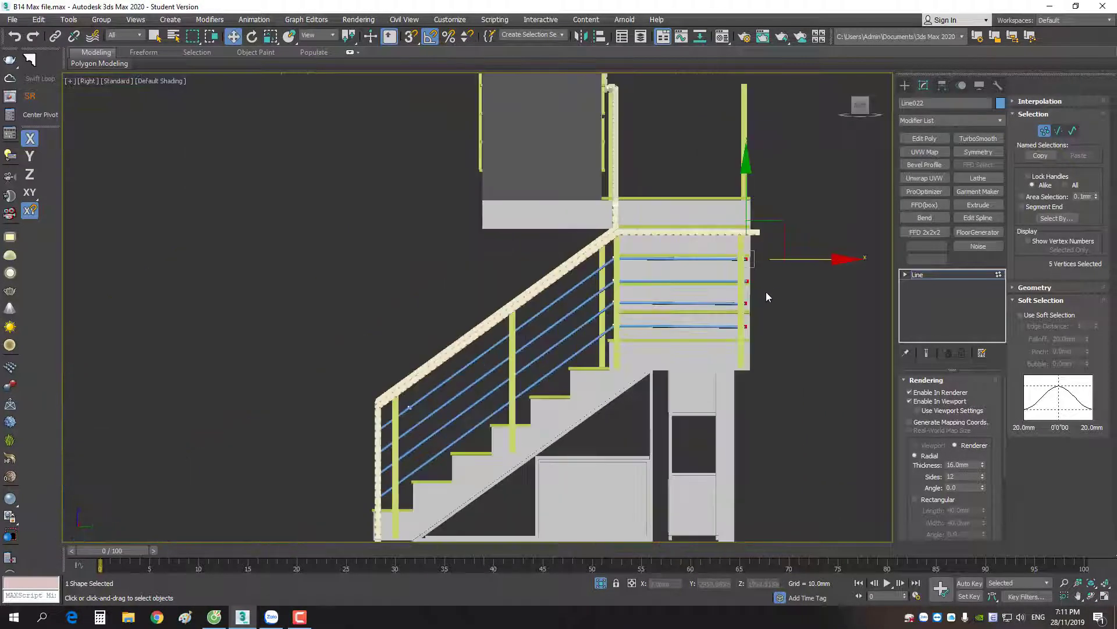
scroll(738, 276, up, 2)
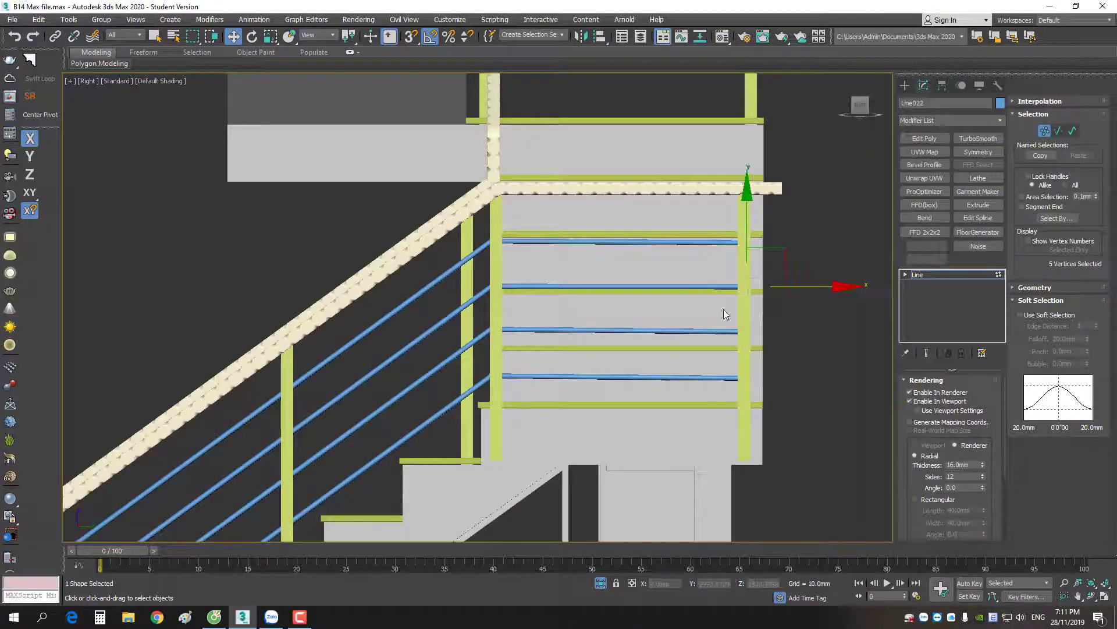
alt+middle_drag(724, 309, 774, 362)
key(1)
scroll(637, 358, down, 5)
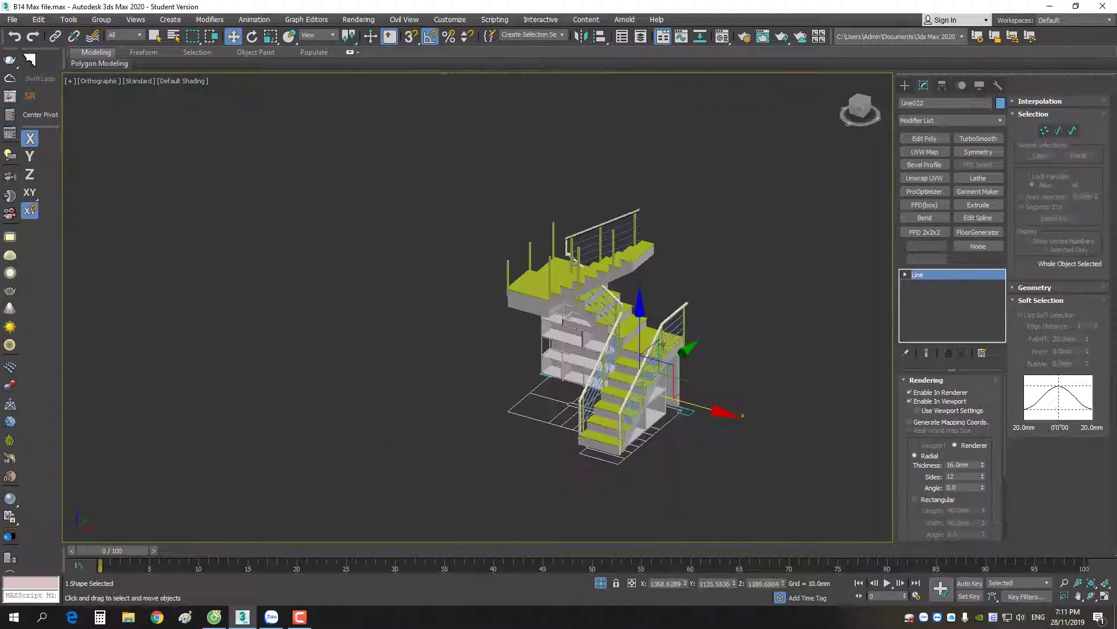
mouse_move(614, 359)
alt+middle_down()
mouse_move(599, 366)
mouse_move(630, 375)
mouse_move(631, 312)
mouse_move(542, 345)
mouse_move(702, 333)
alt+middle_up()
scroll(630, 375, up, 4)
scroll(630, 312, up, 4)
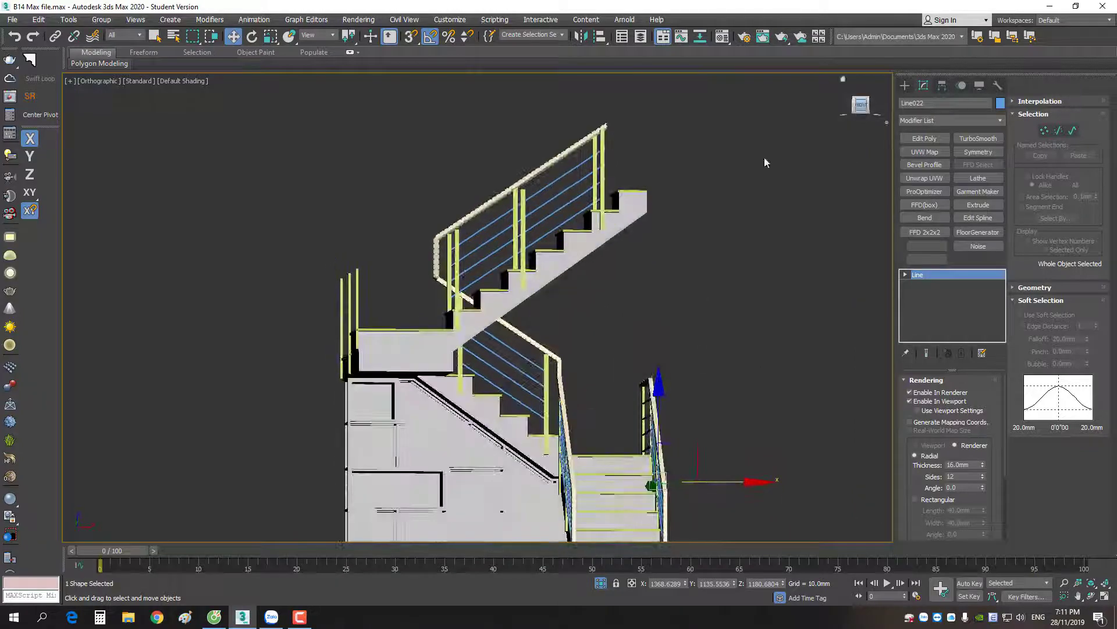